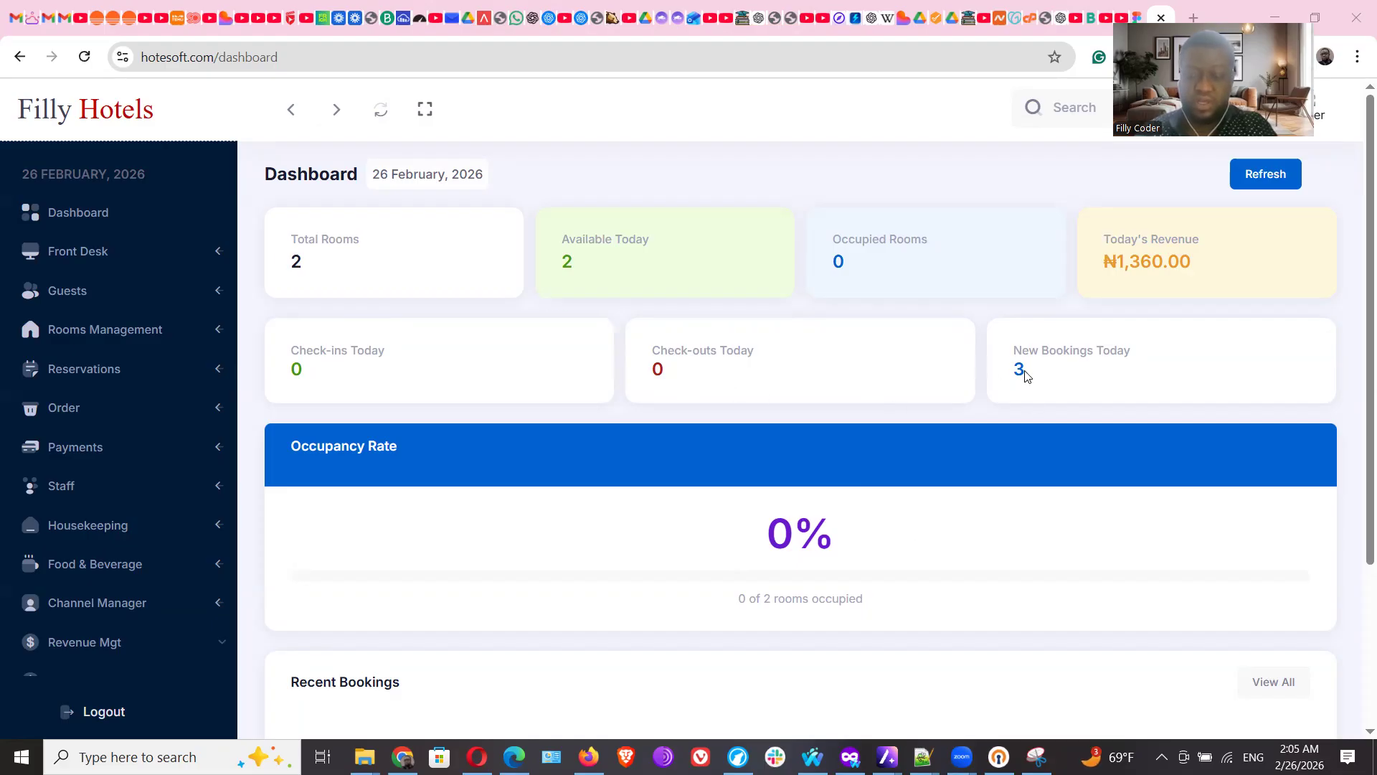
Scroll the dashboard down to Recent Bookings and back up, then go to Front Desk
{"action": "scroll", "coordinate": [1356, 424], "scroll_direction": "down", "scroll_amount": 1}
{"action": "scroll", "coordinate": [1356, 425], "scroll_direction": "down", "scroll_amount": 3}
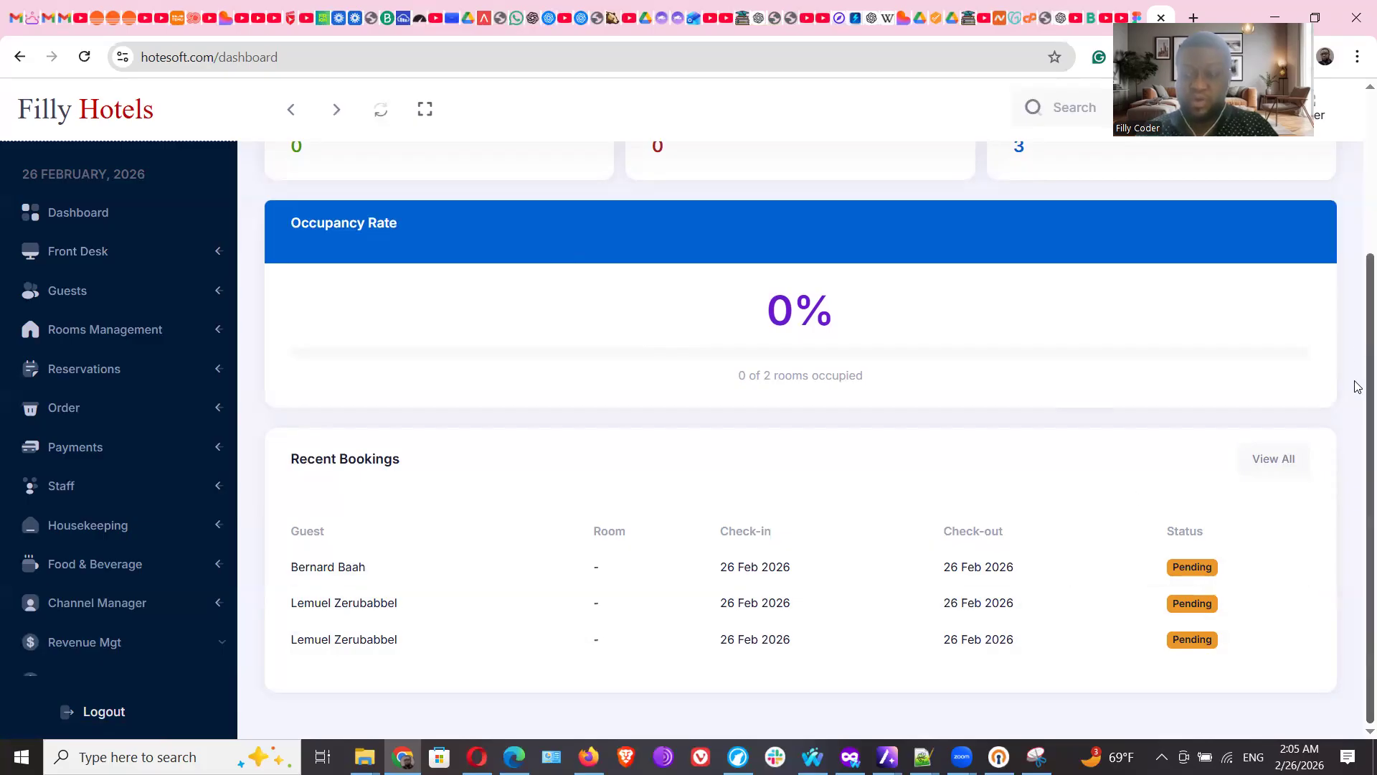
{"action": "scroll", "coordinate": [1358, 386], "scroll_direction": "up", "scroll_amount": 3}
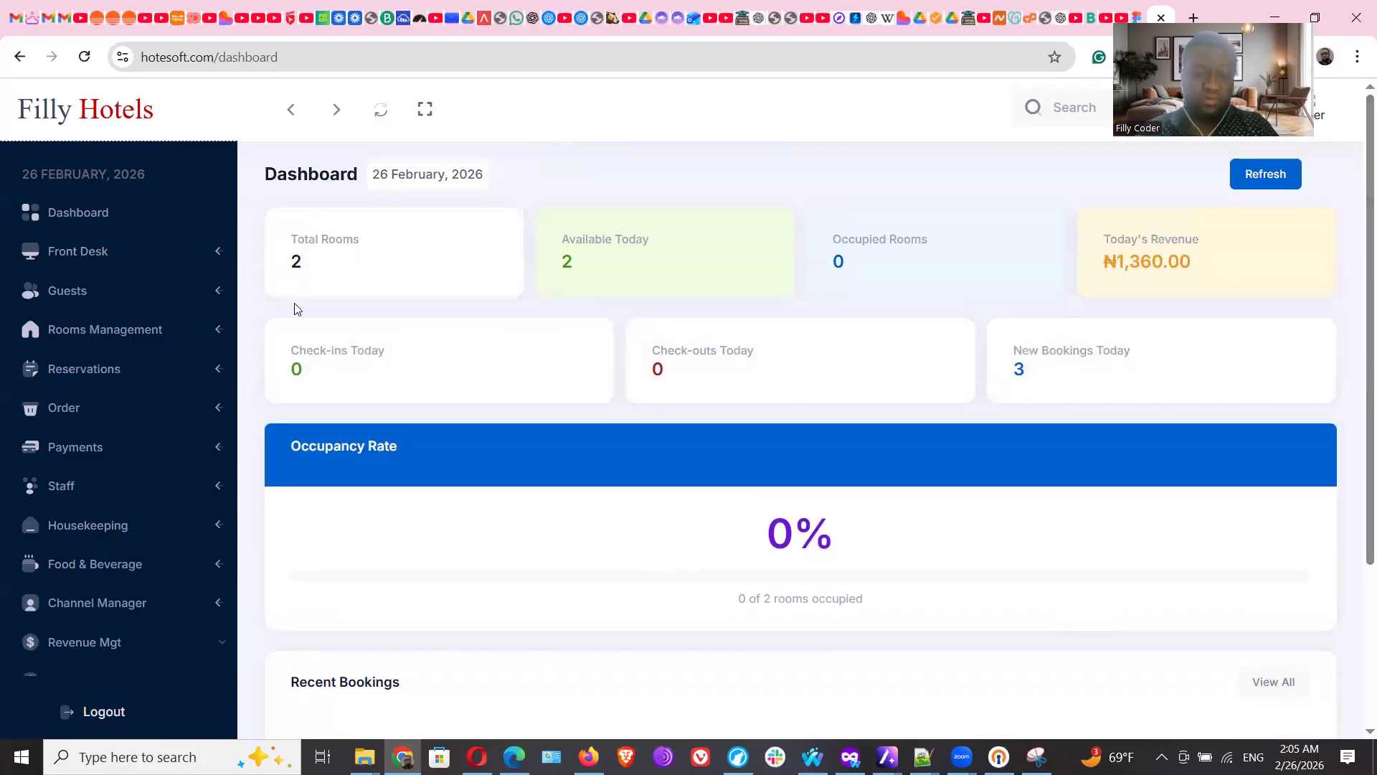
{"action": "left_click", "coordinate": [74, 255]}
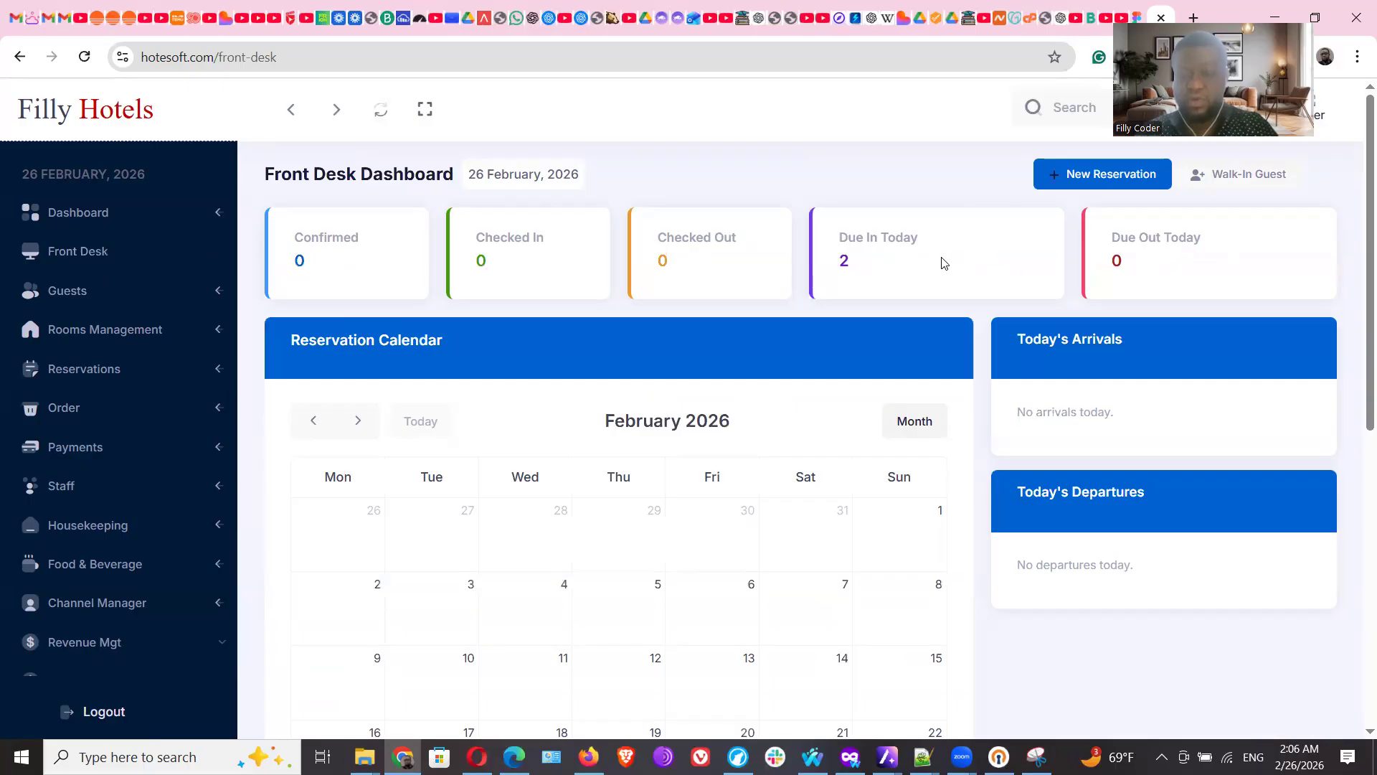
View all March 2 bookings in the calendar, then open the first active guest's booking invoice
{"action": "scroll", "coordinate": [1357, 258], "scroll_direction": "down", "scroll_amount": 1}
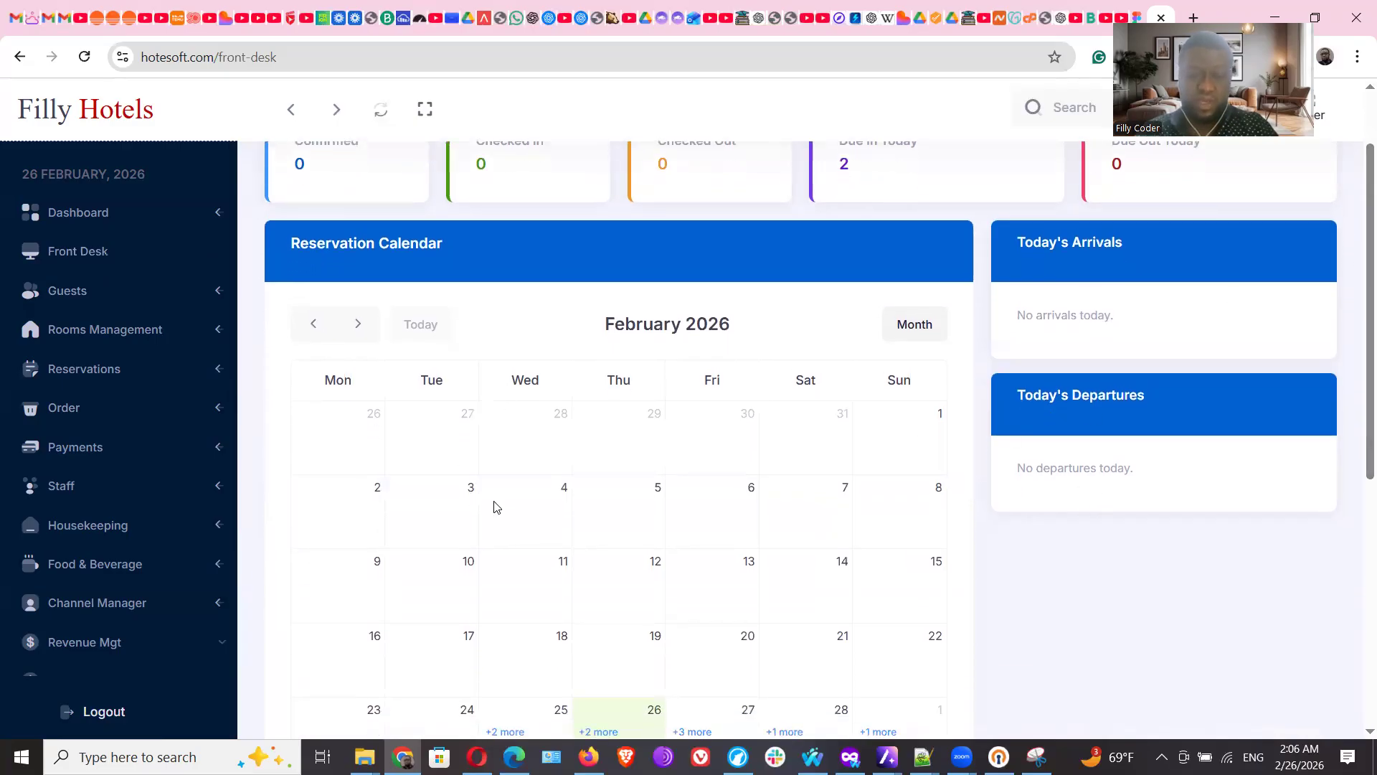
{"action": "scroll", "coordinate": [1357, 423], "scroll_direction": "down", "scroll_amount": 5}
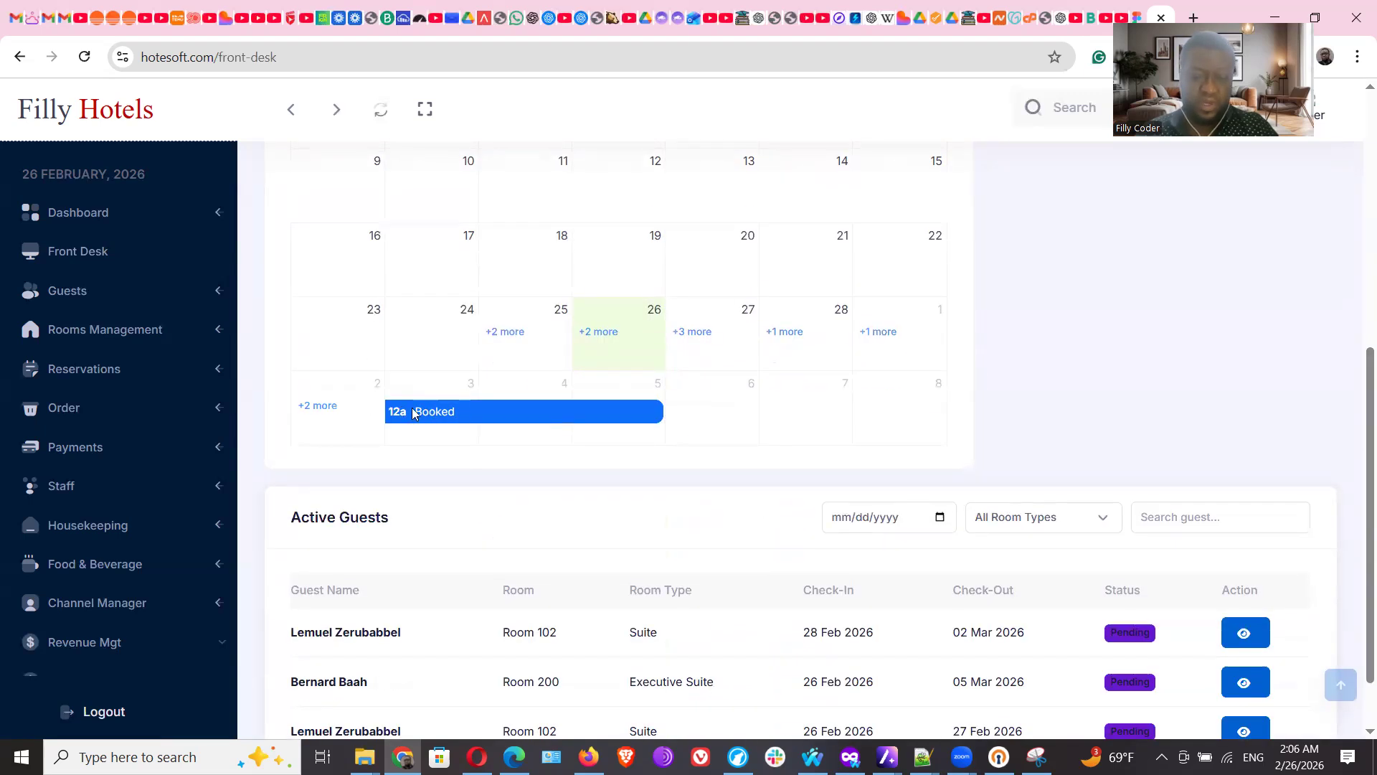
{"action": "left_click", "coordinate": [318, 406]}
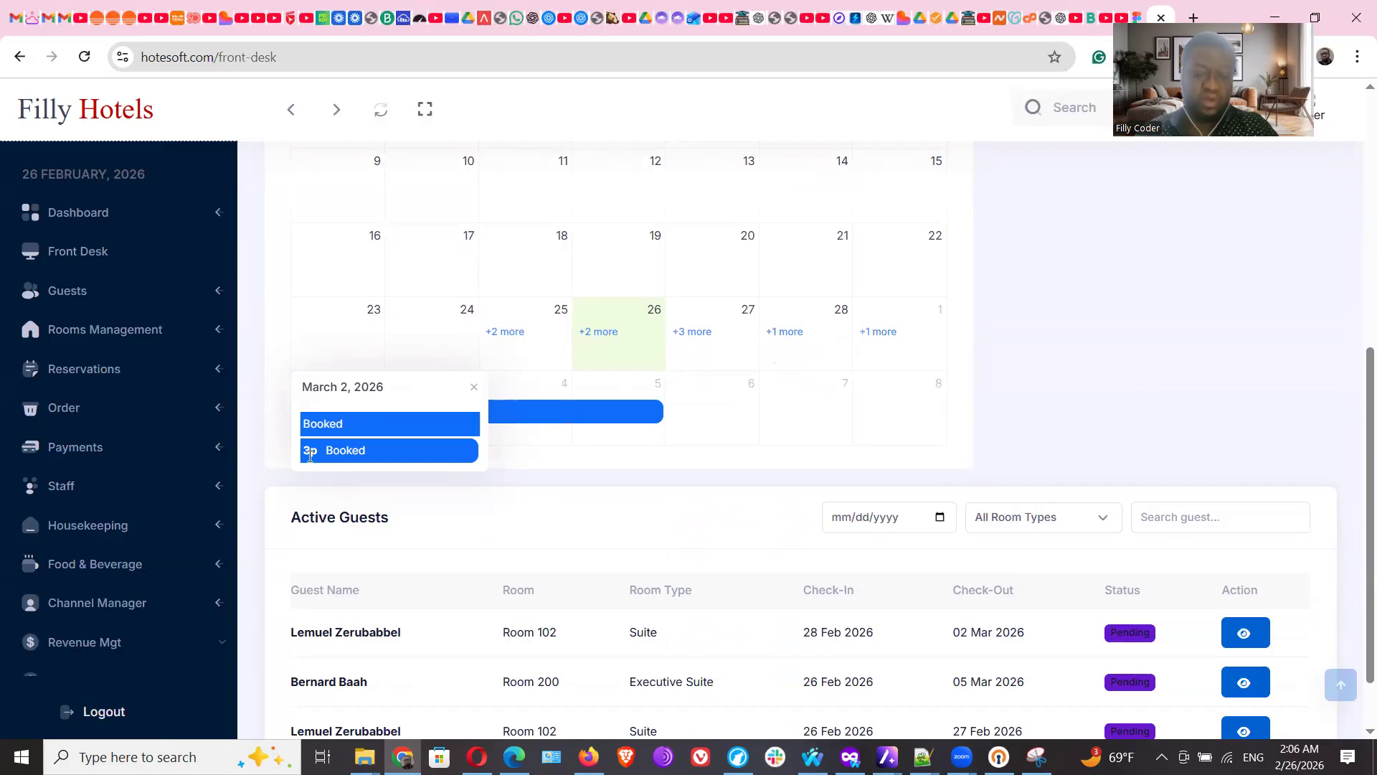
{"action": "mouse_move", "coordinate": [310, 456]}
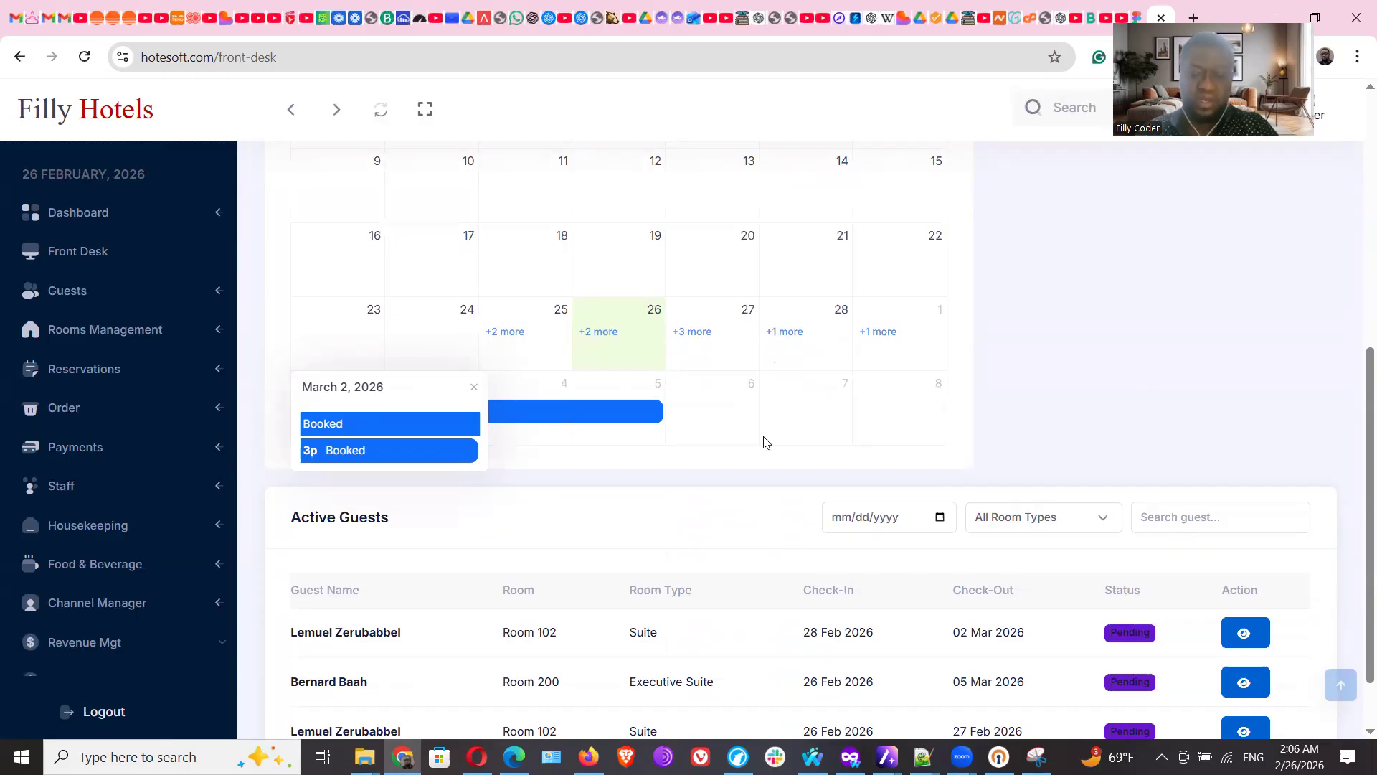
{"action": "left_click", "coordinate": [782, 450]}
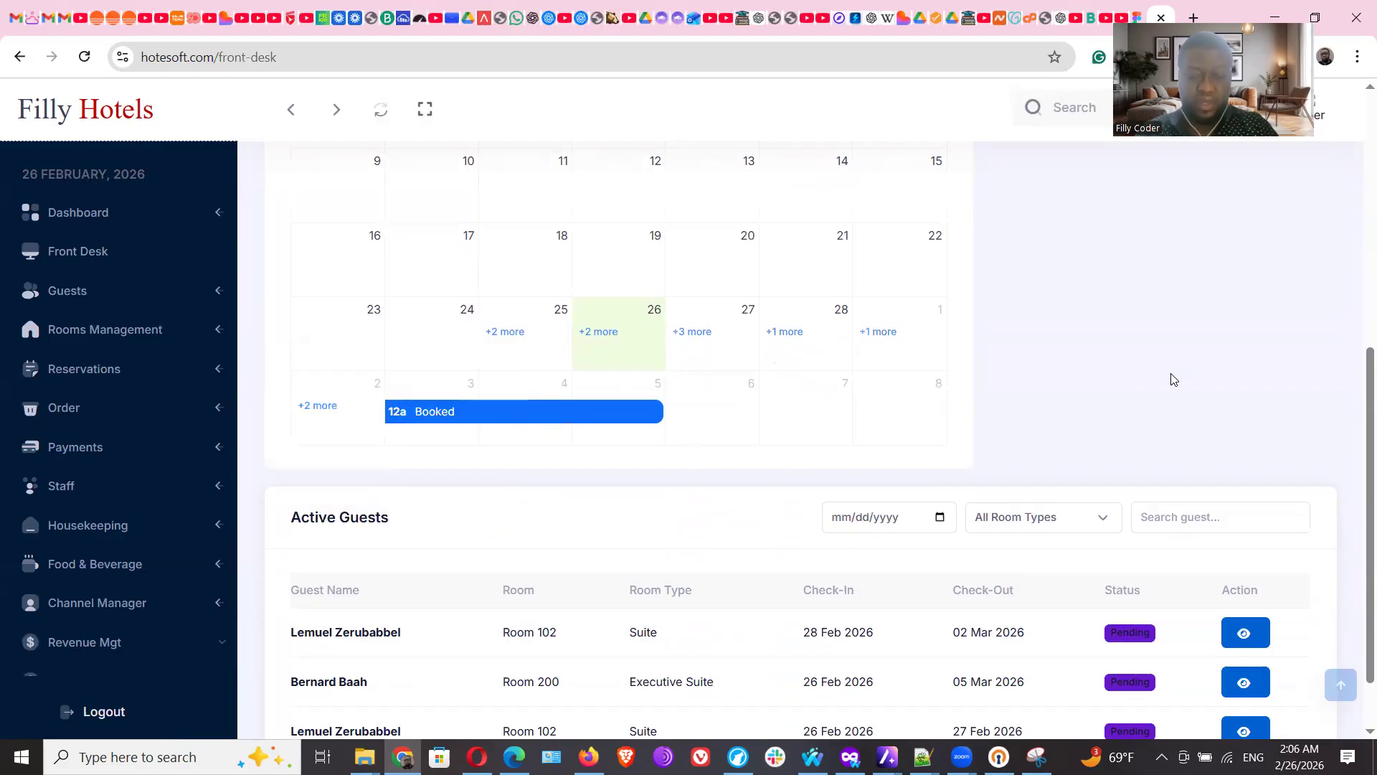
{"action": "scroll", "coordinate": [1358, 393], "scroll_direction": "down", "scroll_amount": 1}
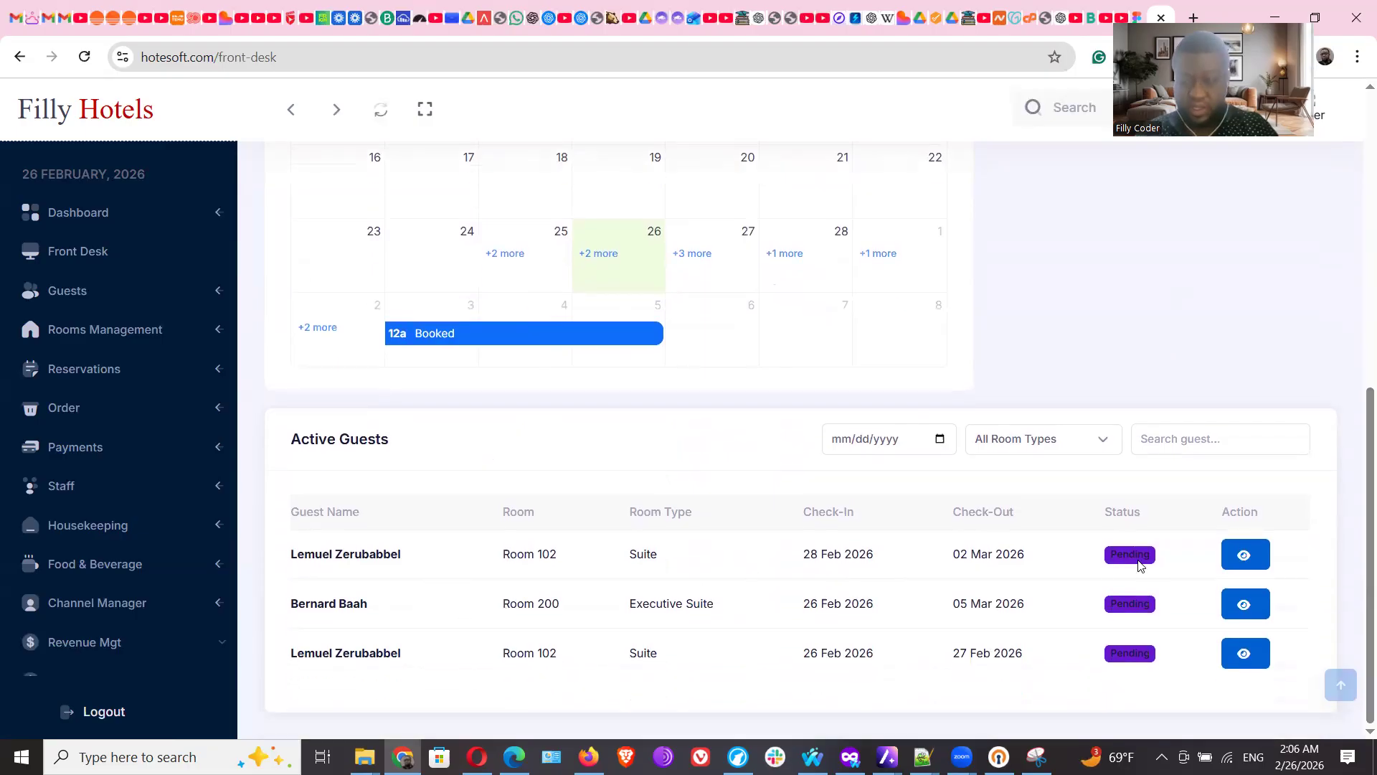
{"action": "left_click", "coordinate": [1246, 556]}
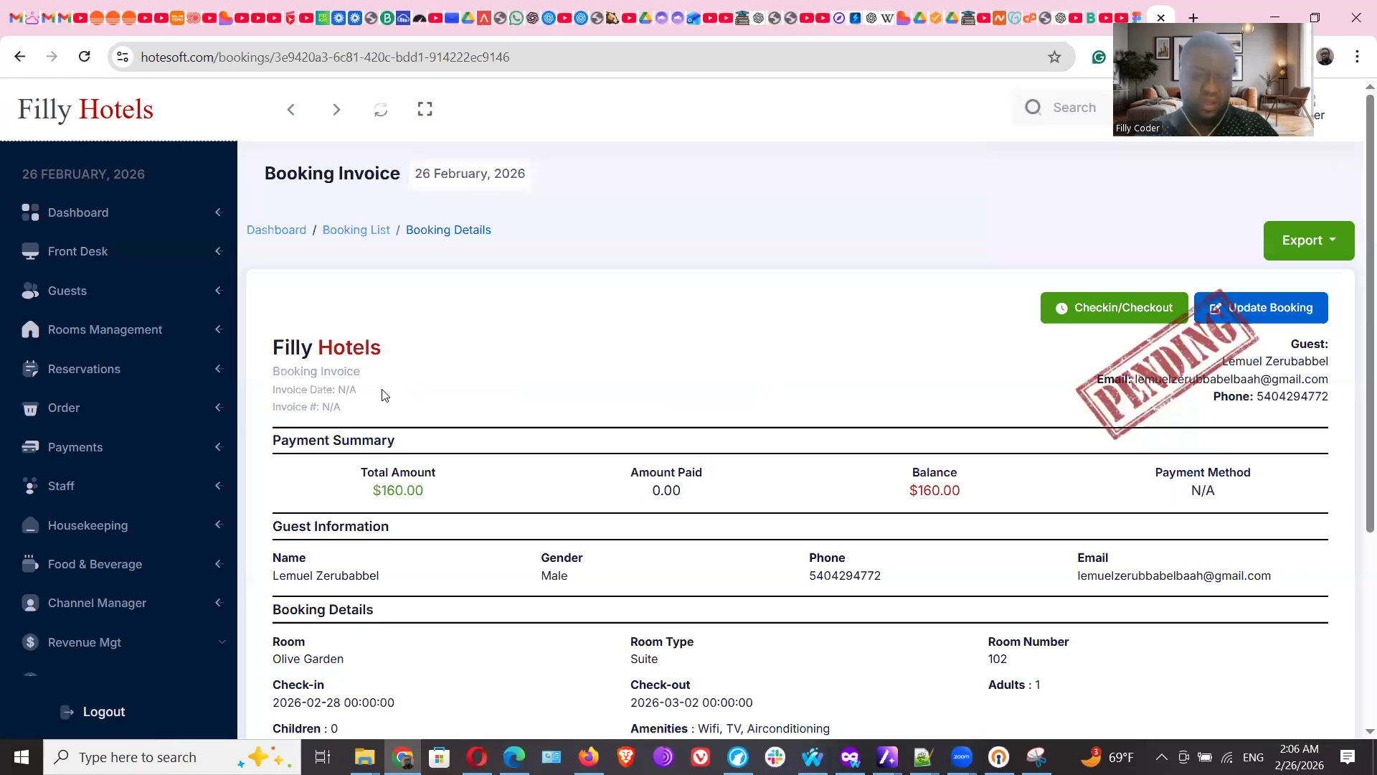
Leave the $160.00 pending invoice and go to the Guests list
{"action": "left_click", "coordinate": [72, 299]}
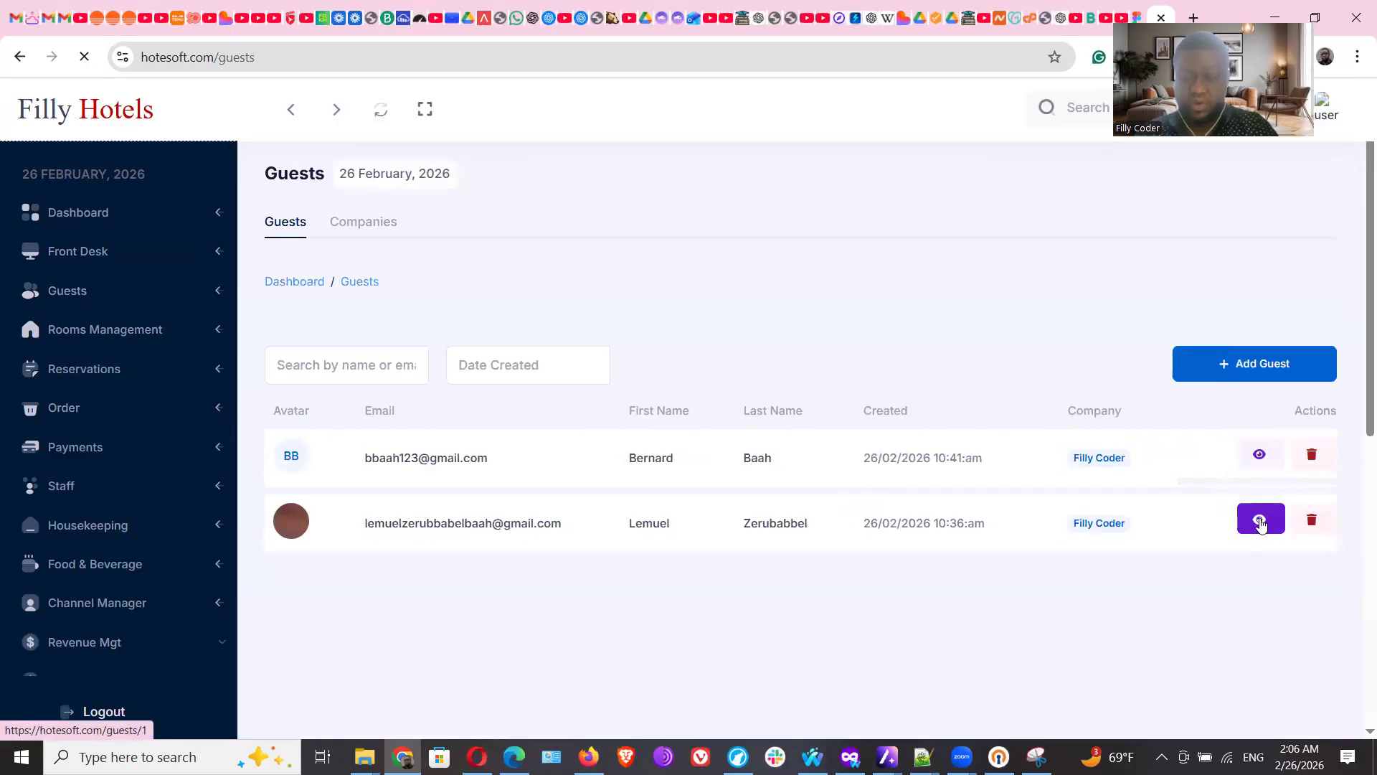
Open the second guest's profile, check Payments and Bookings, and view the $80.00 paid booking
{"action": "left_click", "coordinate": [1261, 523]}
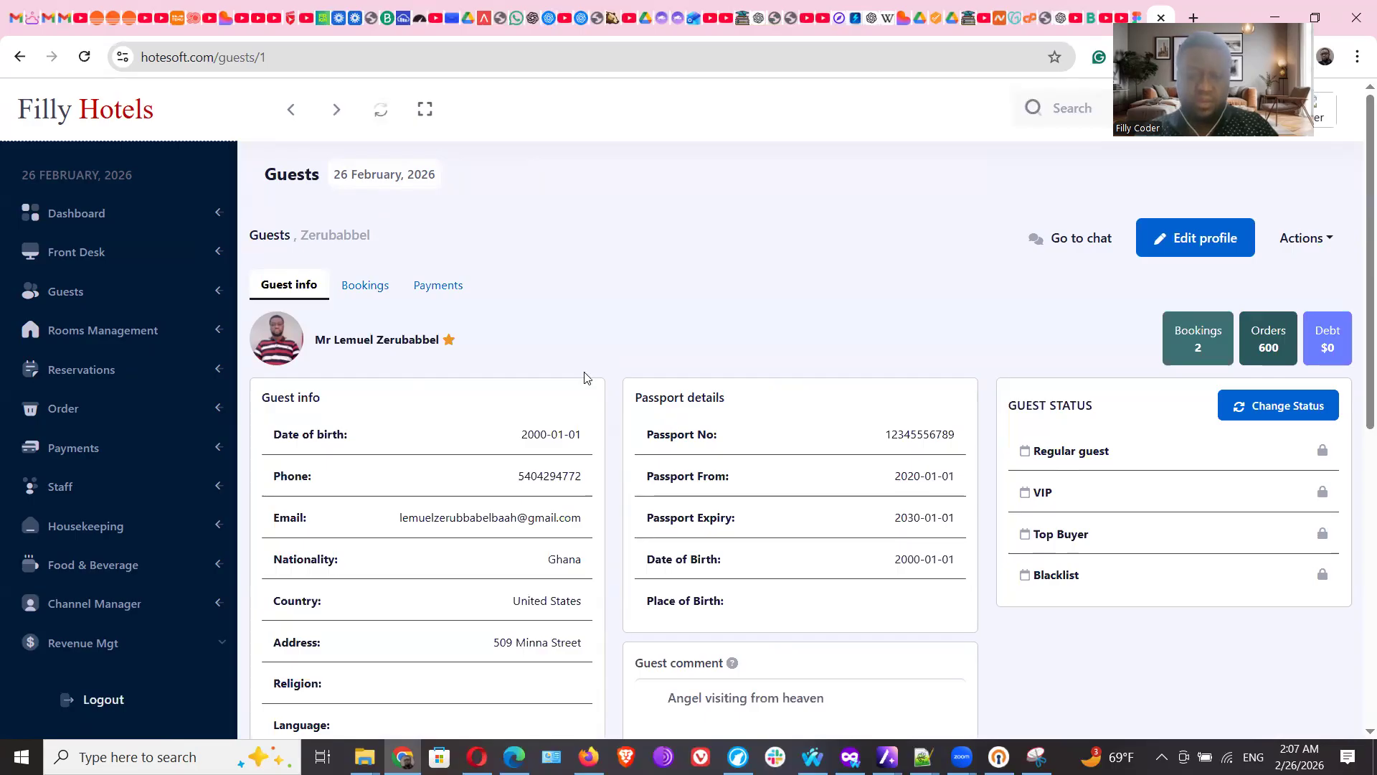
{"action": "left_click", "coordinate": [439, 287]}
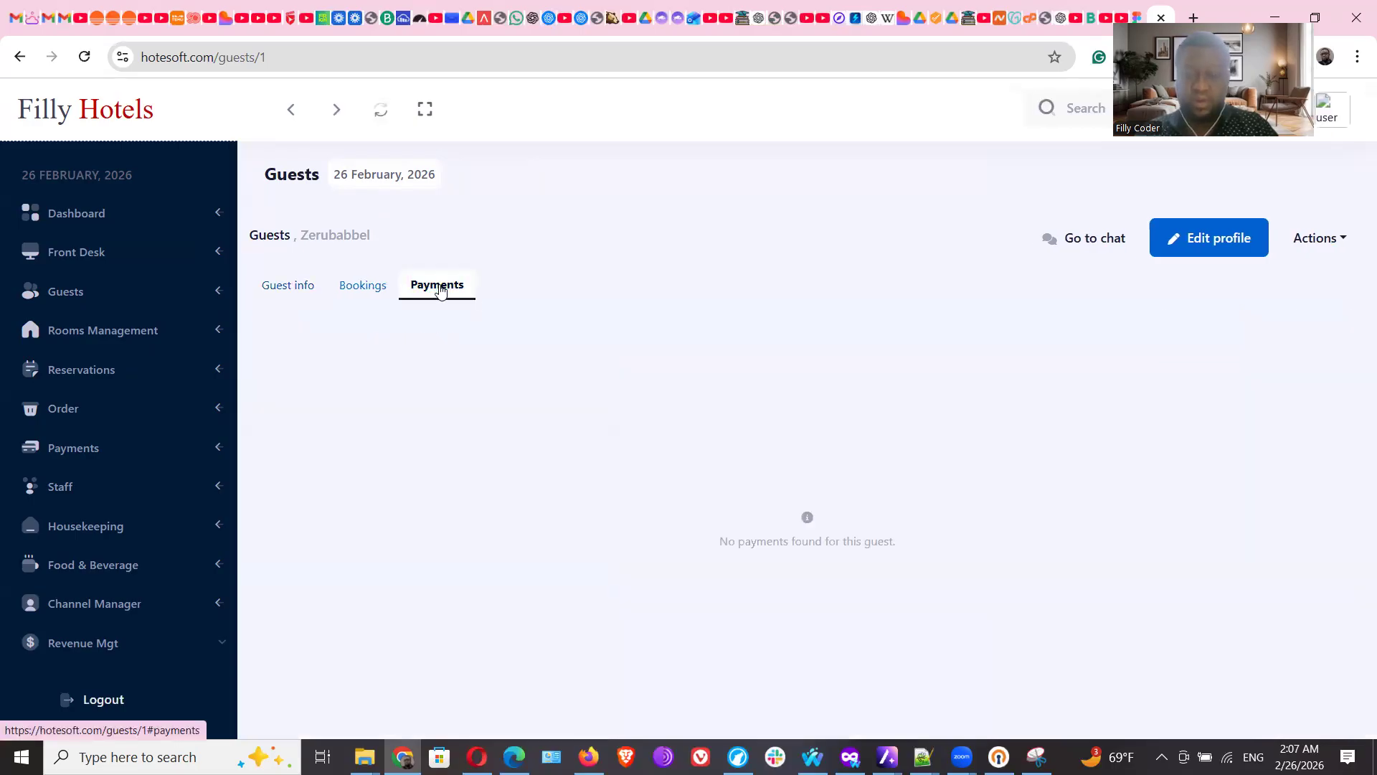
{"action": "left_click", "coordinate": [366, 291]}
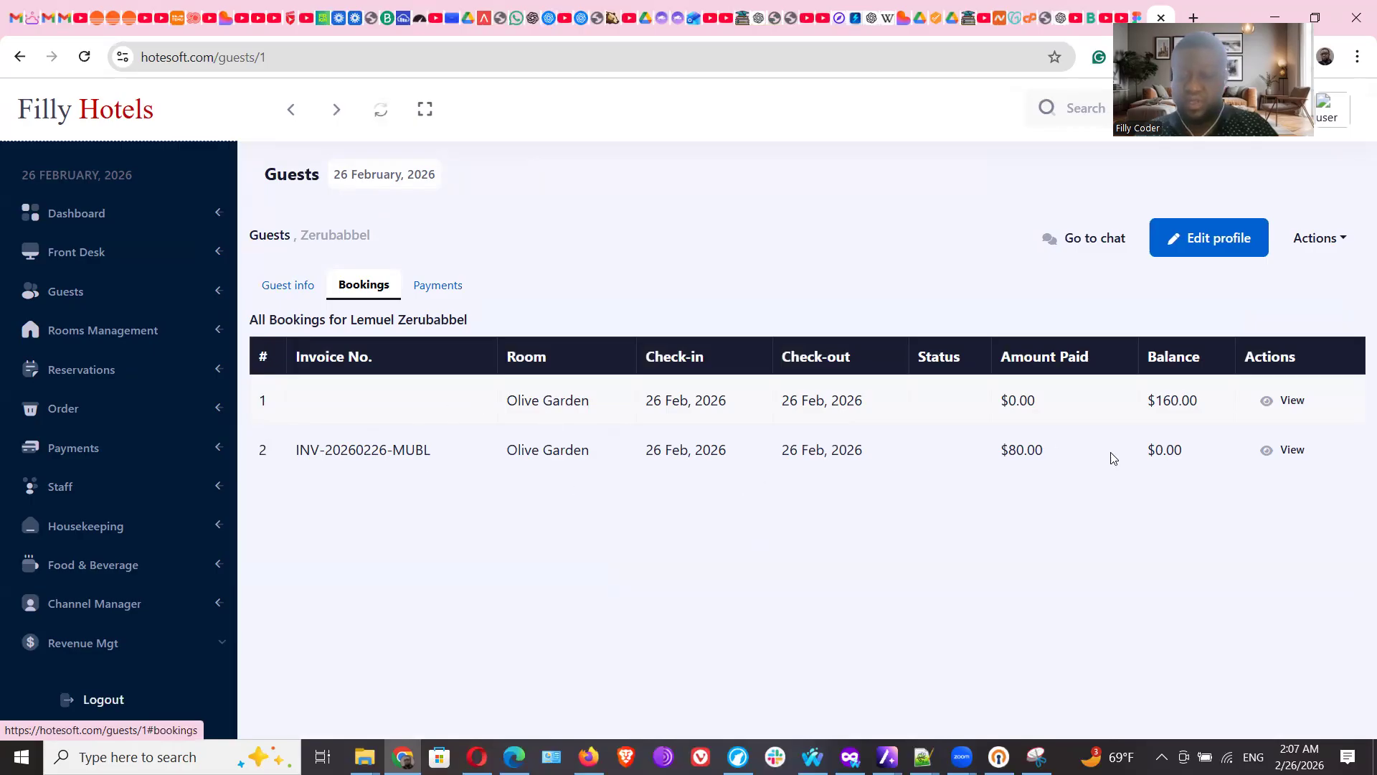
{"action": "left_click", "coordinate": [1289, 457]}
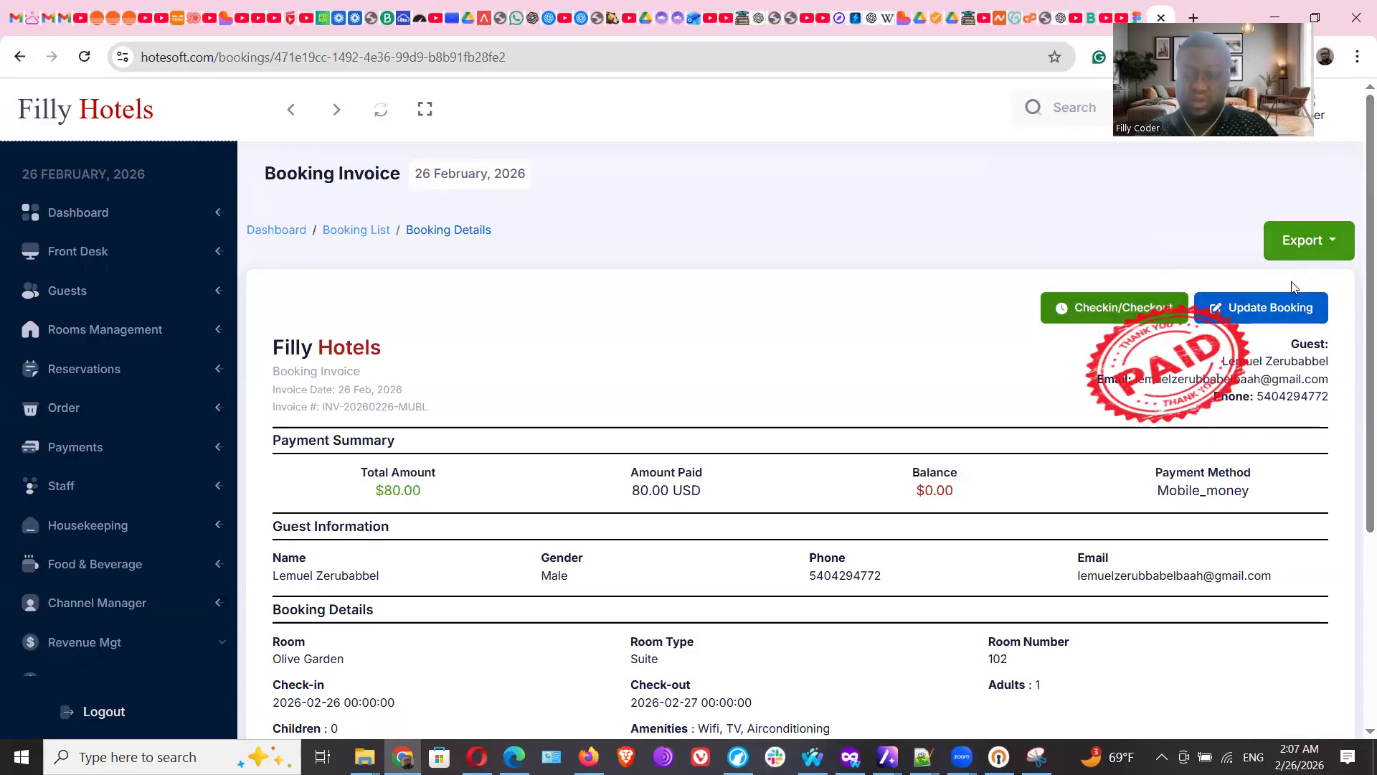
Review the invoice's Export formats and check-in statuses, leaving it Pending, then return to Front Desk
{"action": "left_click", "coordinate": [1332, 249]}
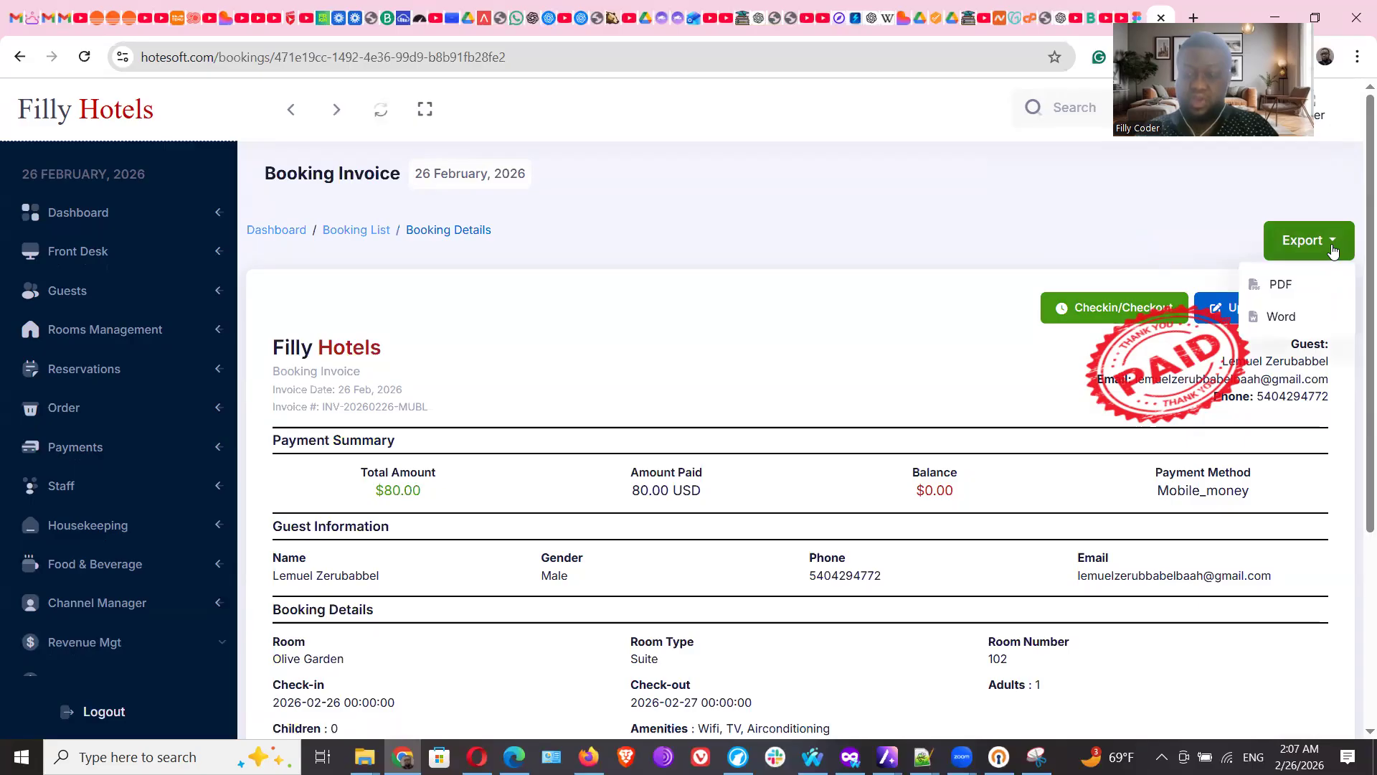
{"action": "left_click", "coordinate": [1078, 319]}
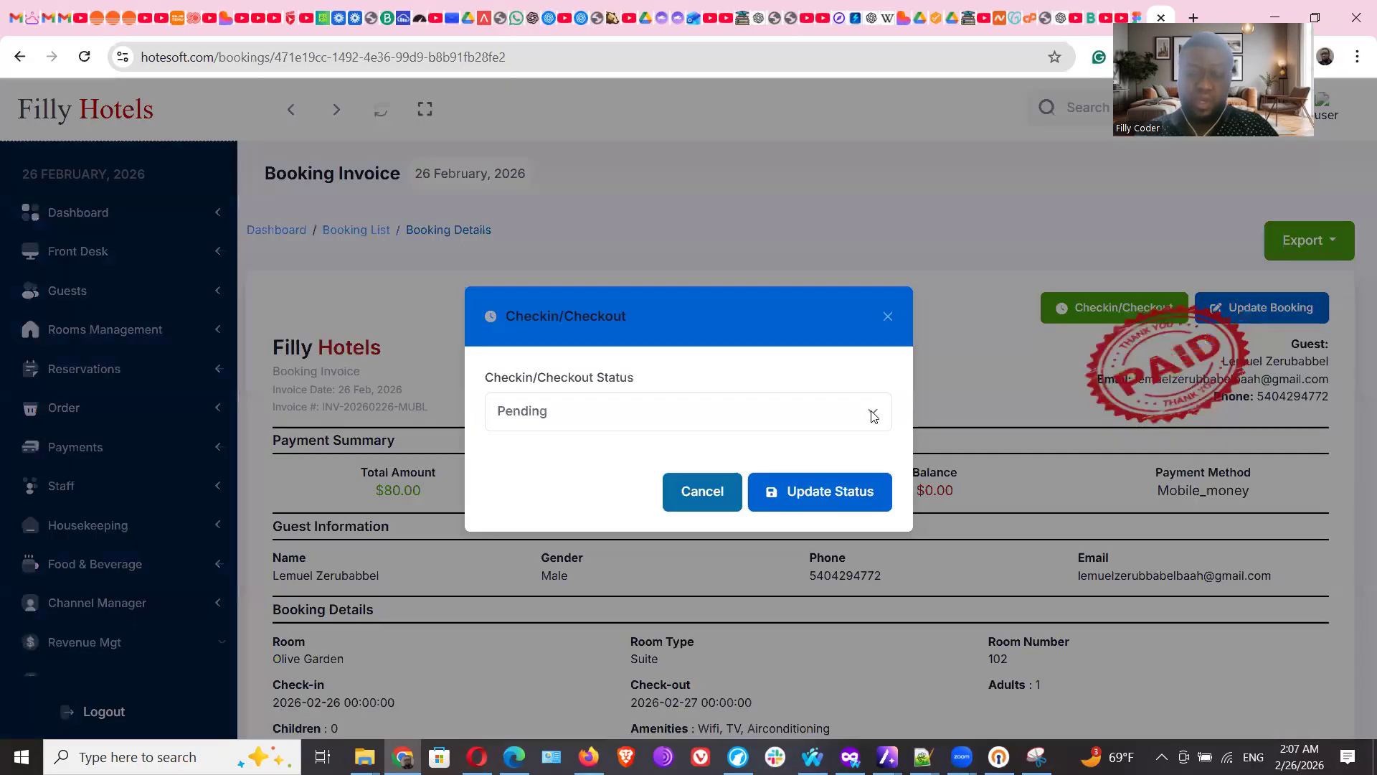
{"action": "left_click", "coordinate": [804, 411]}
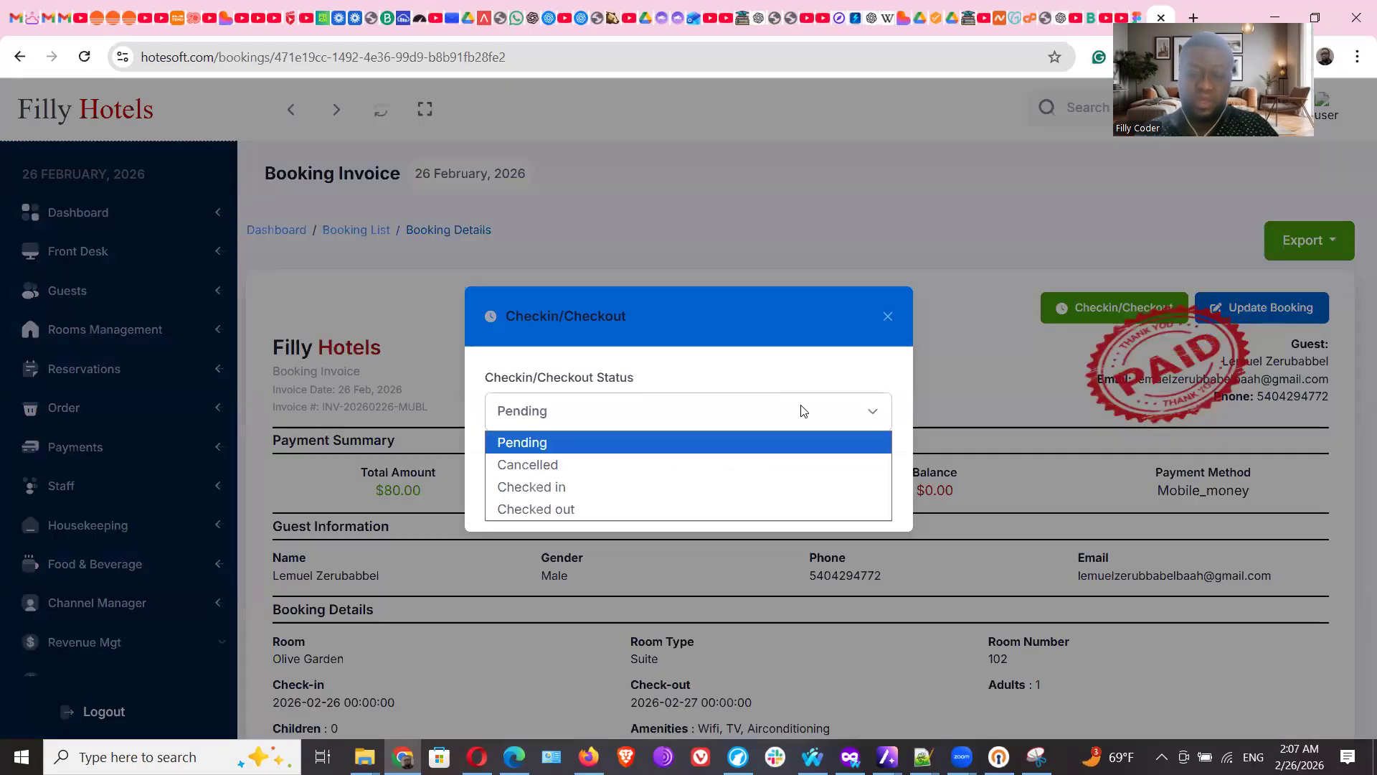
{"action": "left_click", "coordinate": [821, 353]}
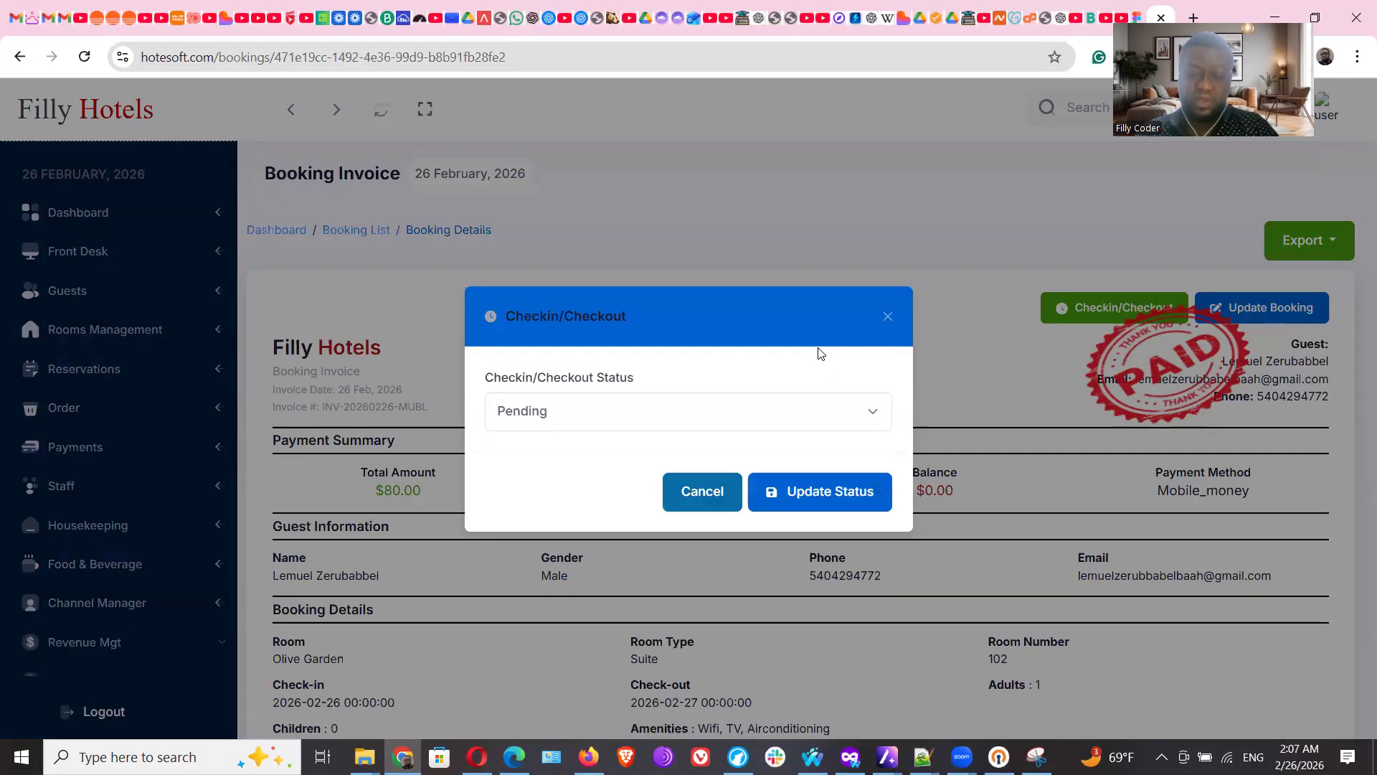
{"action": "left_click", "coordinate": [888, 317]}
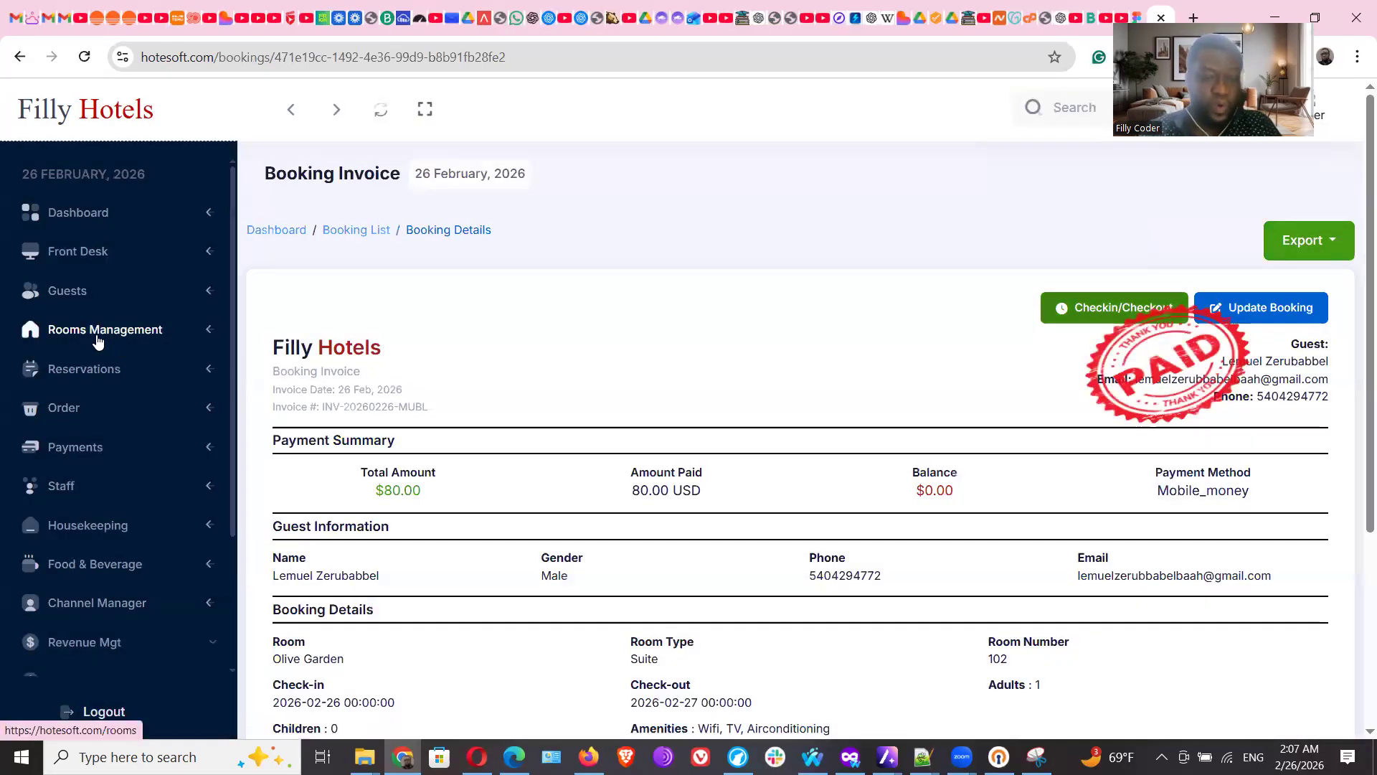
{"action": "left_click", "coordinate": [89, 255]}
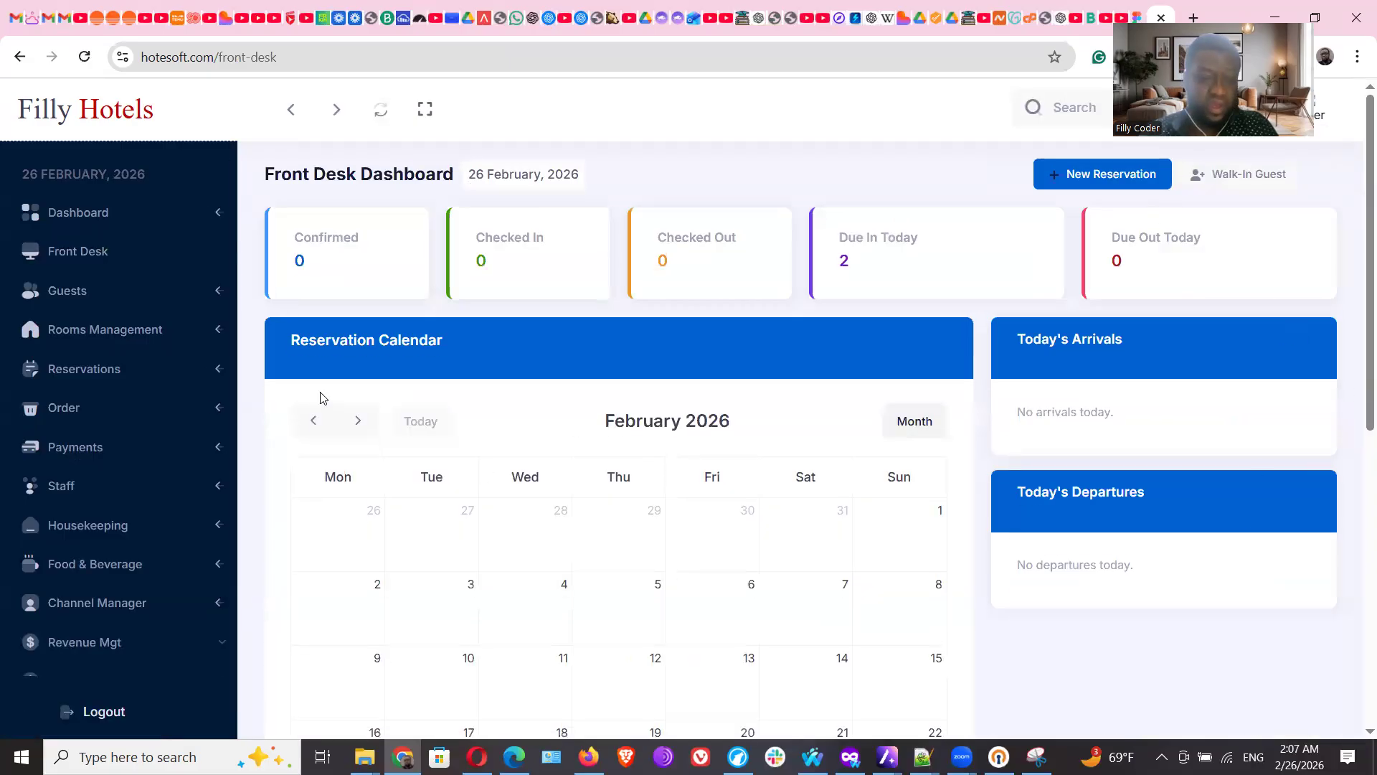
From Guests, start a new guest and scroll through the blank Guest Card's contact and passport fields
{"action": "left_click", "coordinate": [72, 300]}
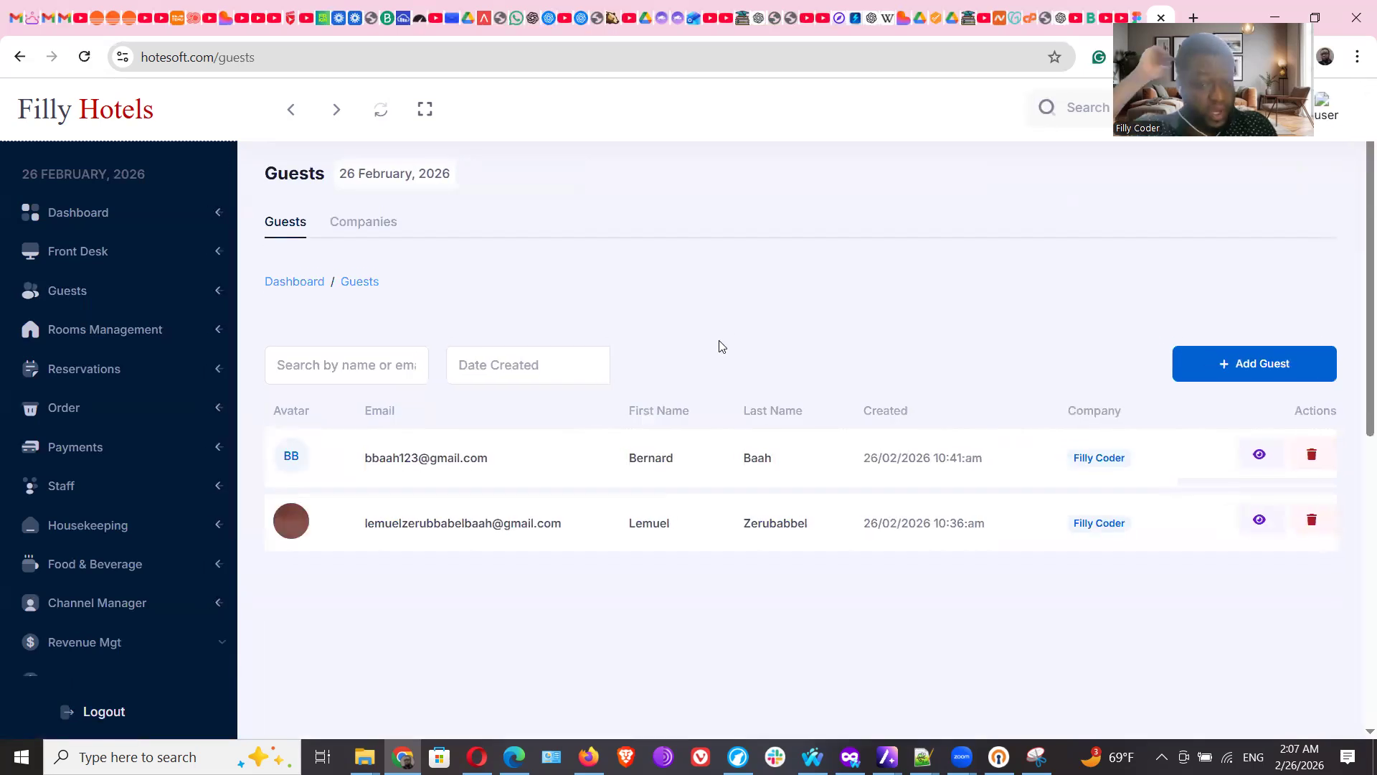
{"action": "left_click", "coordinate": [1252, 366]}
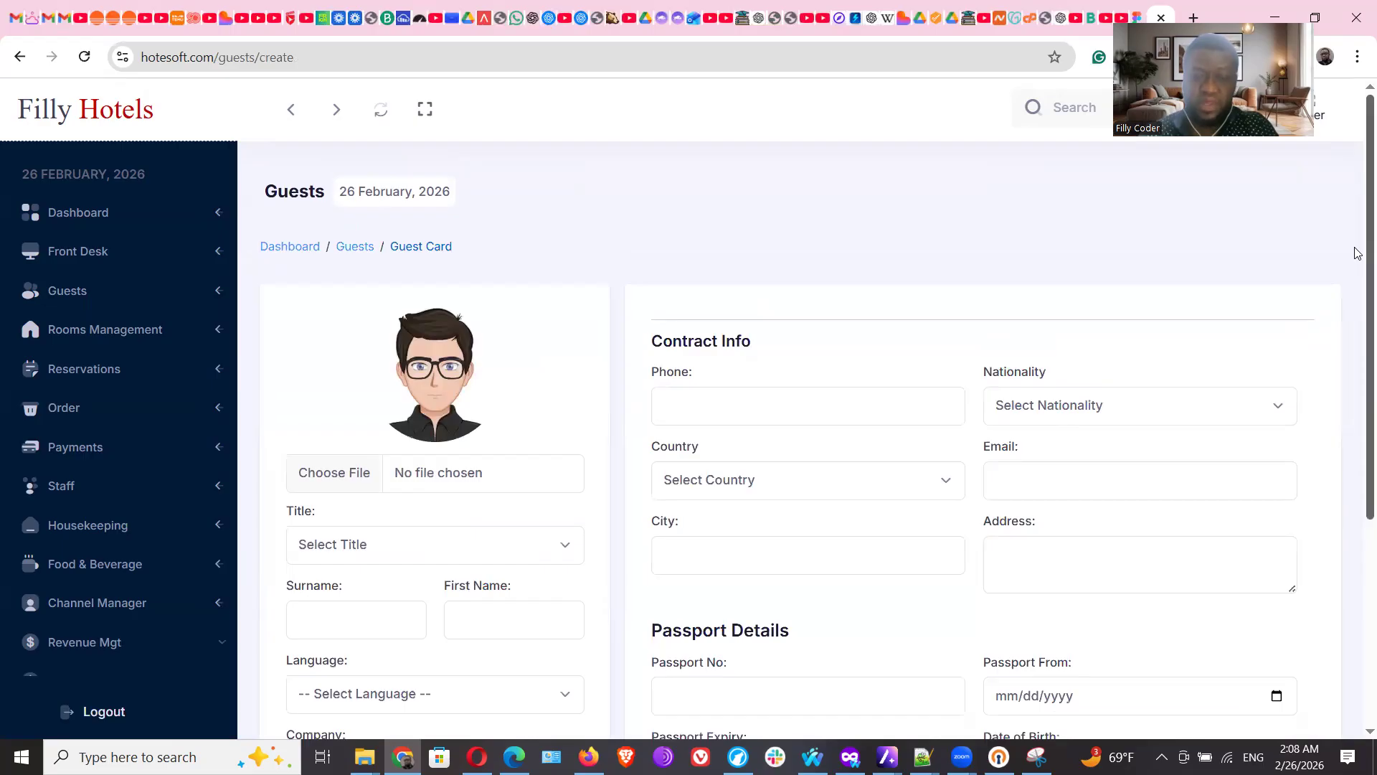
{"action": "scroll", "coordinate": [1357, 251], "scroll_direction": "down", "scroll_amount": 5}
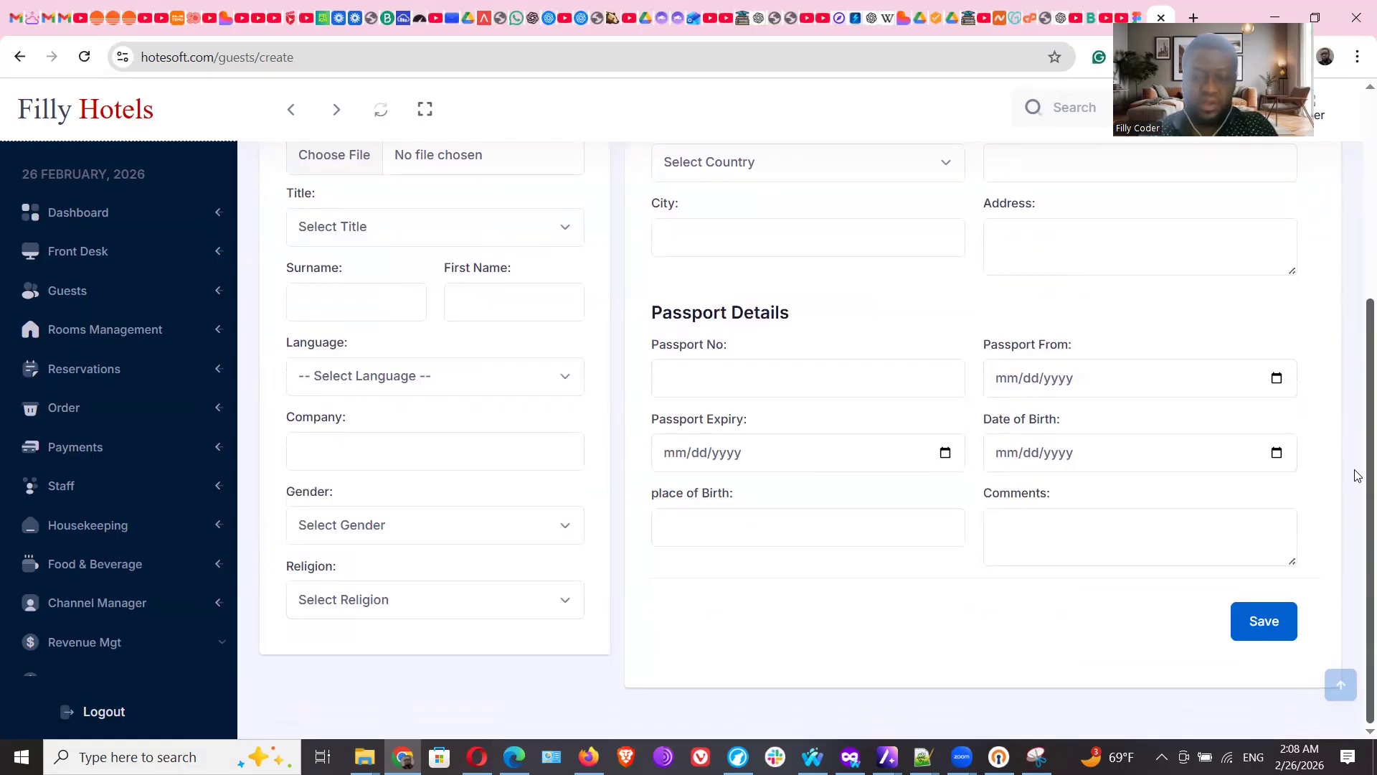
{"action": "scroll", "coordinate": [1356, 473], "scroll_direction": "up", "scroll_amount": 3}
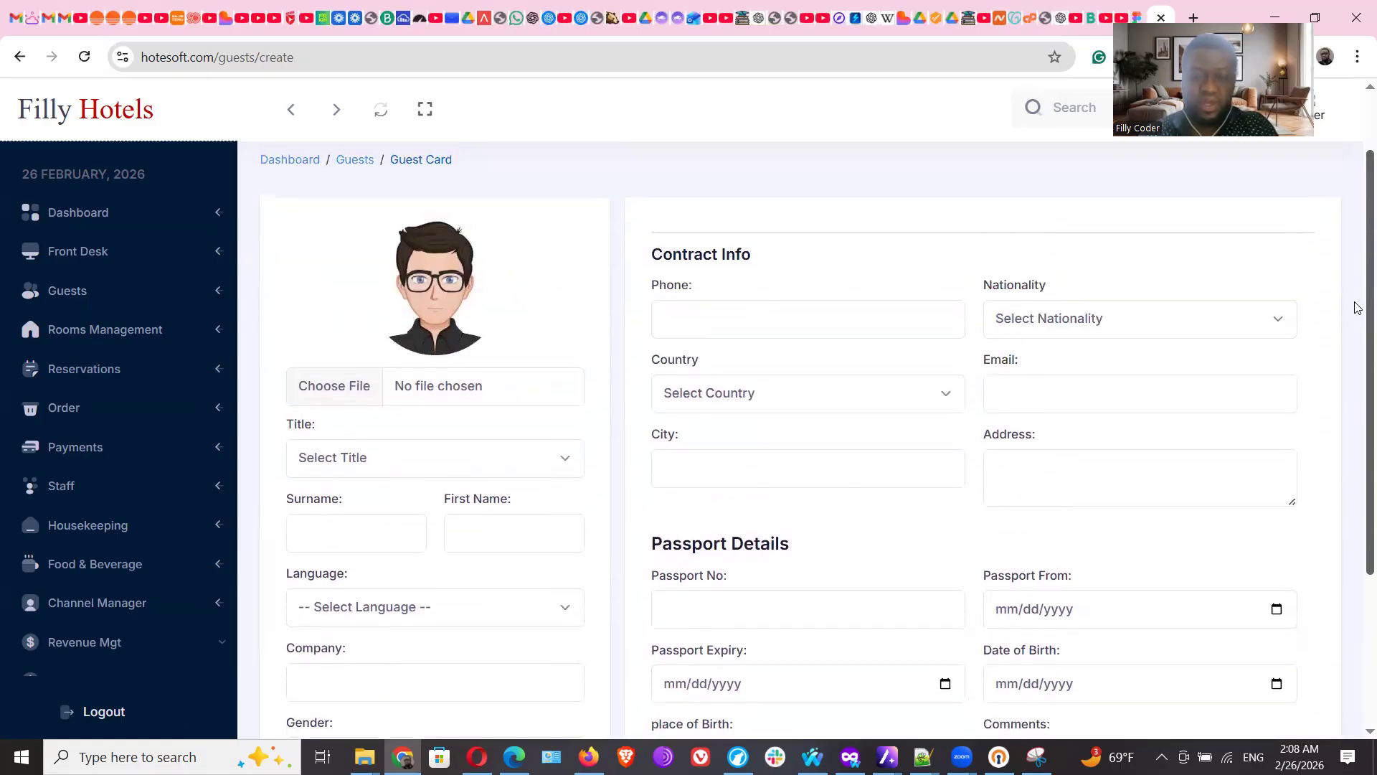
{"action": "scroll", "coordinate": [1357, 309], "scroll_direction": "down", "scroll_amount": 2}
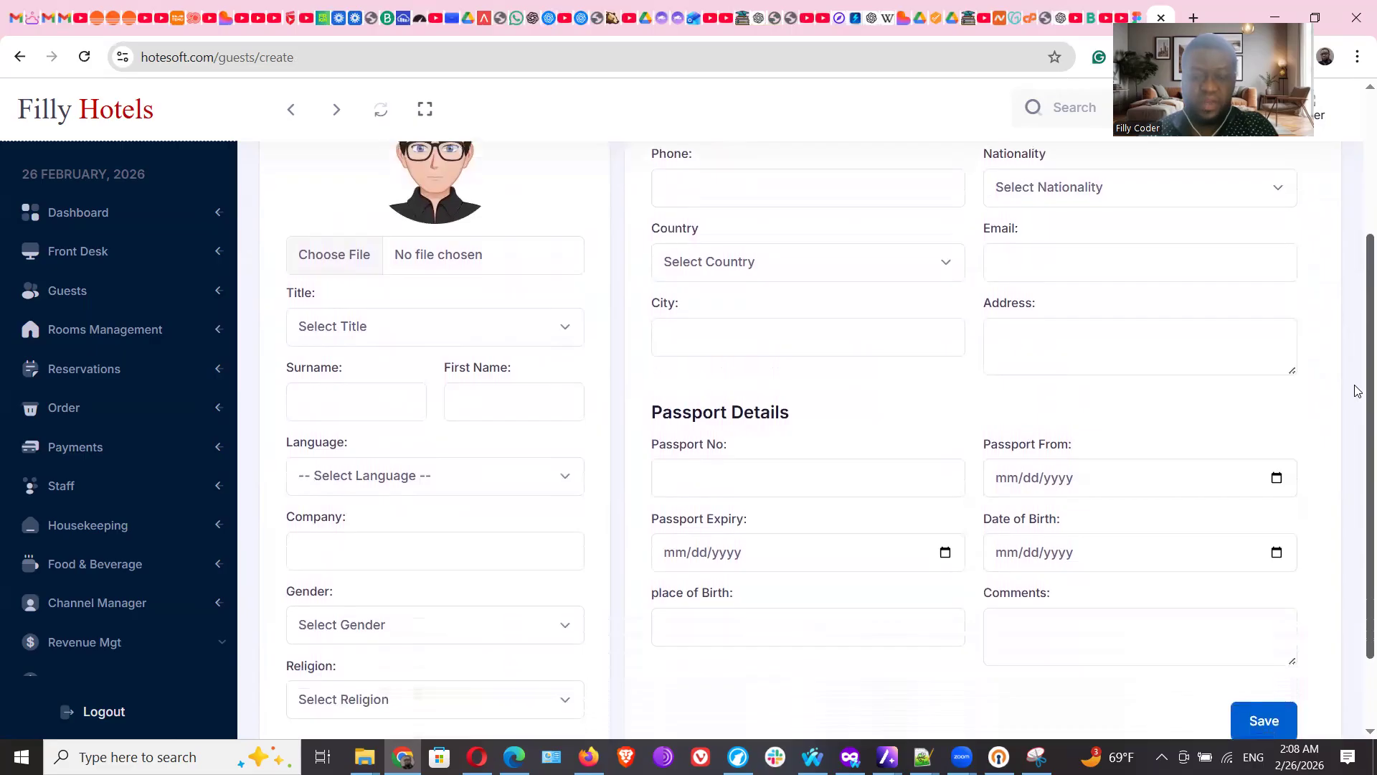
{"action": "scroll", "coordinate": [1357, 391], "scroll_direction": "up", "scroll_amount": 2}
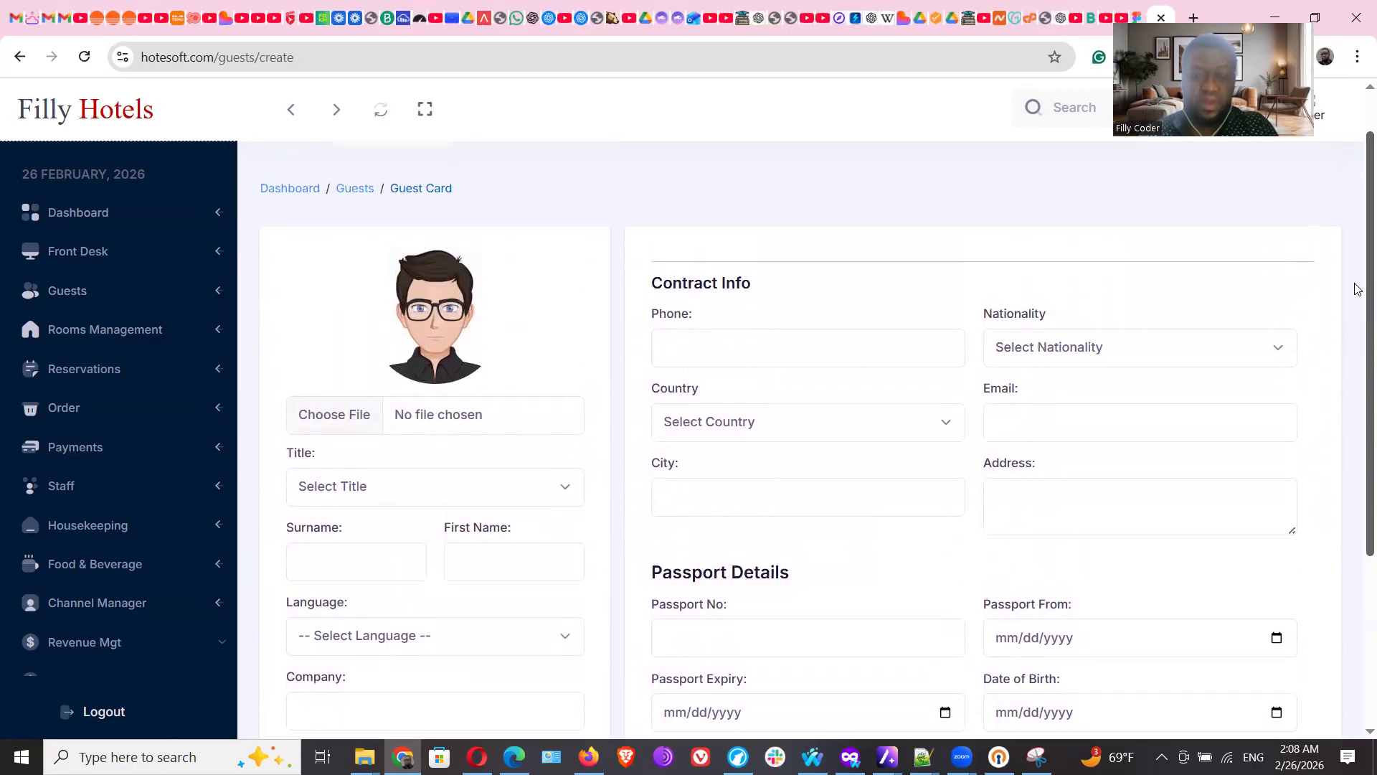
{"action": "scroll", "coordinate": [1356, 323], "scroll_direction": "down", "scroll_amount": 4}
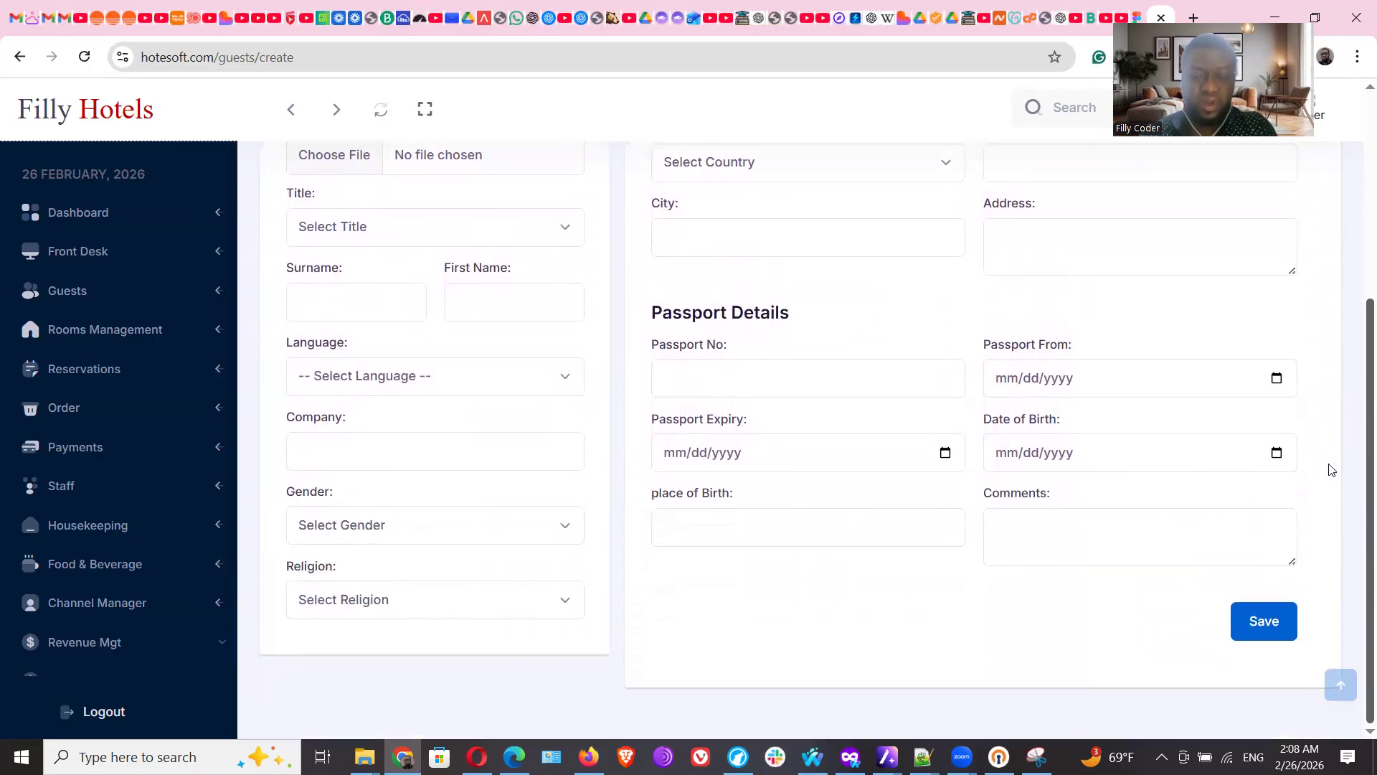
{"action": "scroll", "coordinate": [1335, 430], "scroll_direction": "up", "scroll_amount": 2}
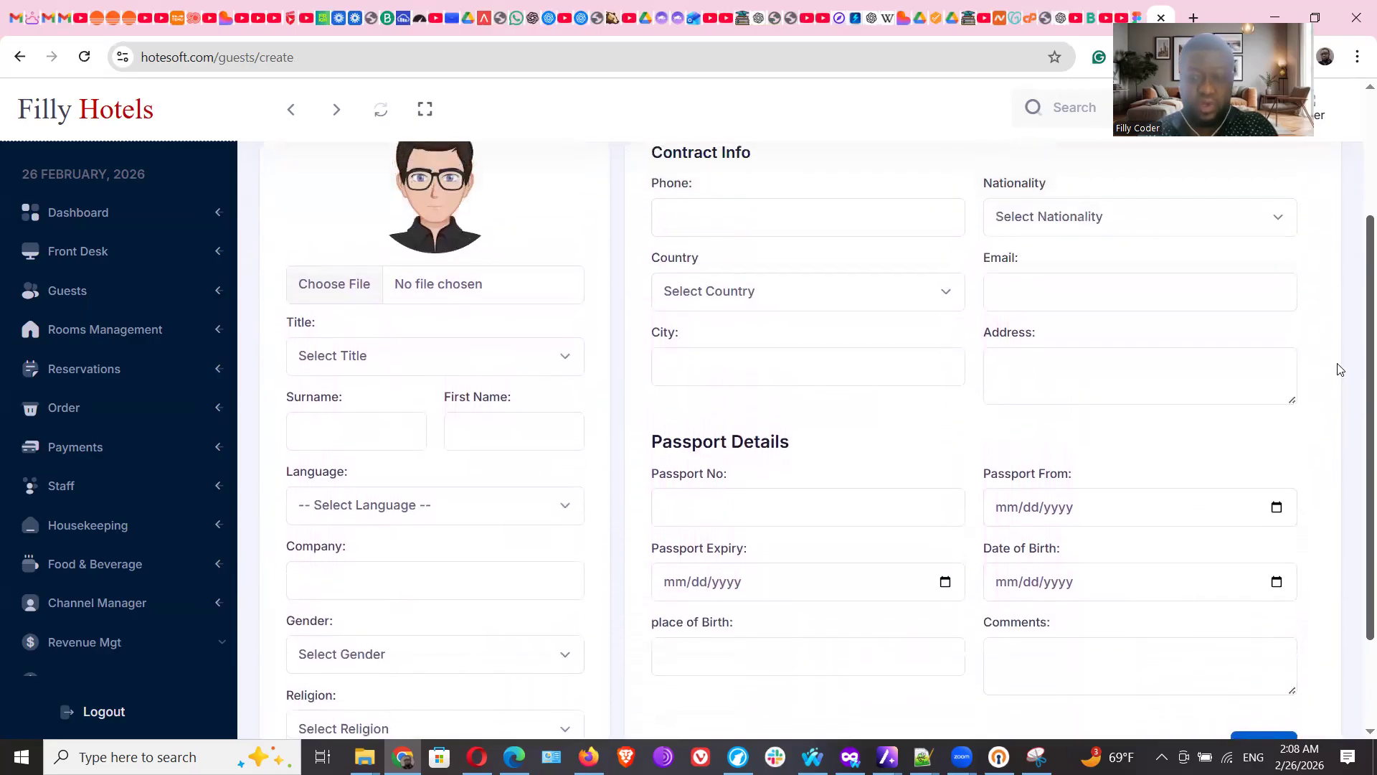
{"action": "scroll", "coordinate": [1343, 330], "scroll_direction": "up", "scroll_amount": 1}
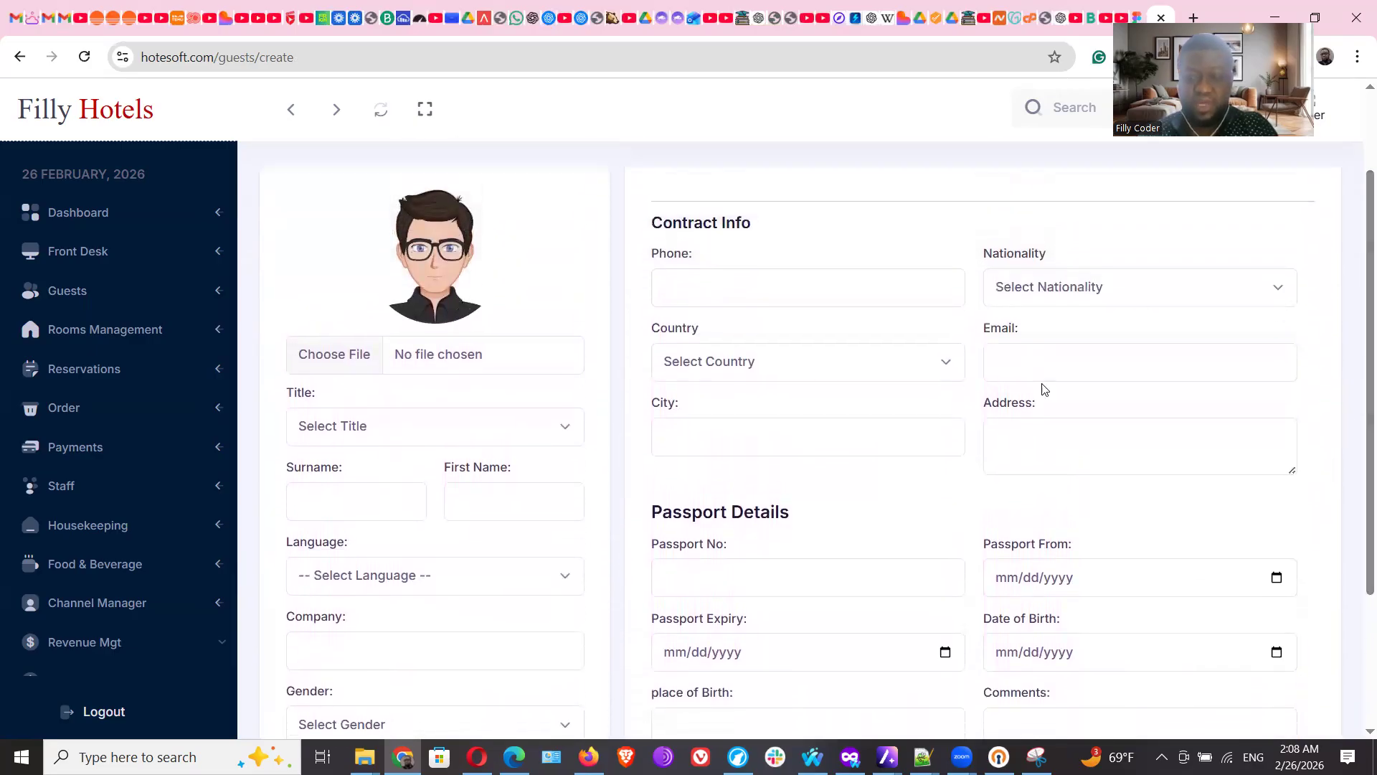
{"action": "scroll", "coordinate": [1359, 321], "scroll_direction": "up", "scroll_amount": 2}
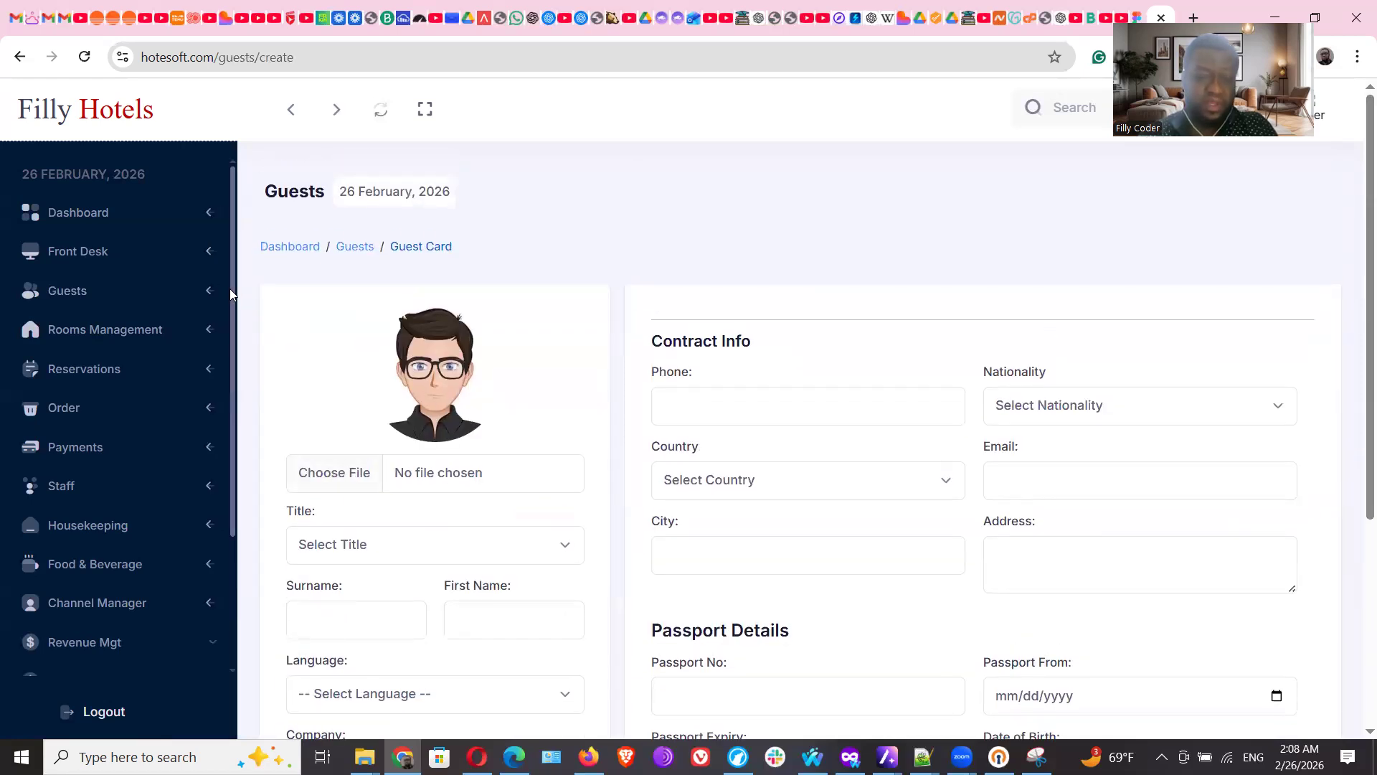
{"action": "left_click_drag", "start_coordinate": [231, 288], "coordinate": [257, 432]}
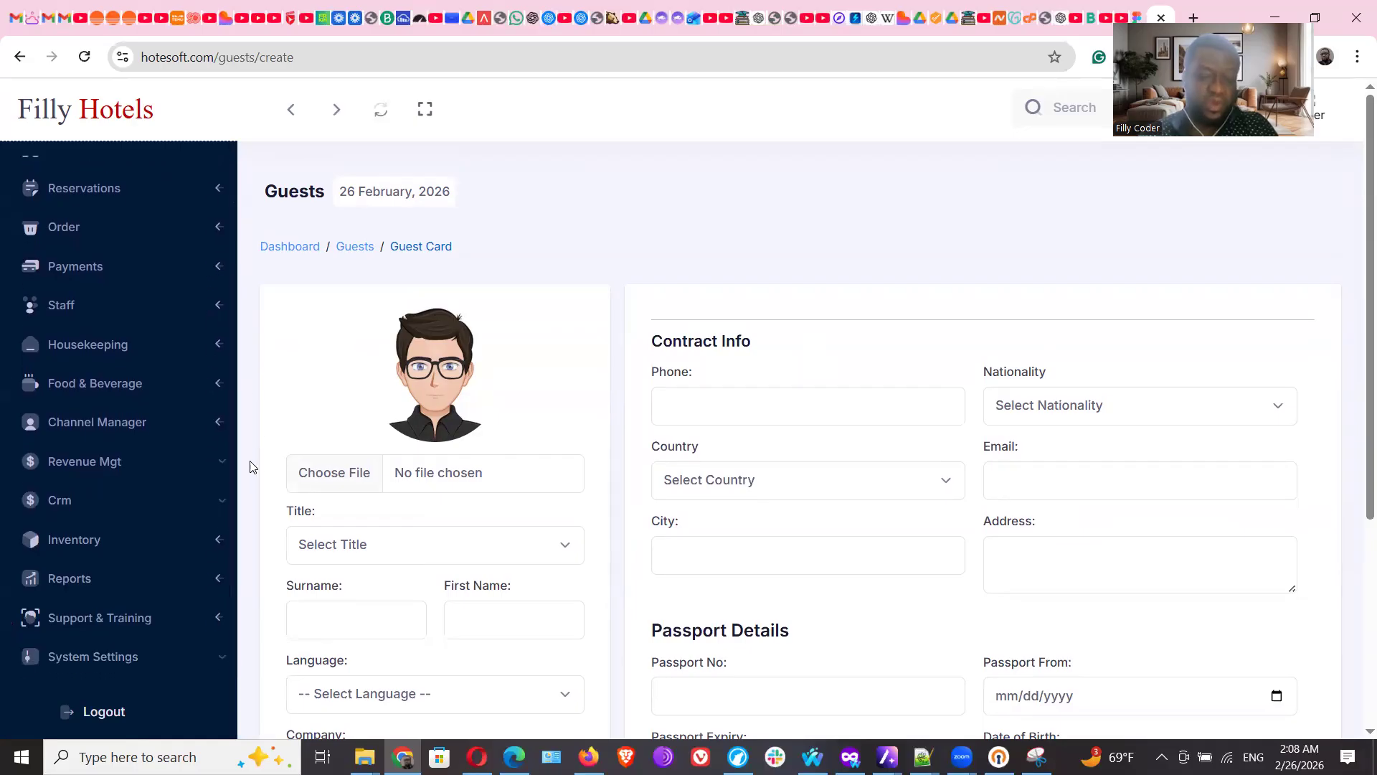
{"action": "left_click", "coordinate": [213, 508]}
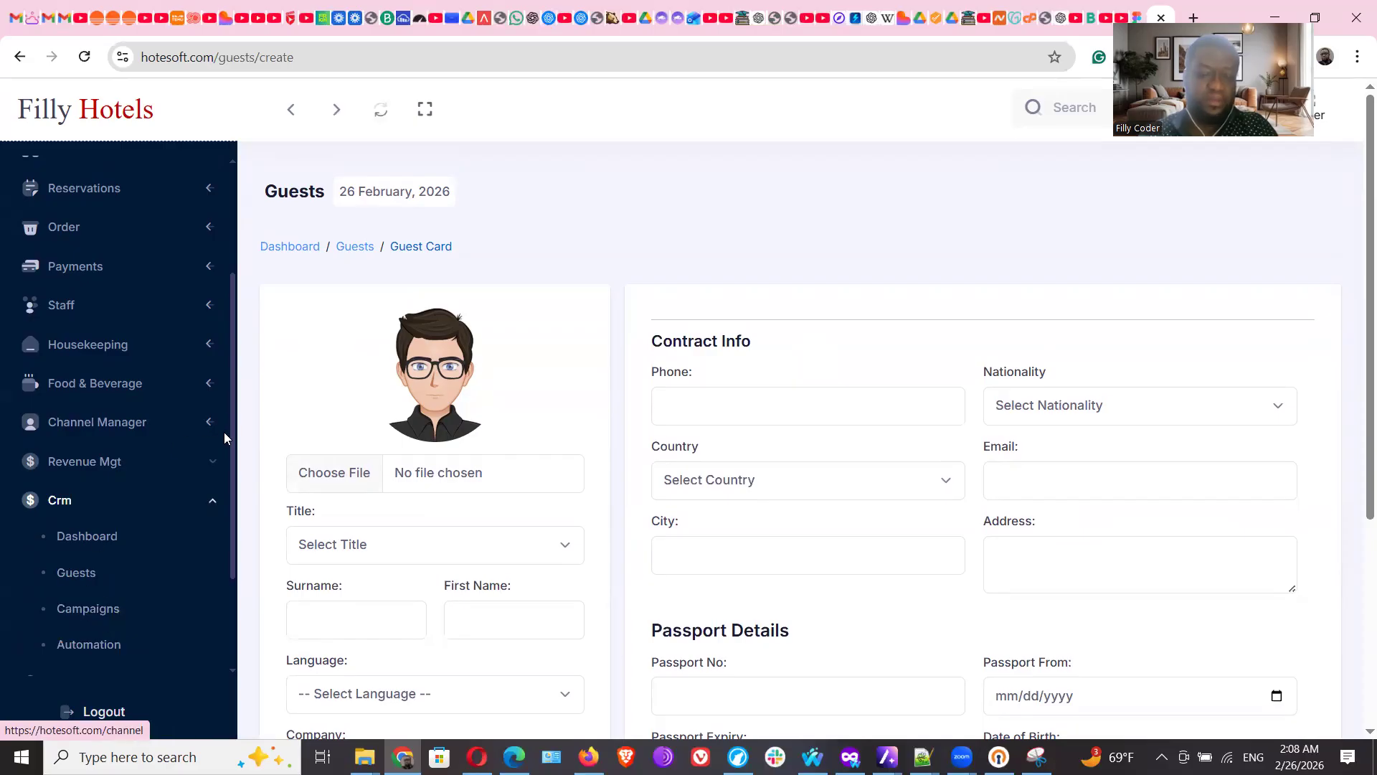
{"action": "scroll", "coordinate": [227, 379], "scroll_direction": "up", "scroll_amount": 3}
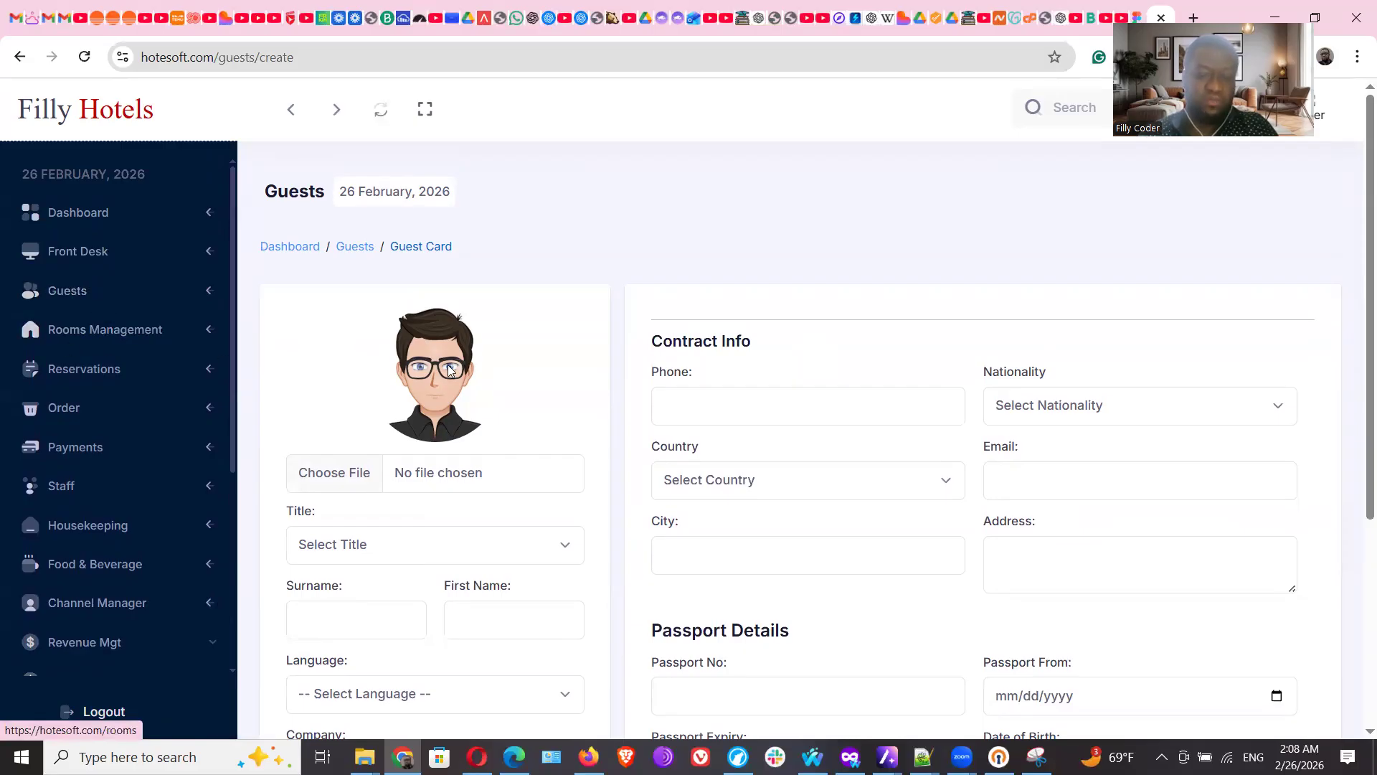
{"action": "left_click", "coordinate": [80, 302]}
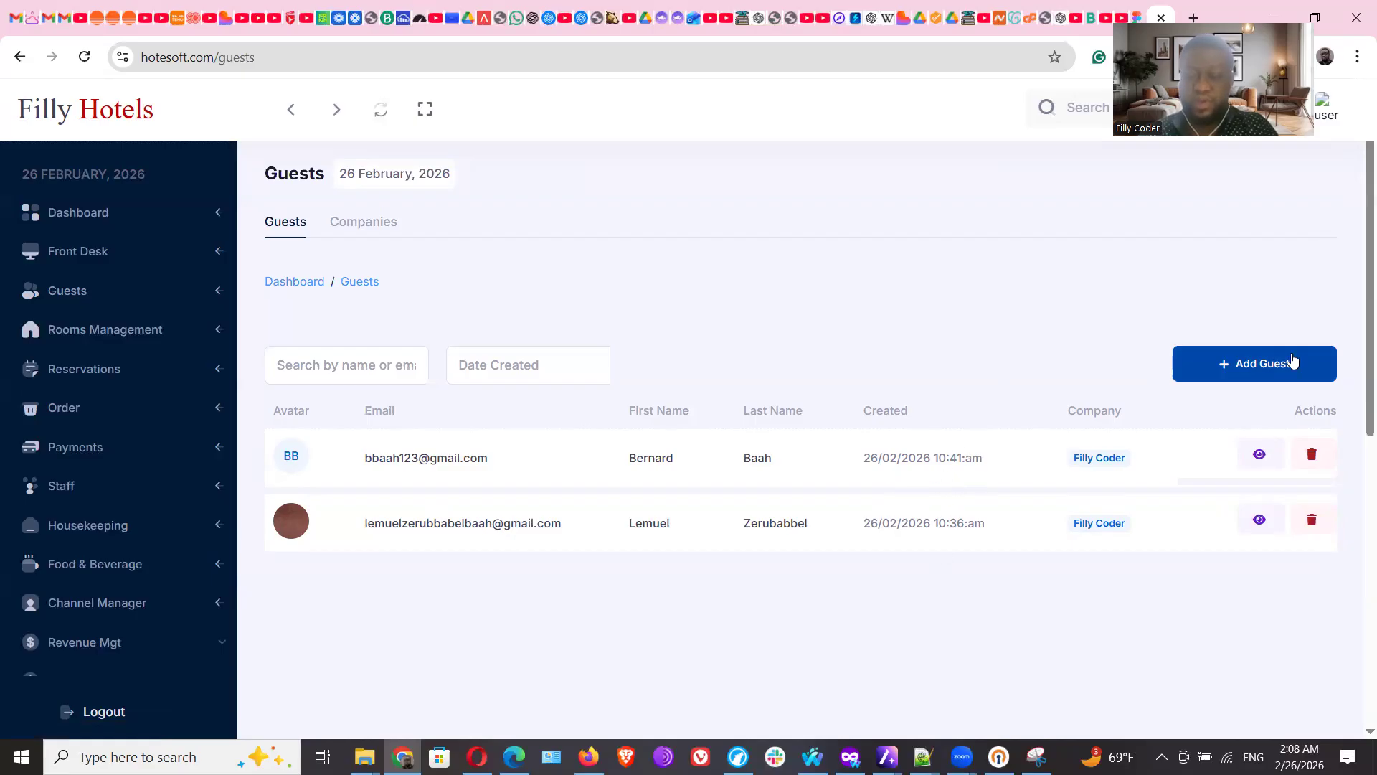
{"action": "left_click", "coordinate": [1274, 367]}
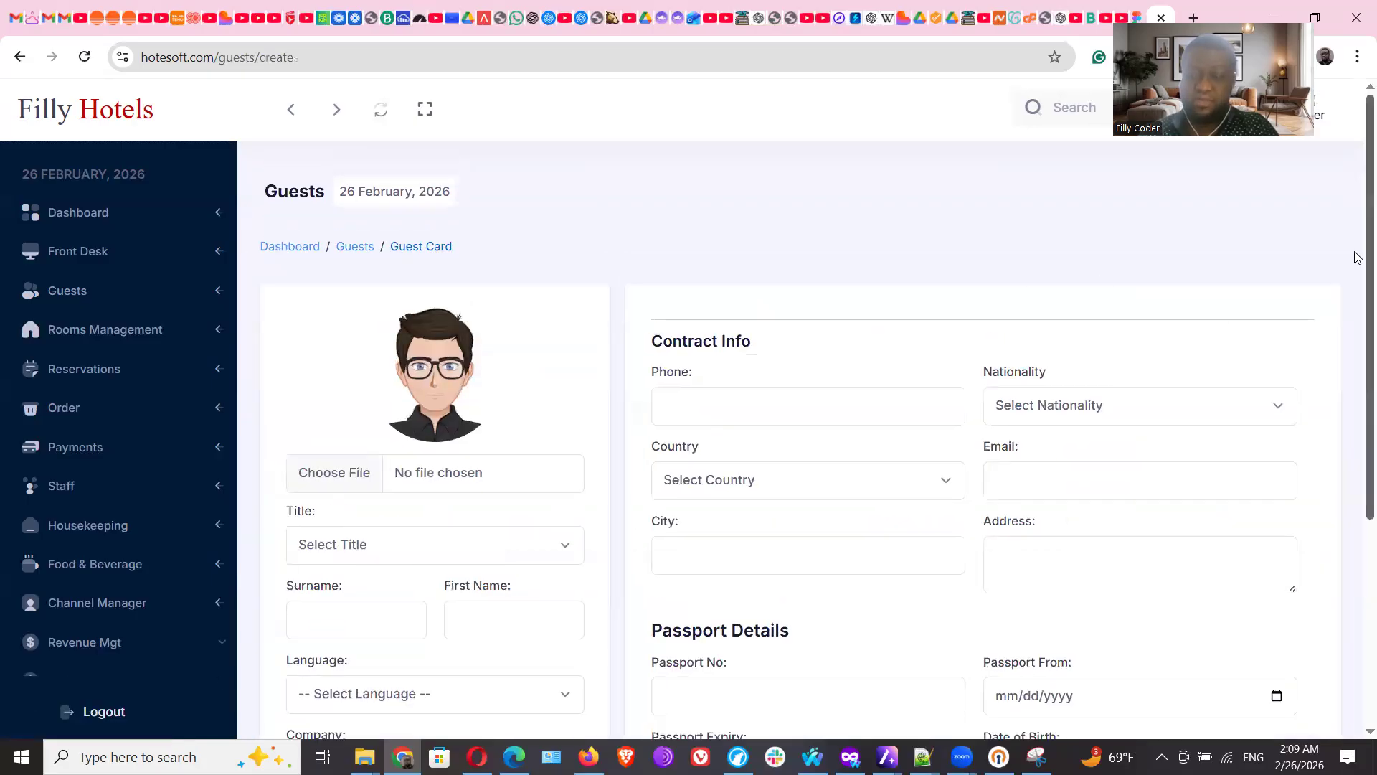
{"action": "scroll", "coordinate": [1356, 617], "scroll_direction": "down", "scroll_amount": 5}
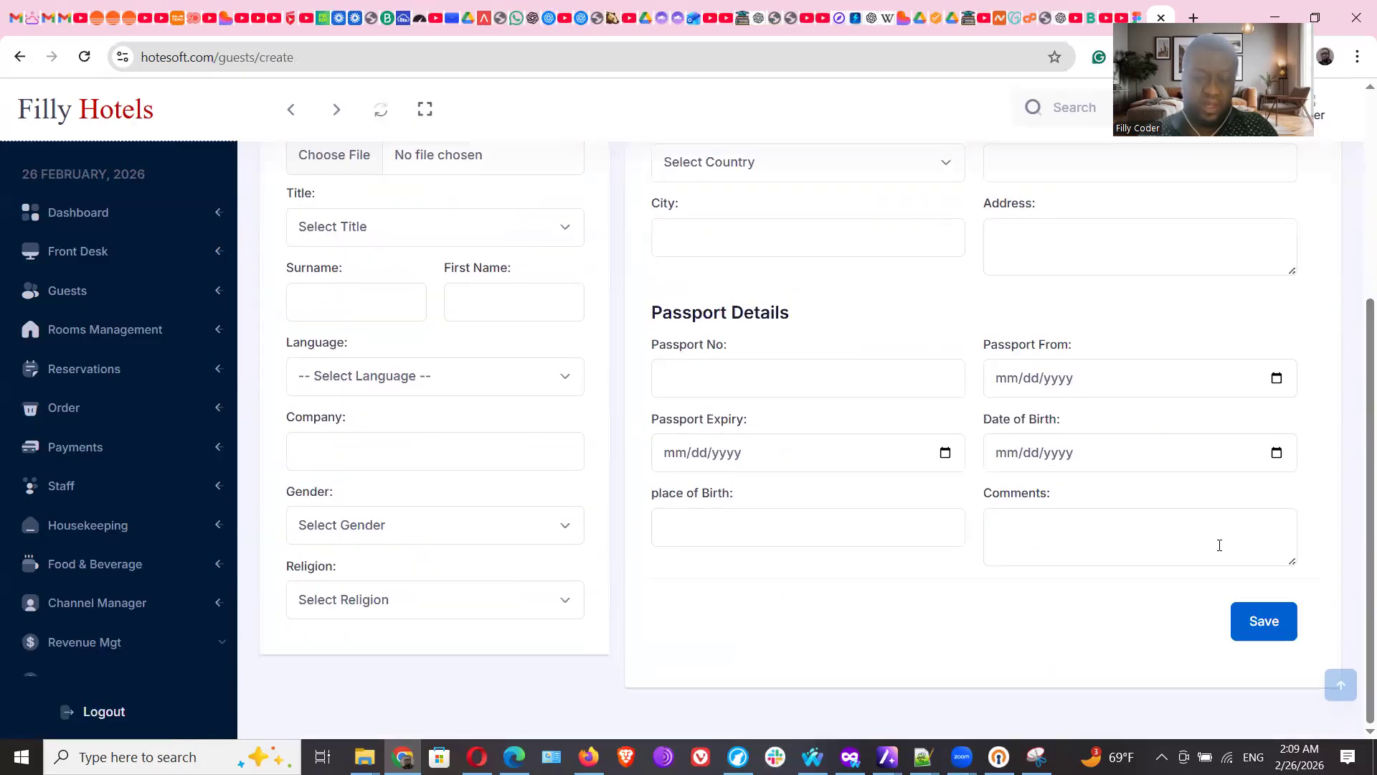
{"action": "left_click", "coordinate": [82, 334]}
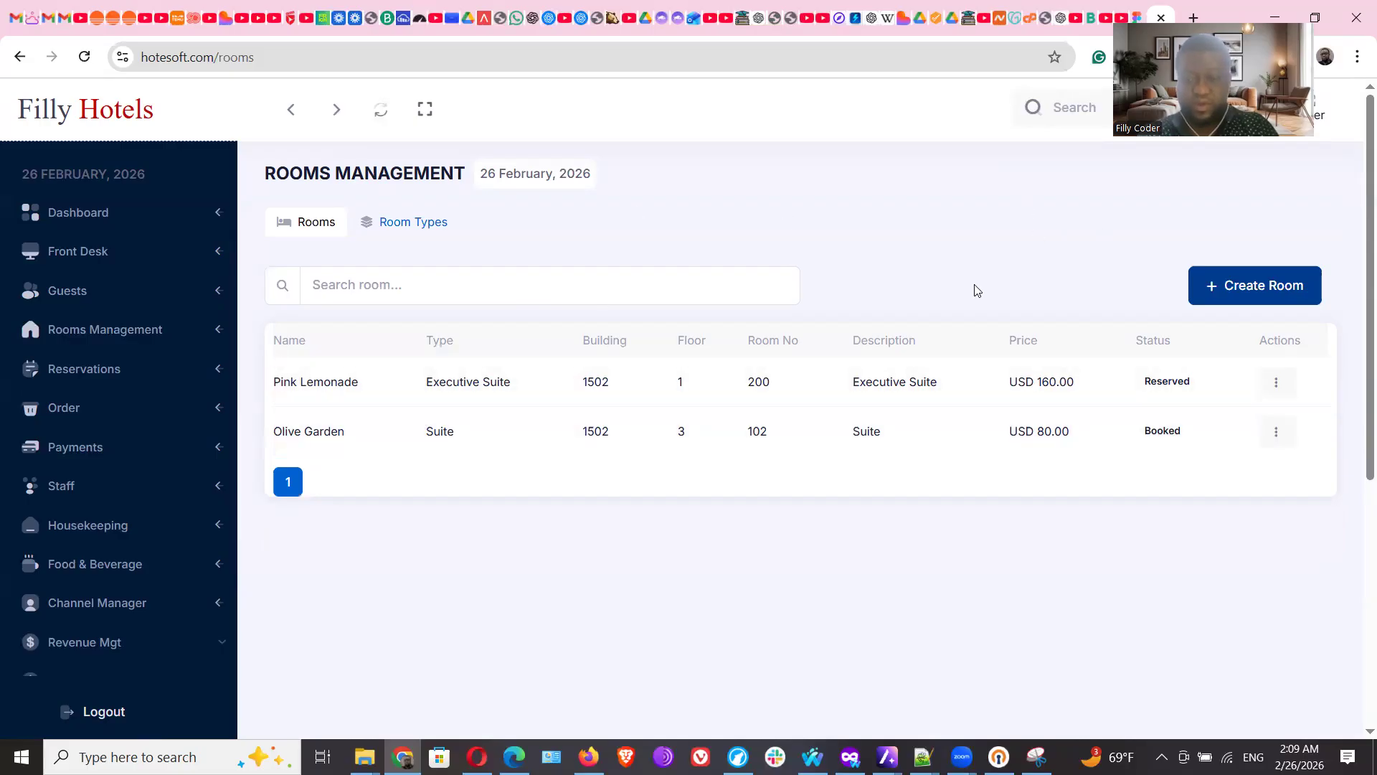
Open and close the Create Room form without saving, then go to Channel Manager
{"action": "left_click", "coordinate": [1252, 287]}
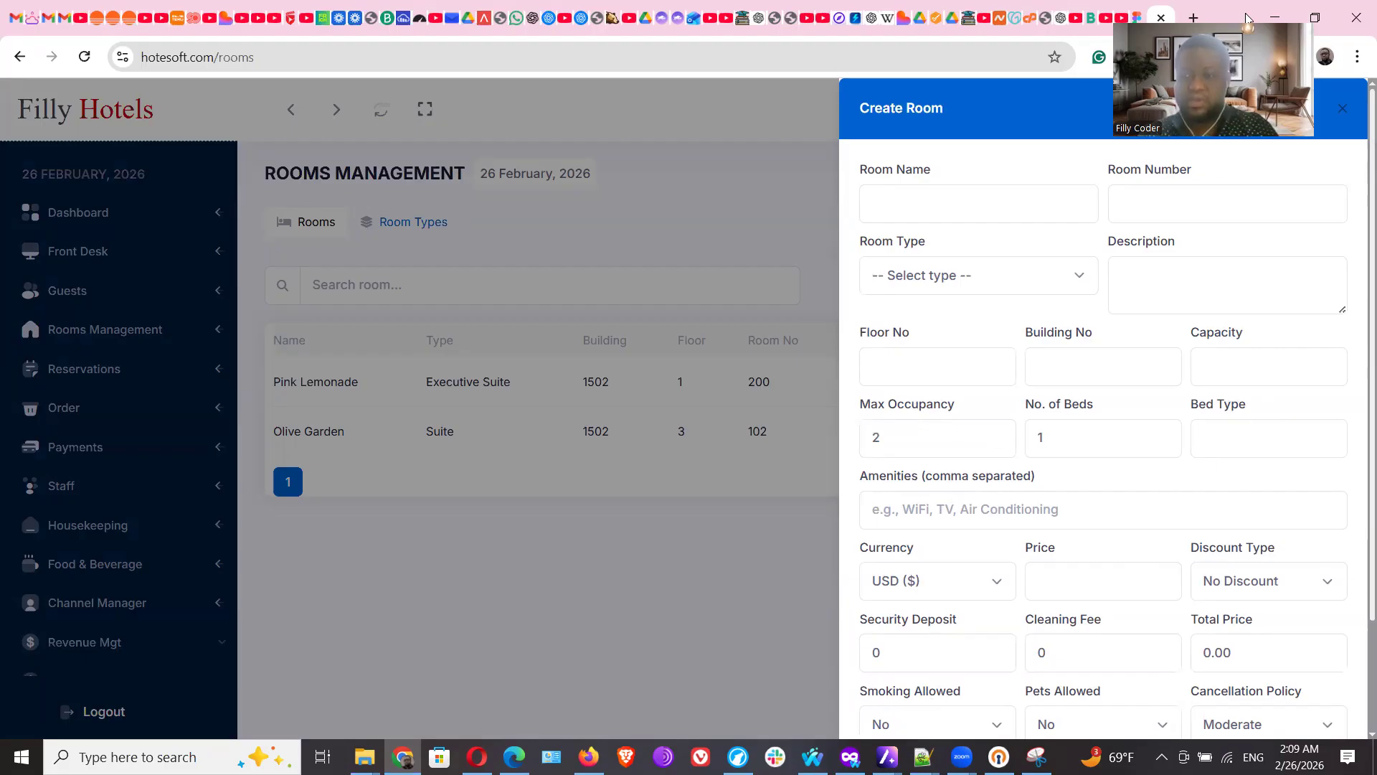
{"action": "left_click", "coordinate": [1341, 110]}
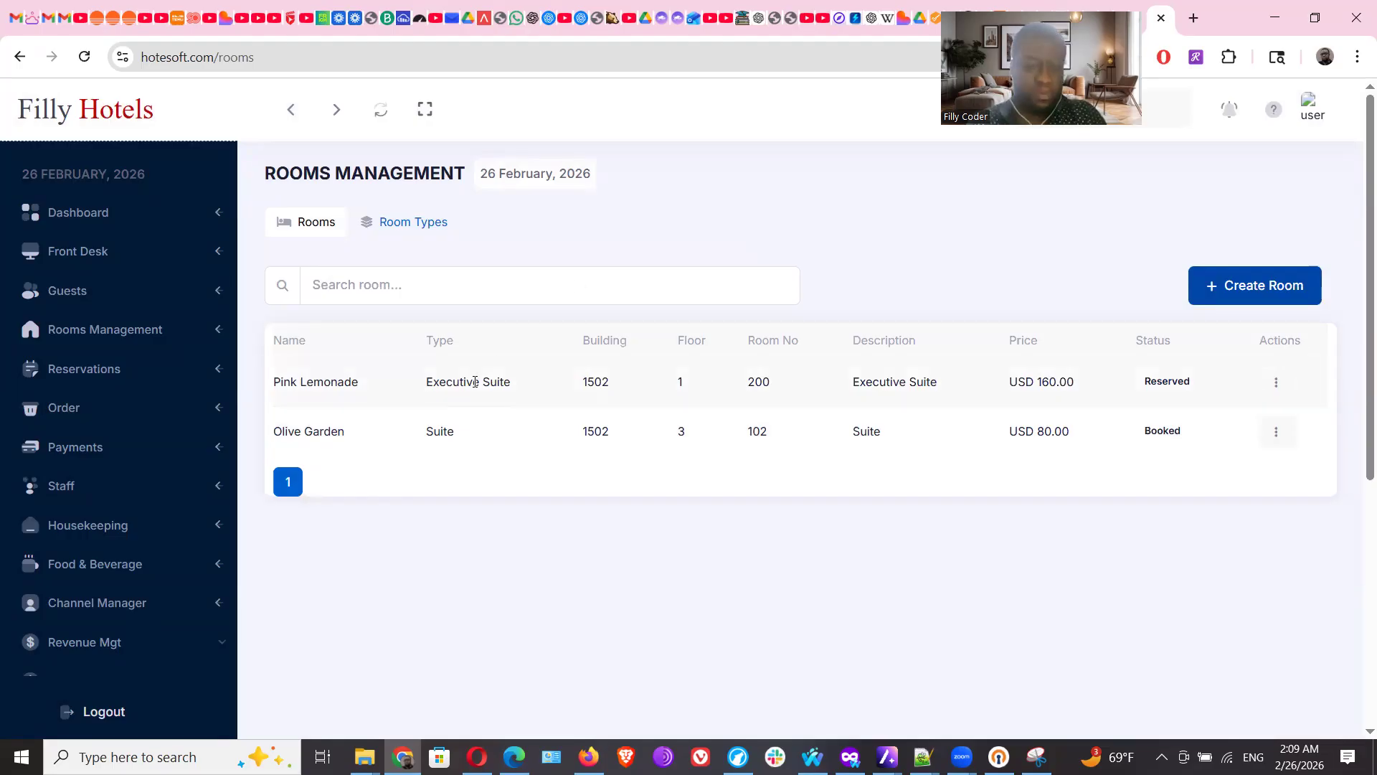
{"action": "left_click", "coordinate": [105, 612]}
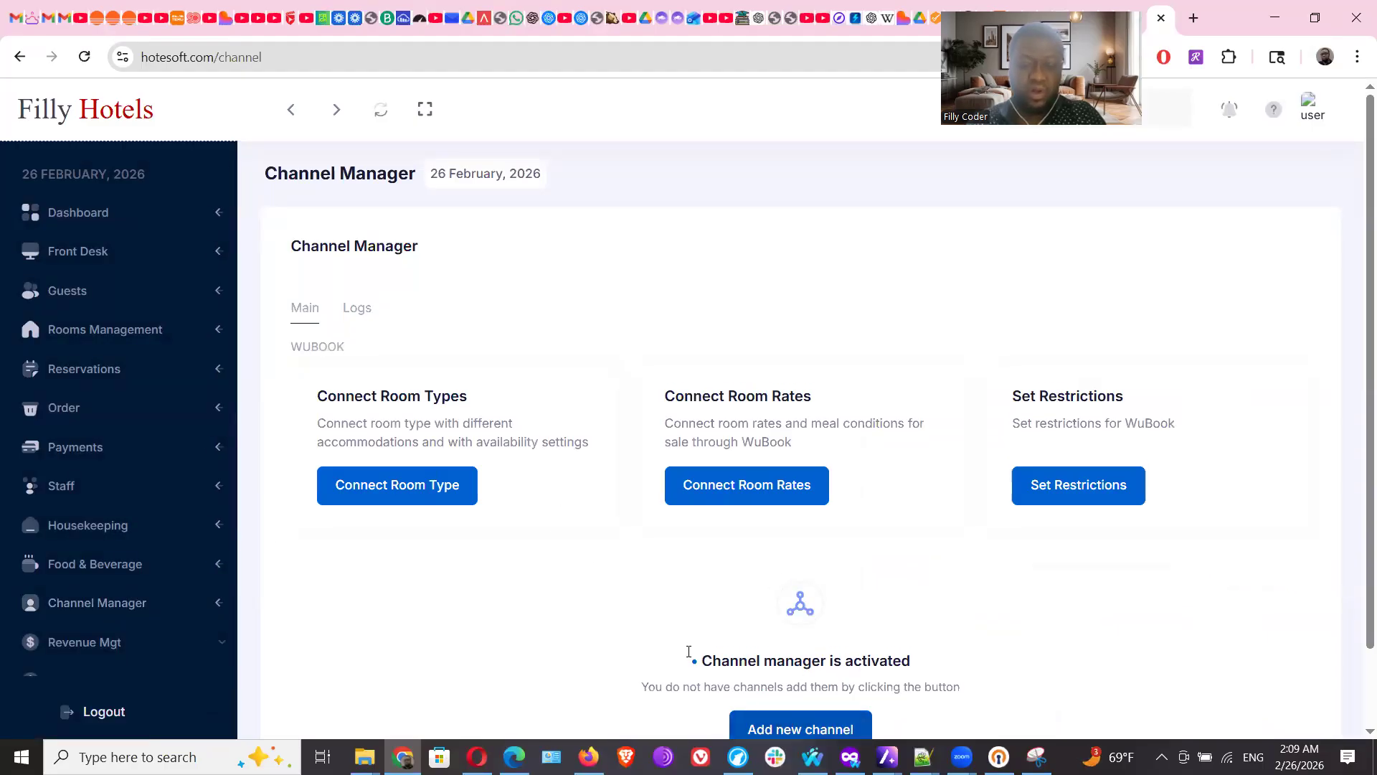
Browse the available channels in Add new channel without adding one, then open Reservations
{"action": "left_click", "coordinate": [830, 728]}
{"action": "left_click", "coordinate": [786, 398]}
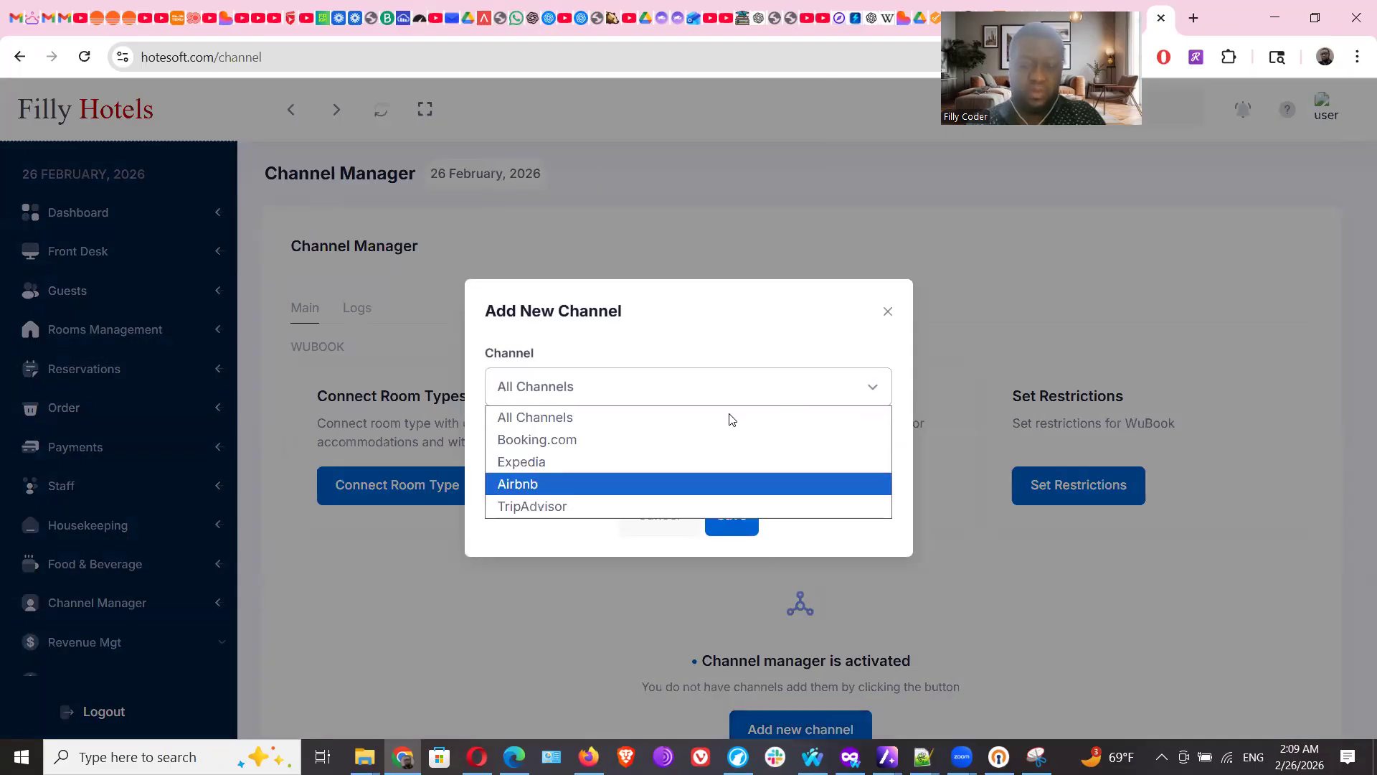
{"action": "left_click", "coordinate": [887, 311]}
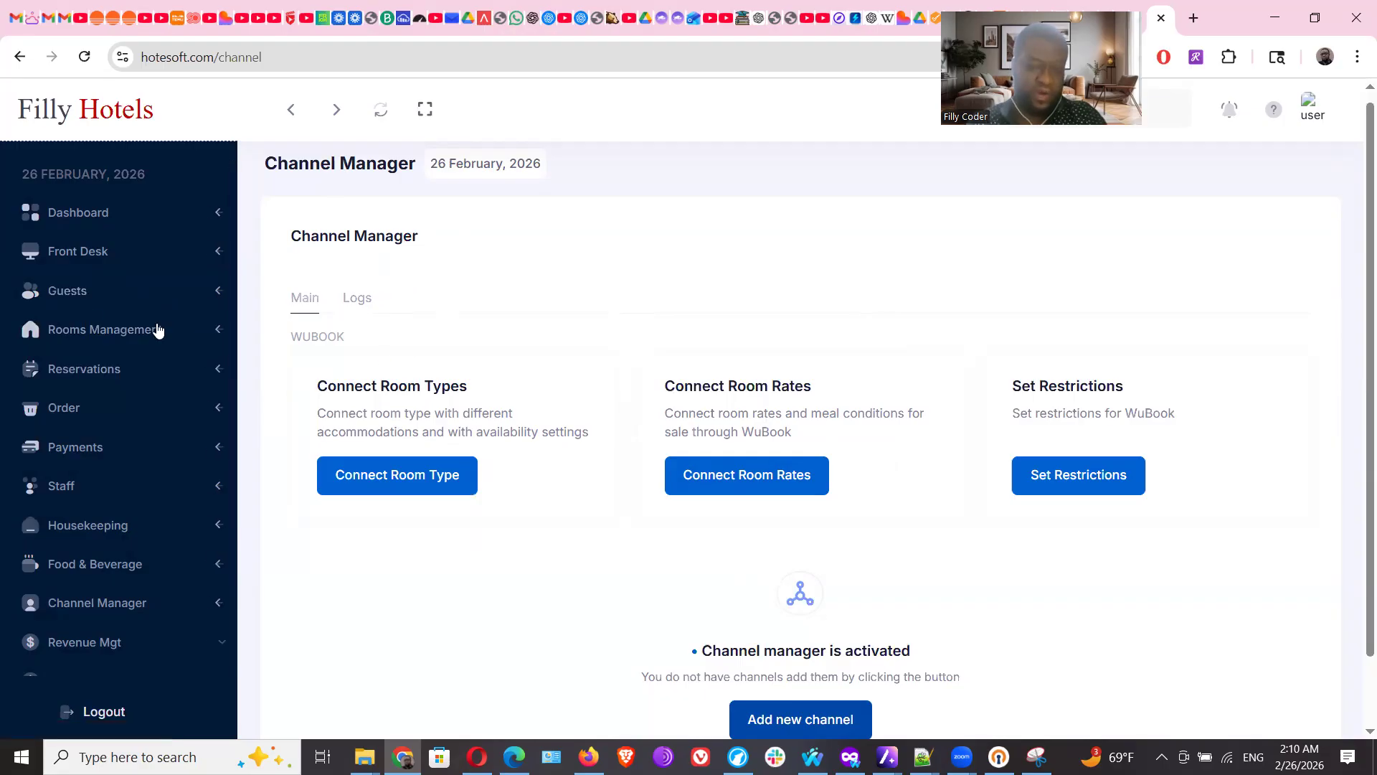
{"action": "left_click", "coordinate": [77, 331]}
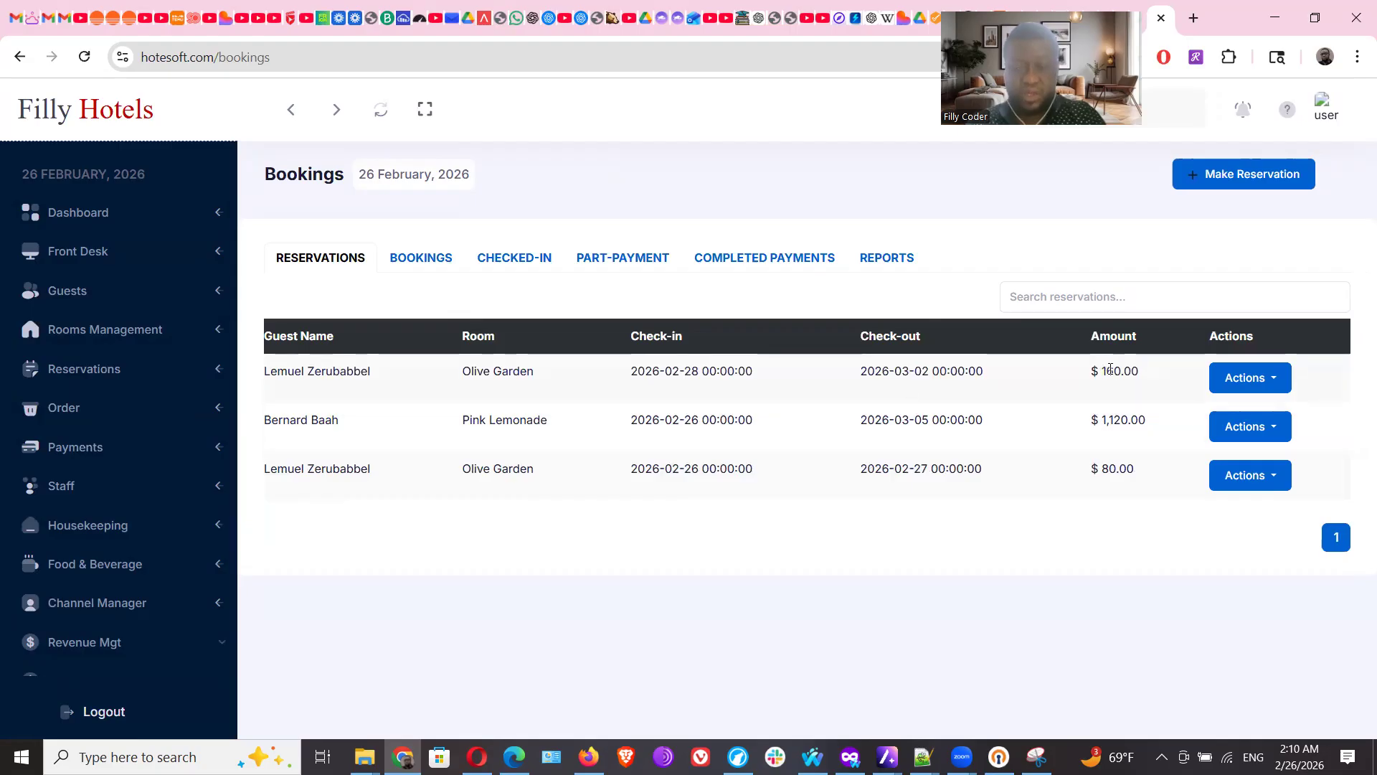
View the second reservation's invoice via Actions > View / Edit, return to Reservations, then open Orders
{"action": "left_click", "coordinate": [1273, 483]}
{"action": "left_click", "coordinate": [1274, 481]}
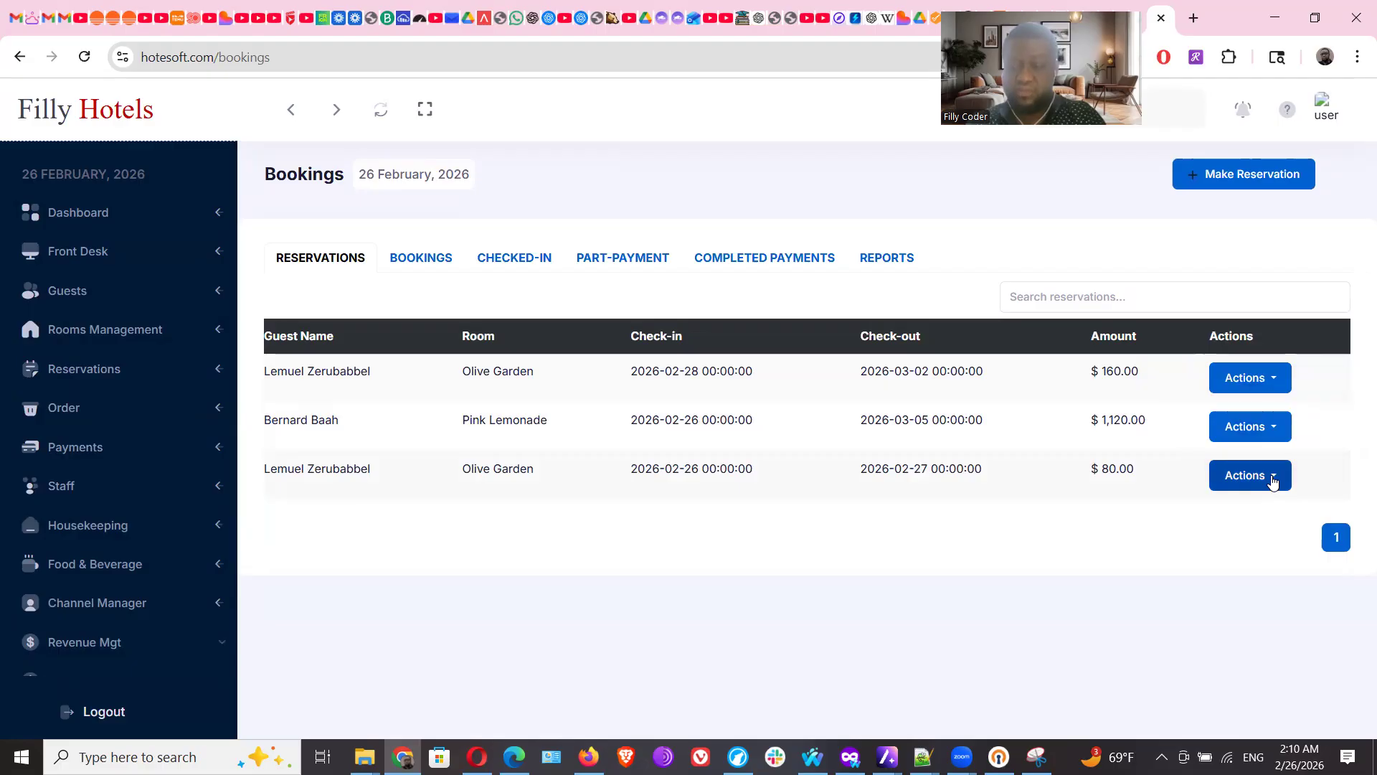
{"action": "left_click", "coordinate": [1274, 429]}
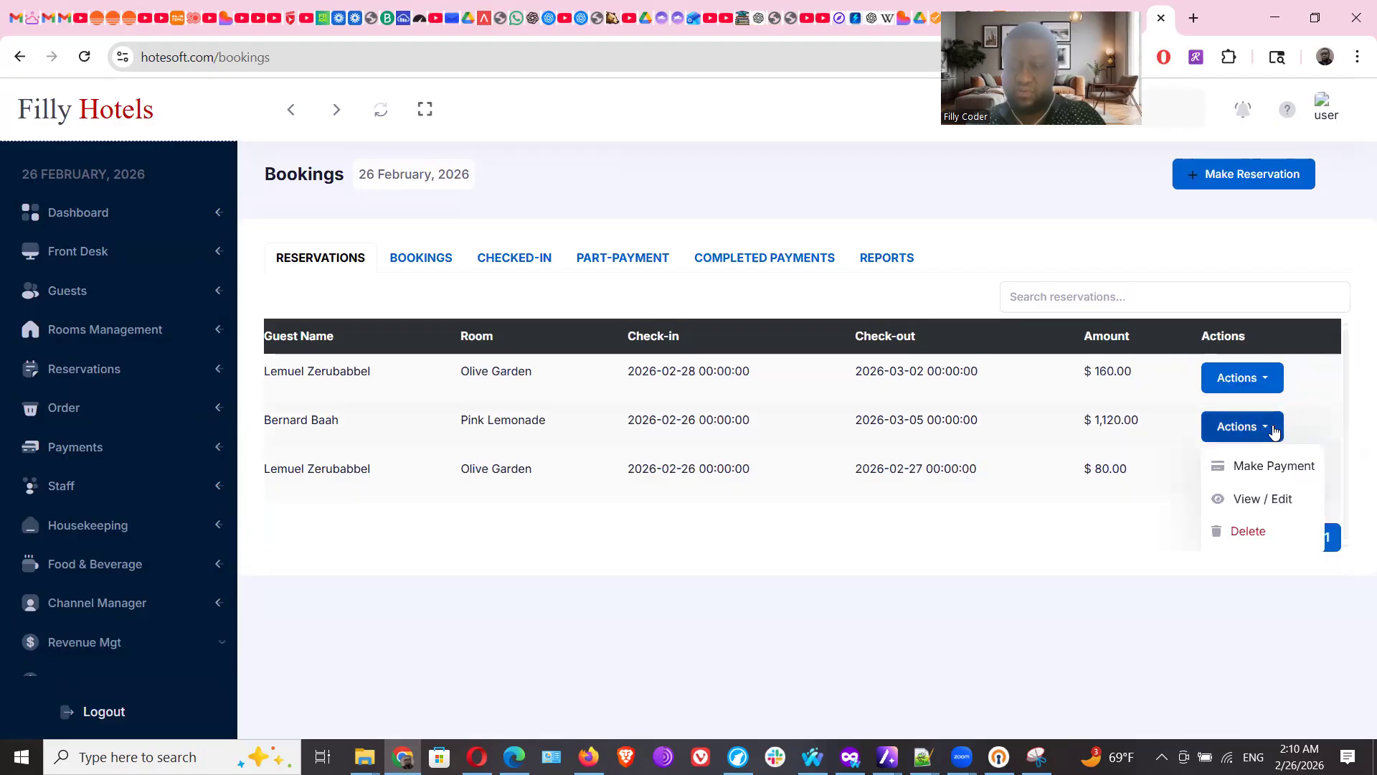
{"action": "left_click", "coordinate": [1256, 502]}
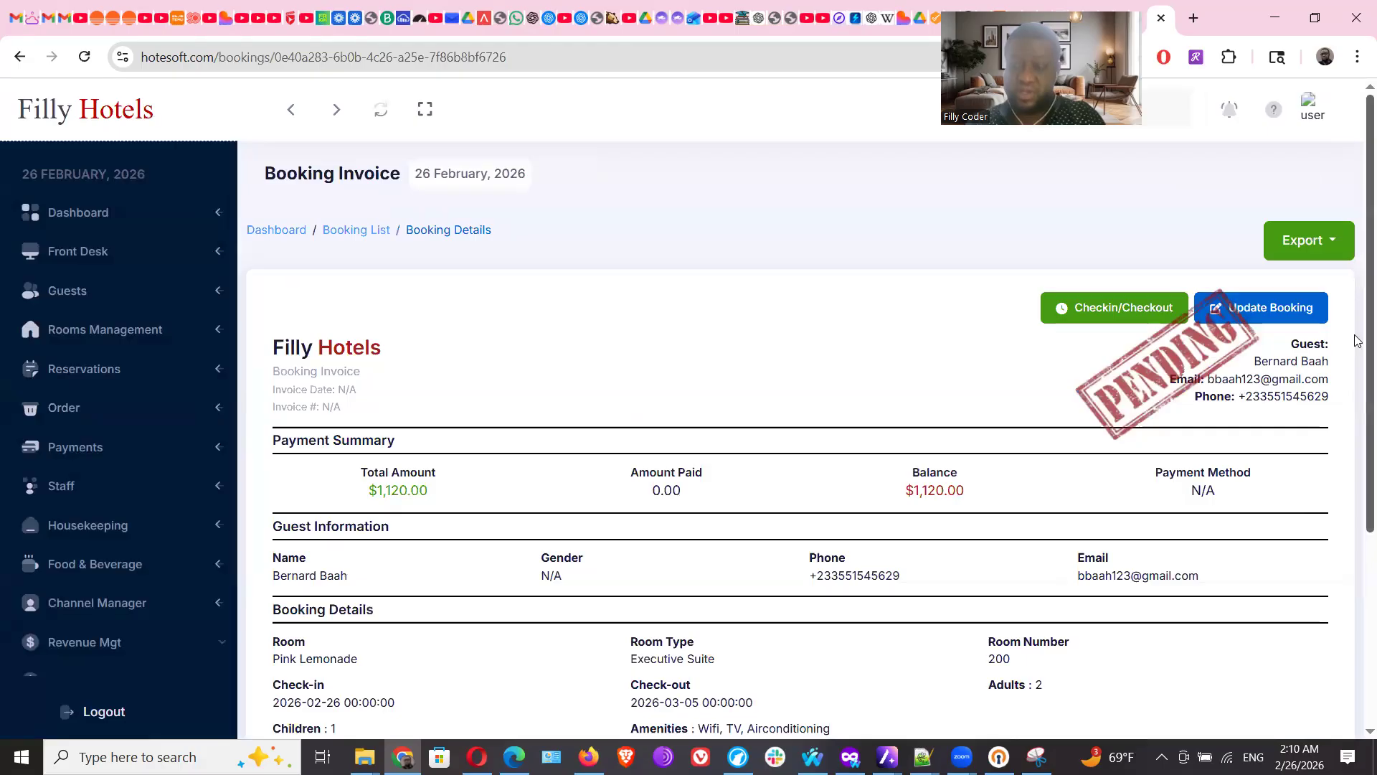
{"action": "scroll", "coordinate": [1358, 340], "scroll_direction": "down", "scroll_amount": 4}
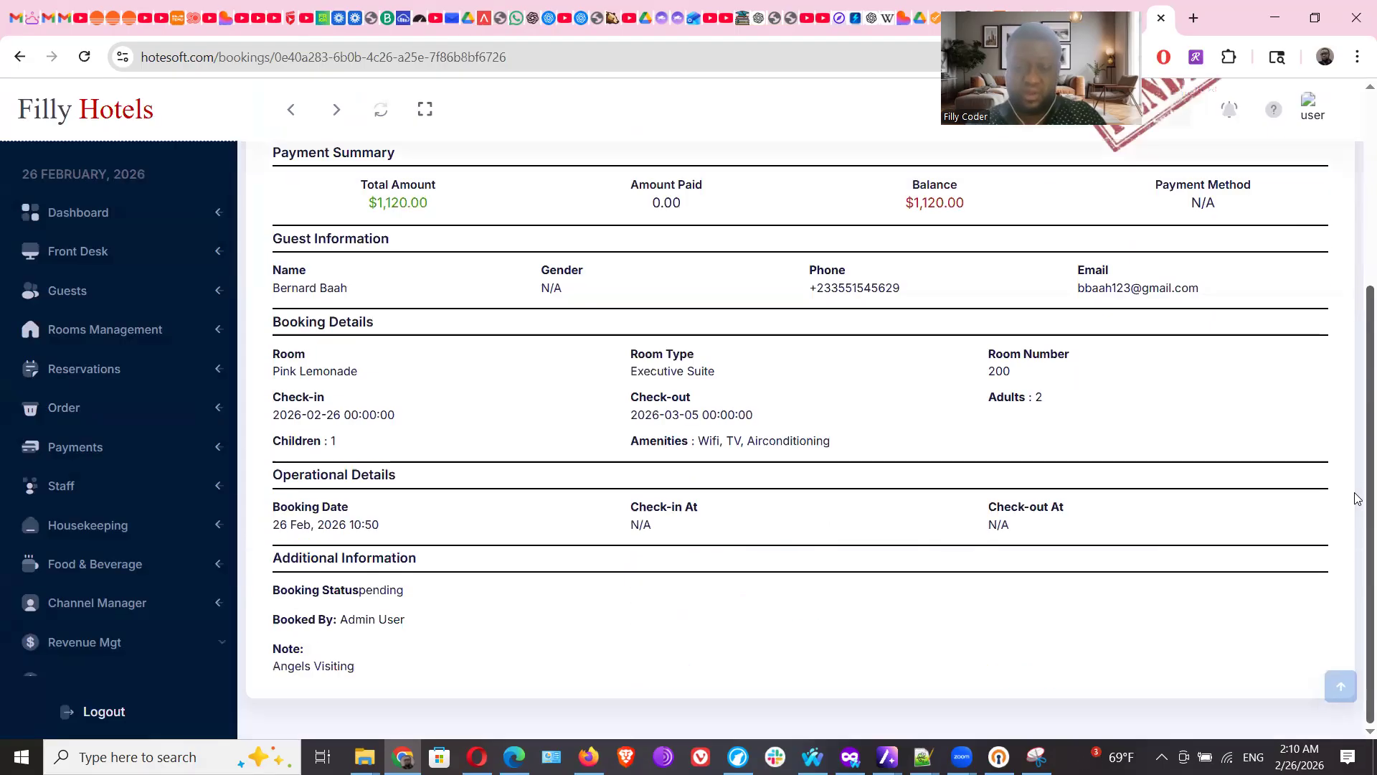
{"action": "left_click", "coordinate": [70, 370]}
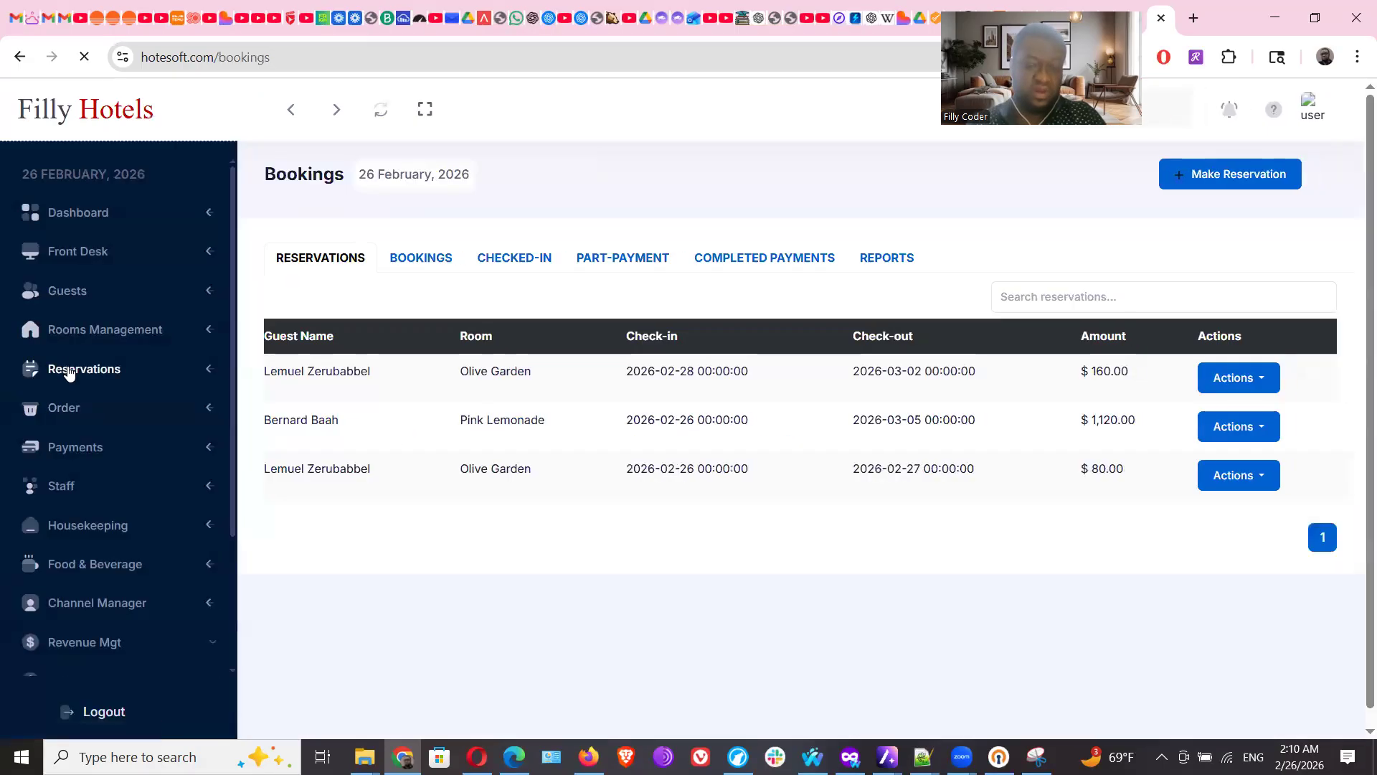
{"action": "left_click", "coordinate": [62, 409]}
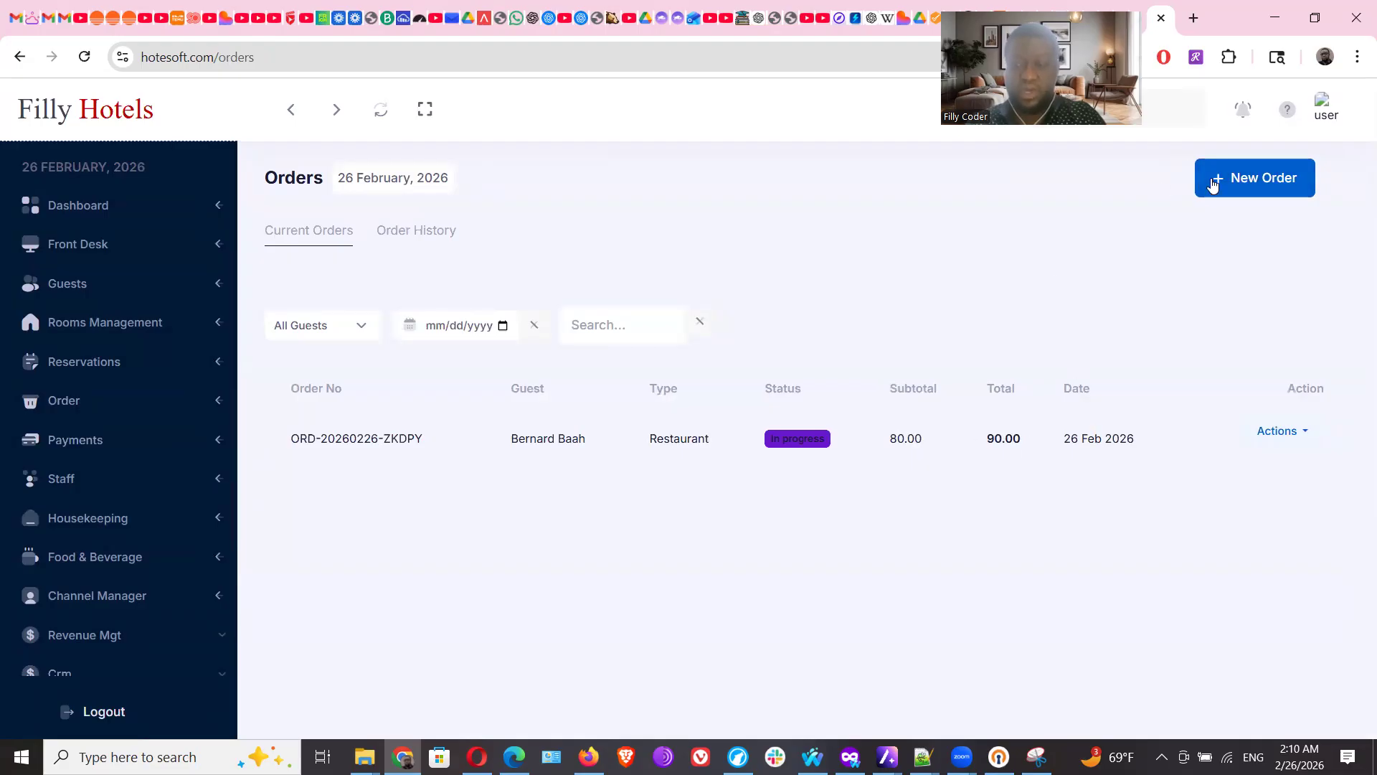
Start a new order for the chosen guest, setting type Spa and status In Progress
{"action": "left_click", "coordinate": [1259, 185]}
{"action": "left_click", "coordinate": [695, 230]}
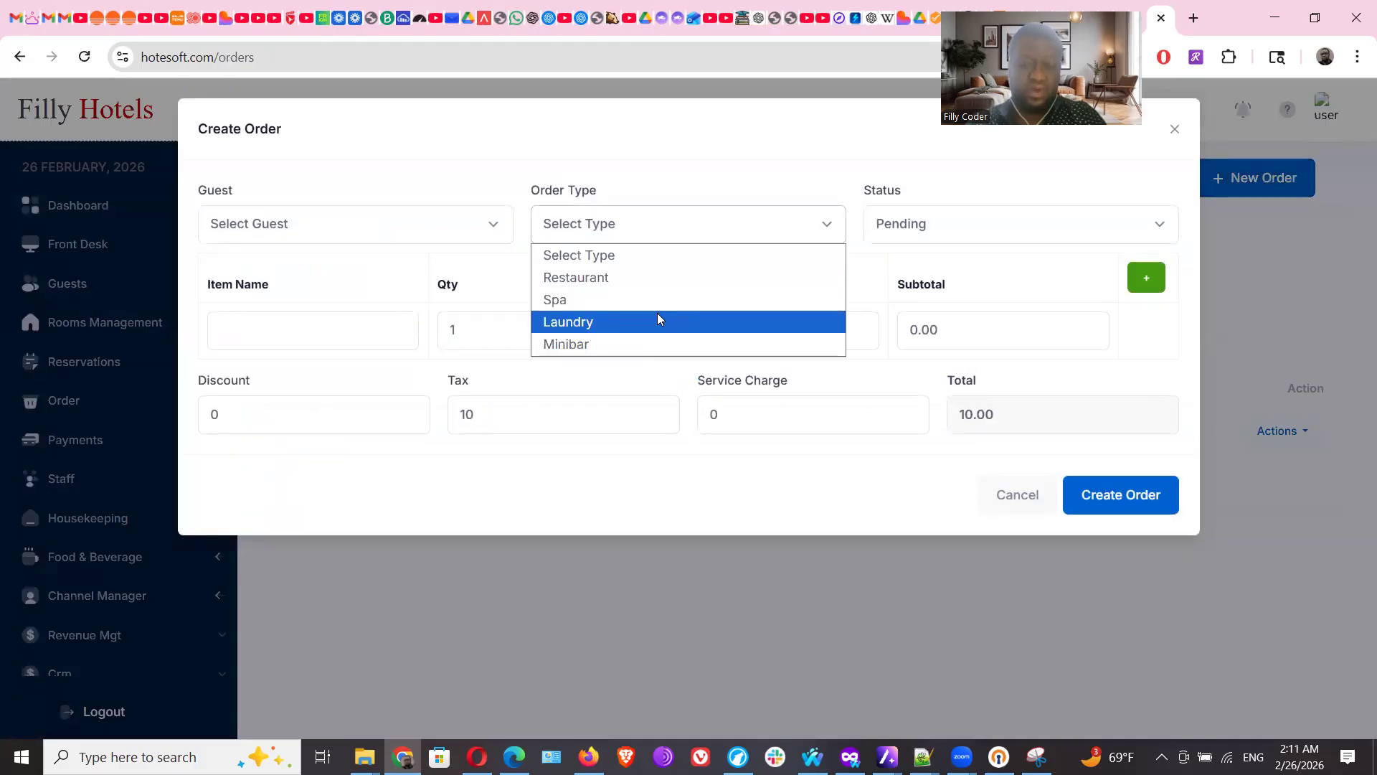
{"action": "left_click", "coordinate": [463, 229]}
{"action": "left_click", "coordinate": [439, 277]}
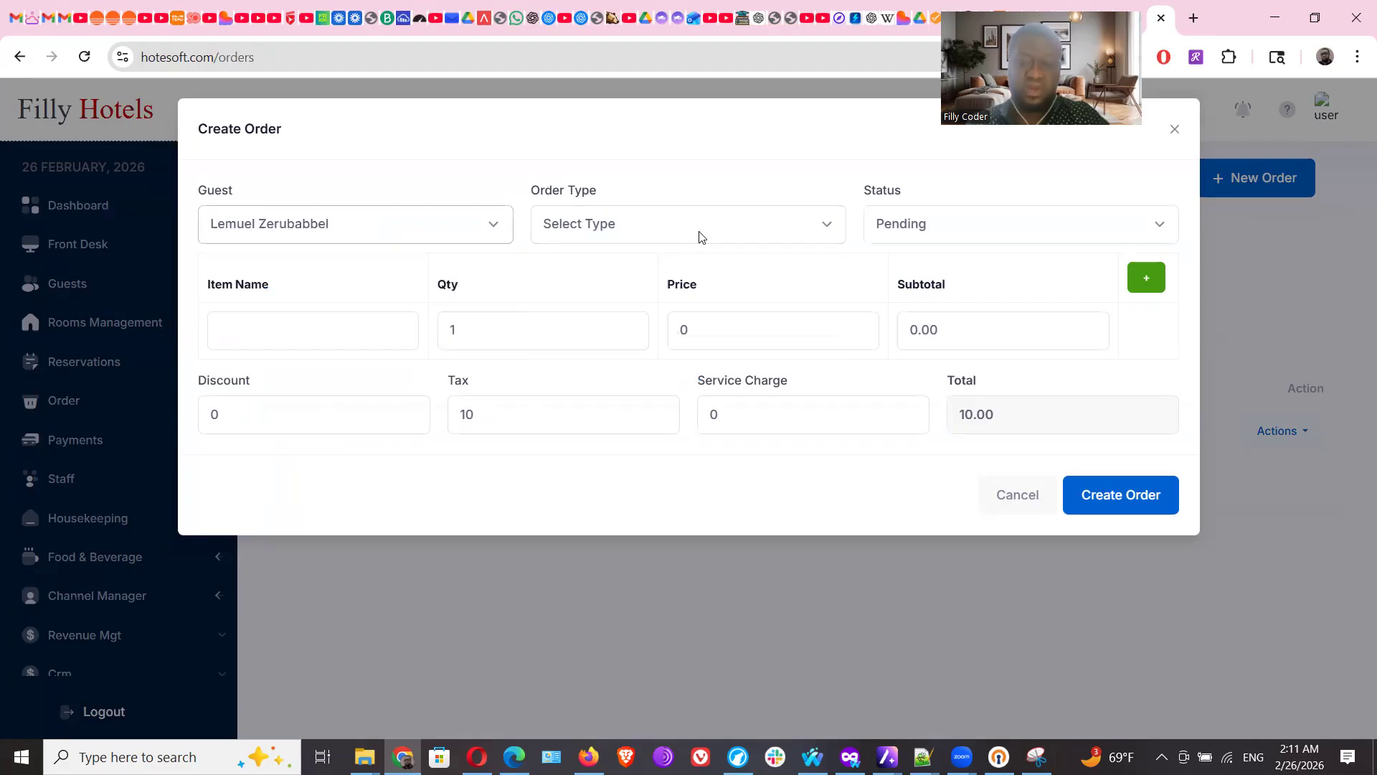
{"action": "left_click", "coordinate": [980, 233]}
{"action": "left_click", "coordinate": [978, 231]}
{"action": "left_click", "coordinate": [317, 323]}
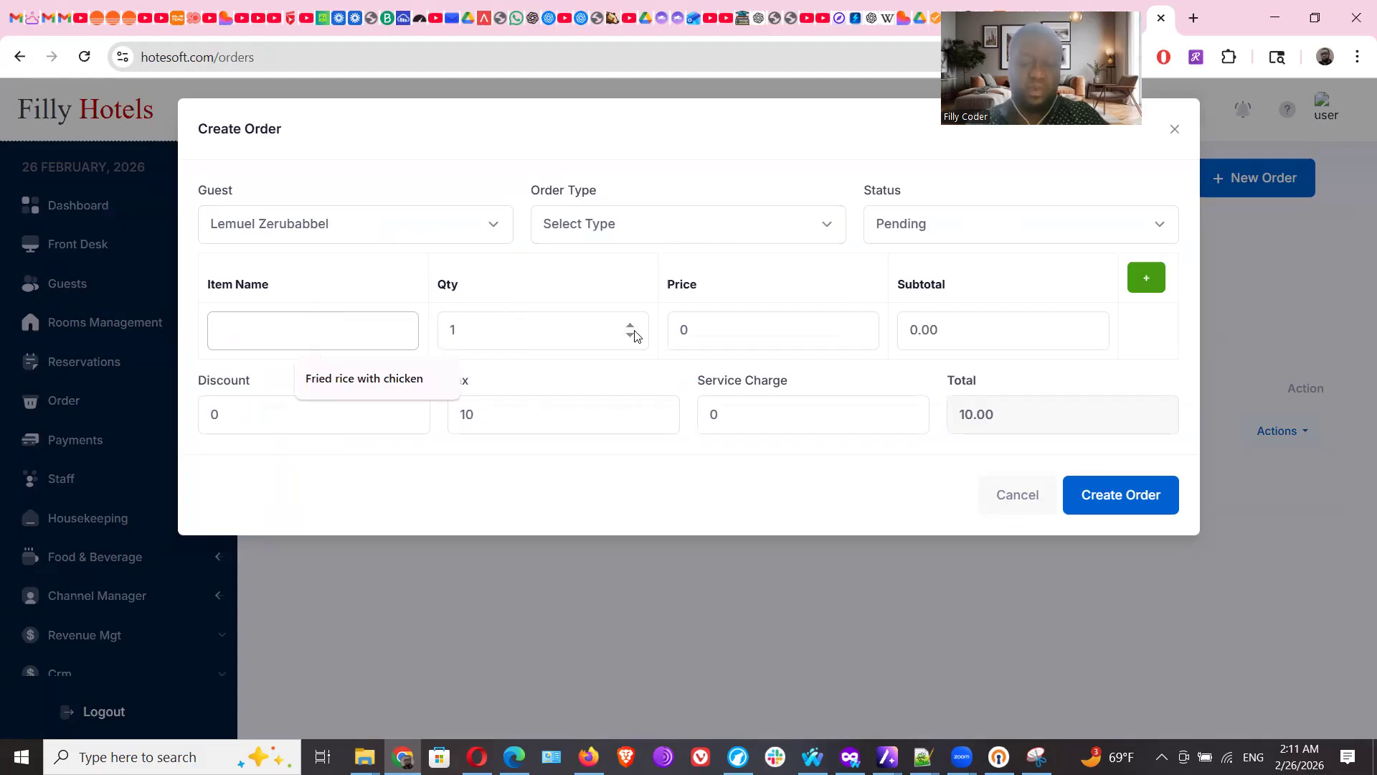
{"action": "left_click", "coordinate": [712, 337]}
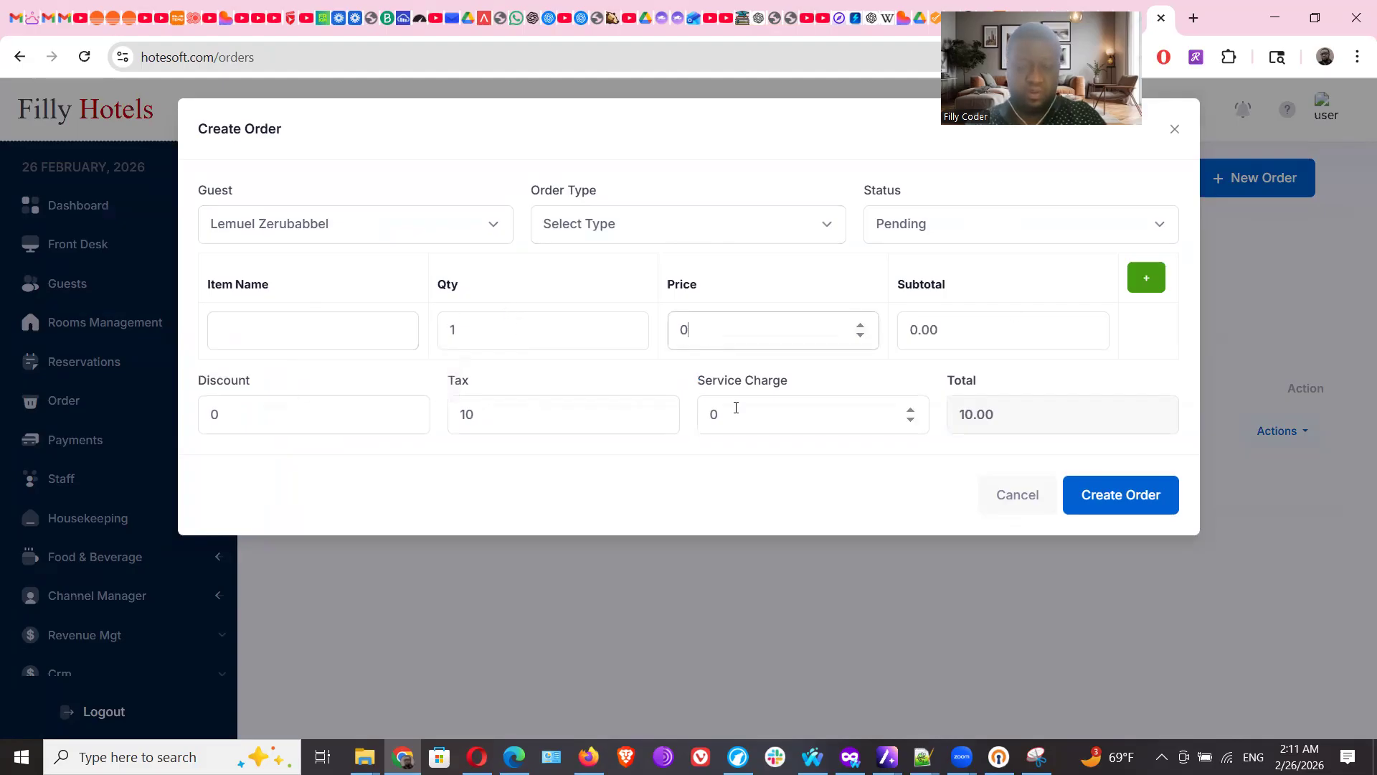
{"action": "left_click", "coordinate": [669, 228]}
{"action": "left_click", "coordinate": [631, 293]}
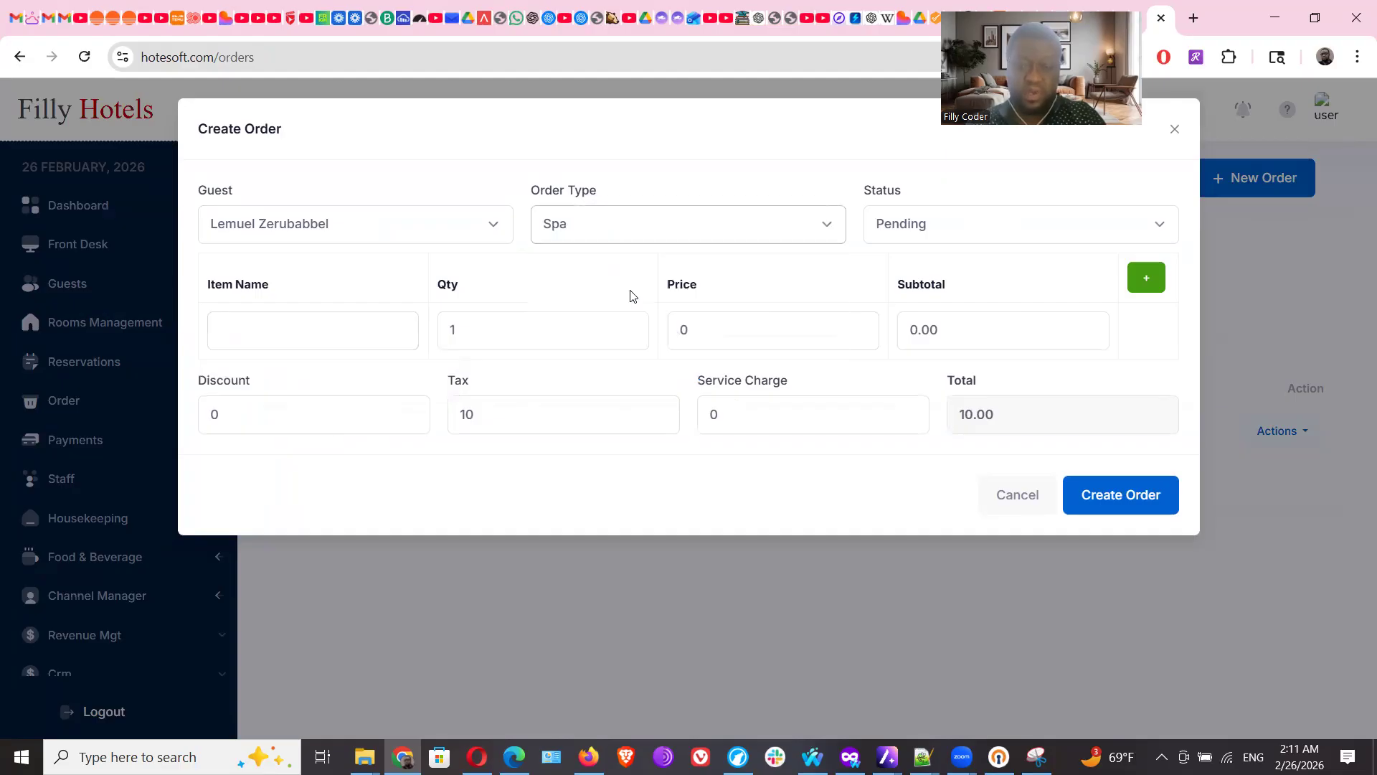
{"action": "left_click", "coordinate": [967, 222]}
{"action": "left_click", "coordinate": [934, 277]}
Enter item 'Full body massage' at price 200, review discount, service charge and tax, and create the order
{"action": "left_click", "coordinate": [330, 324]}
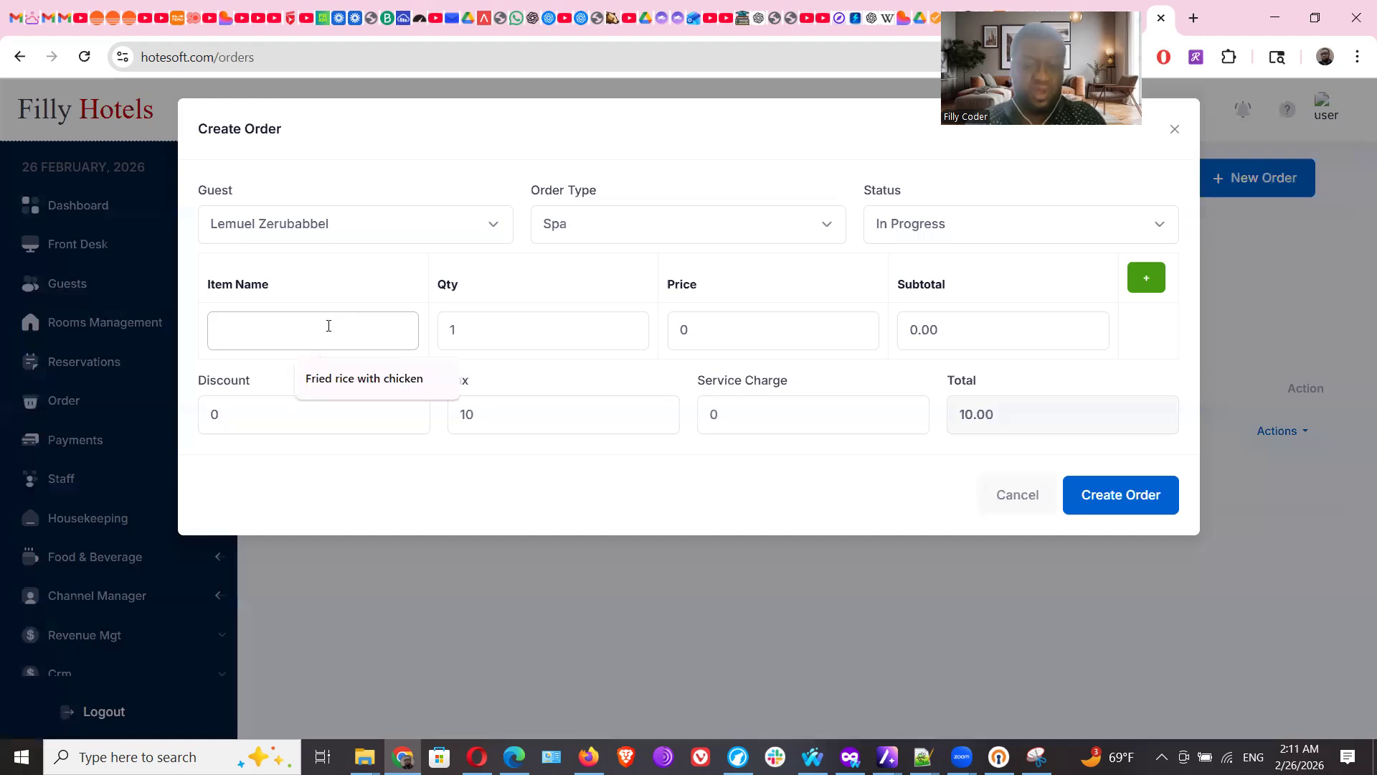
{"action": "type", "text": "Full body massage"}
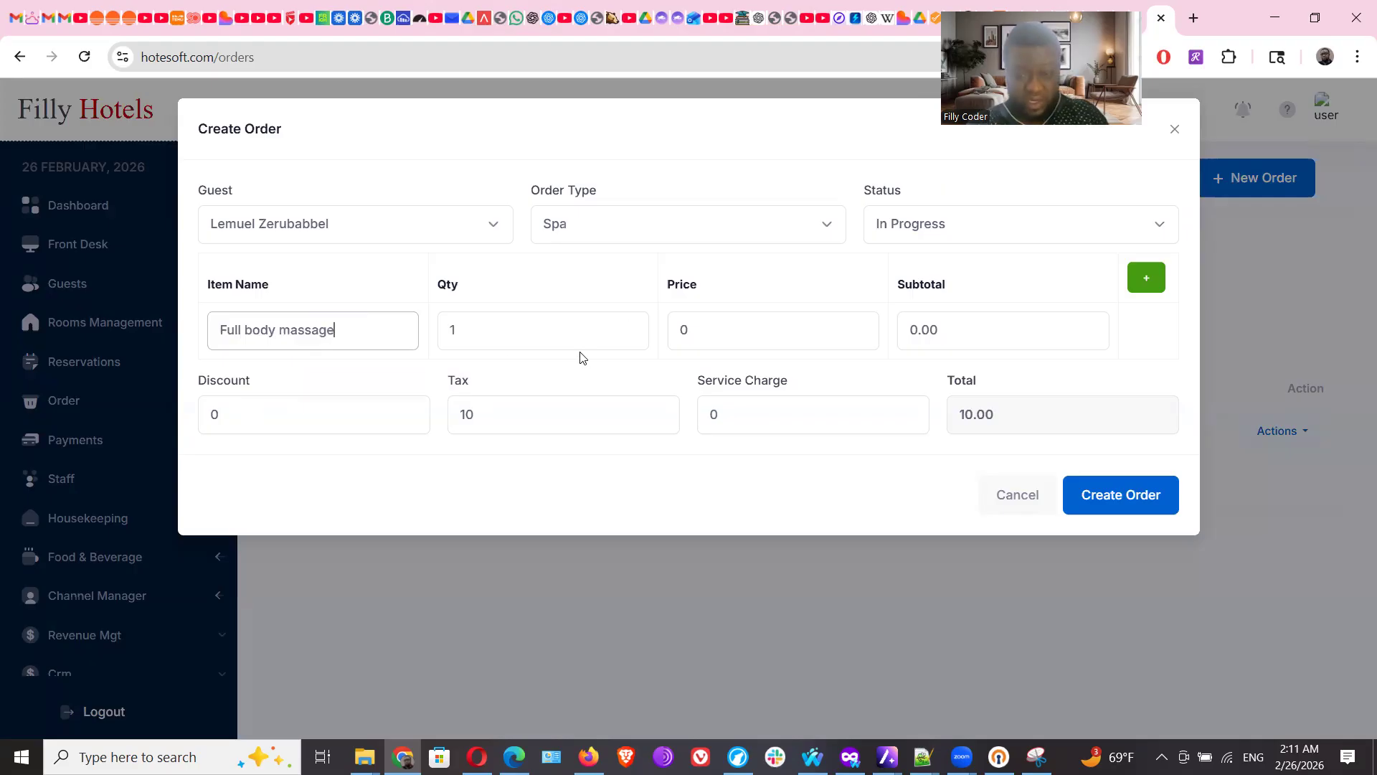
{"action": "double_click", "coordinate": [681, 327]}
{"action": "type", "text": "200"}
{"action": "left_click", "coordinate": [309, 421]}
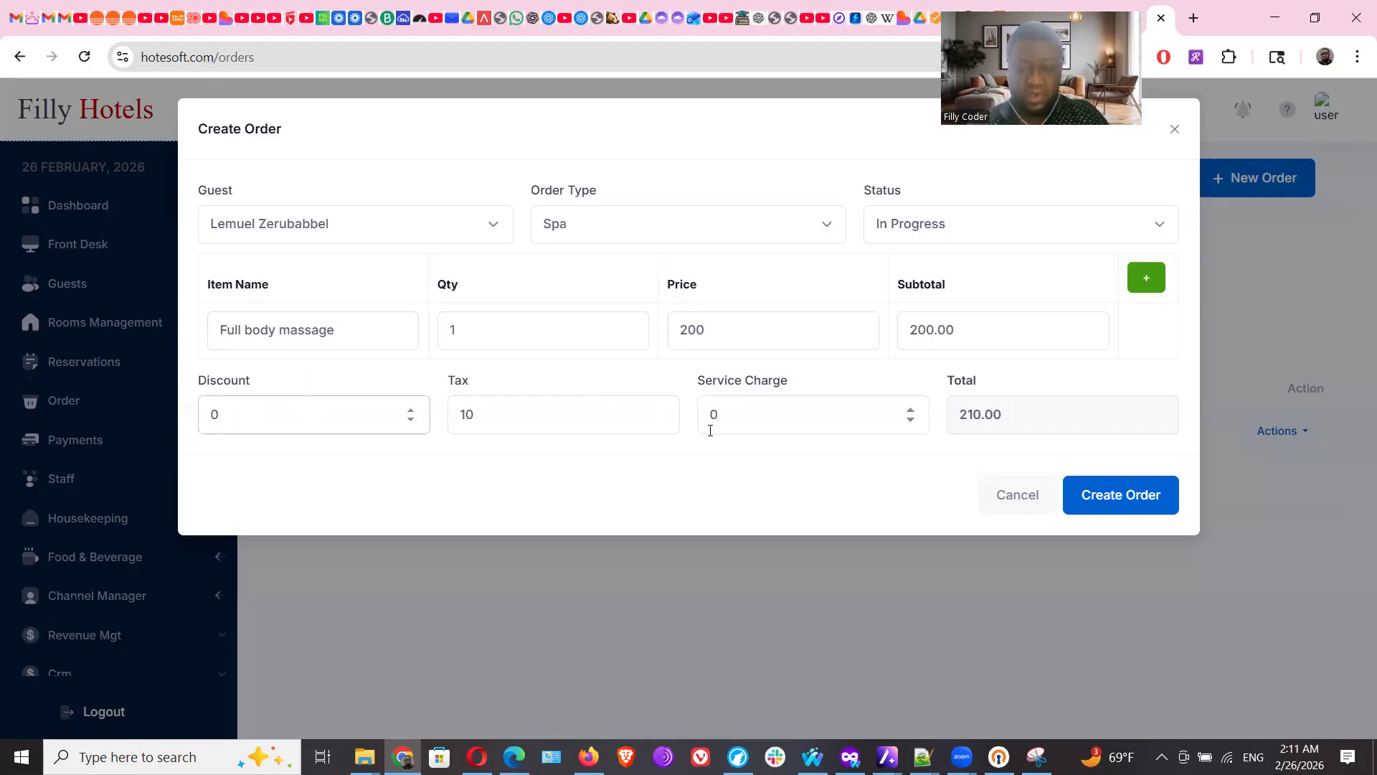
{"action": "left_click", "coordinate": [788, 414]}
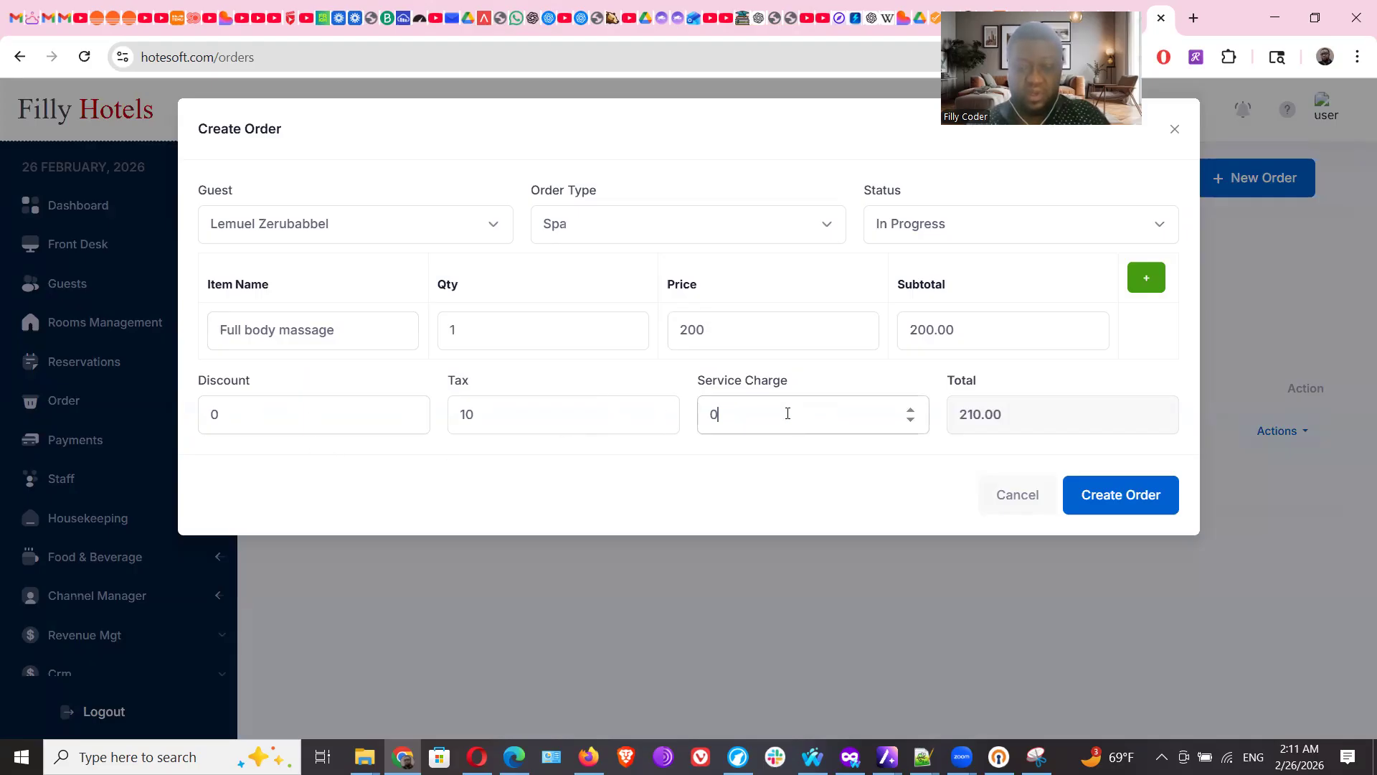
{"action": "left_click", "coordinate": [1056, 425]}
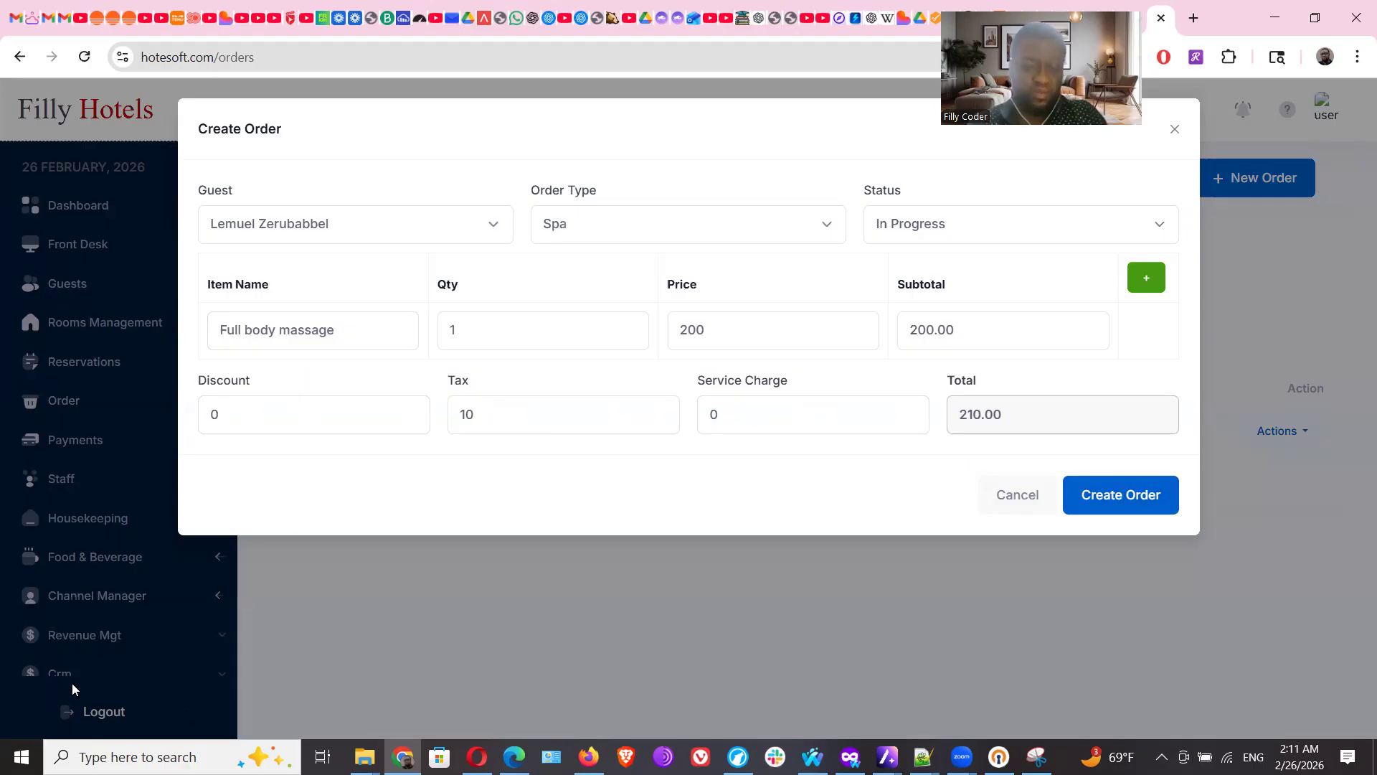
{"action": "double_click", "coordinate": [474, 415]}
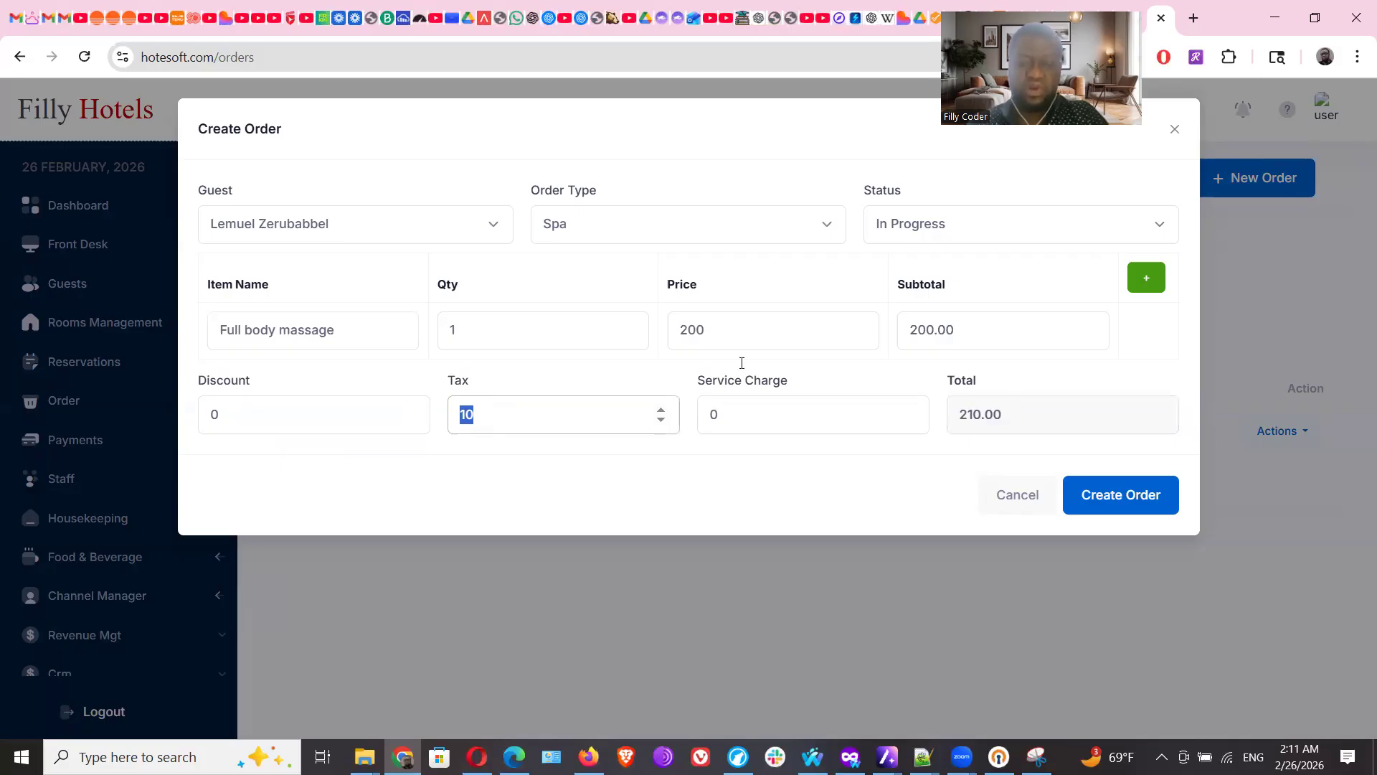
{"action": "left_click", "coordinate": [1107, 505]}
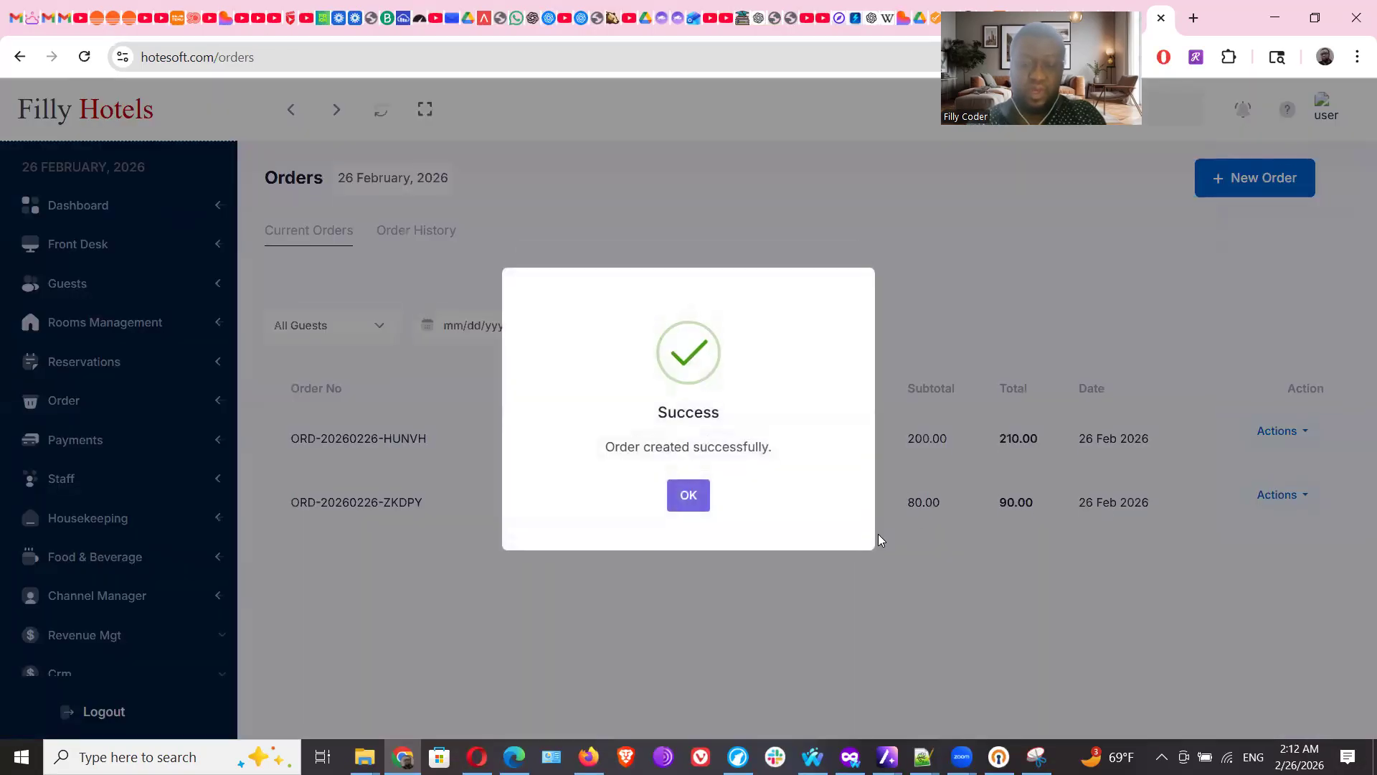
Dismiss the order confirmation and filter orders to the restaurant-order guest
{"action": "left_click", "coordinate": [687, 498]}
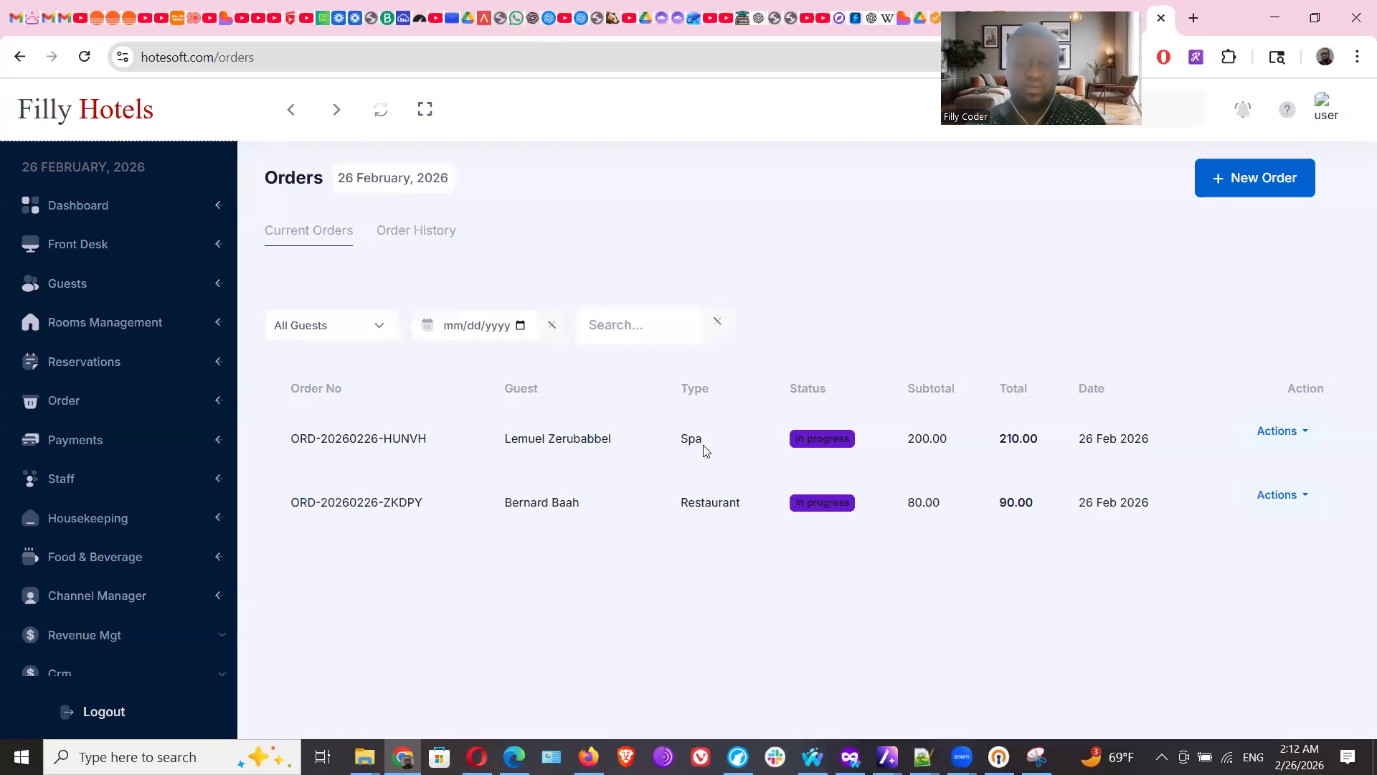
{"action": "left_click", "coordinate": [382, 332]}
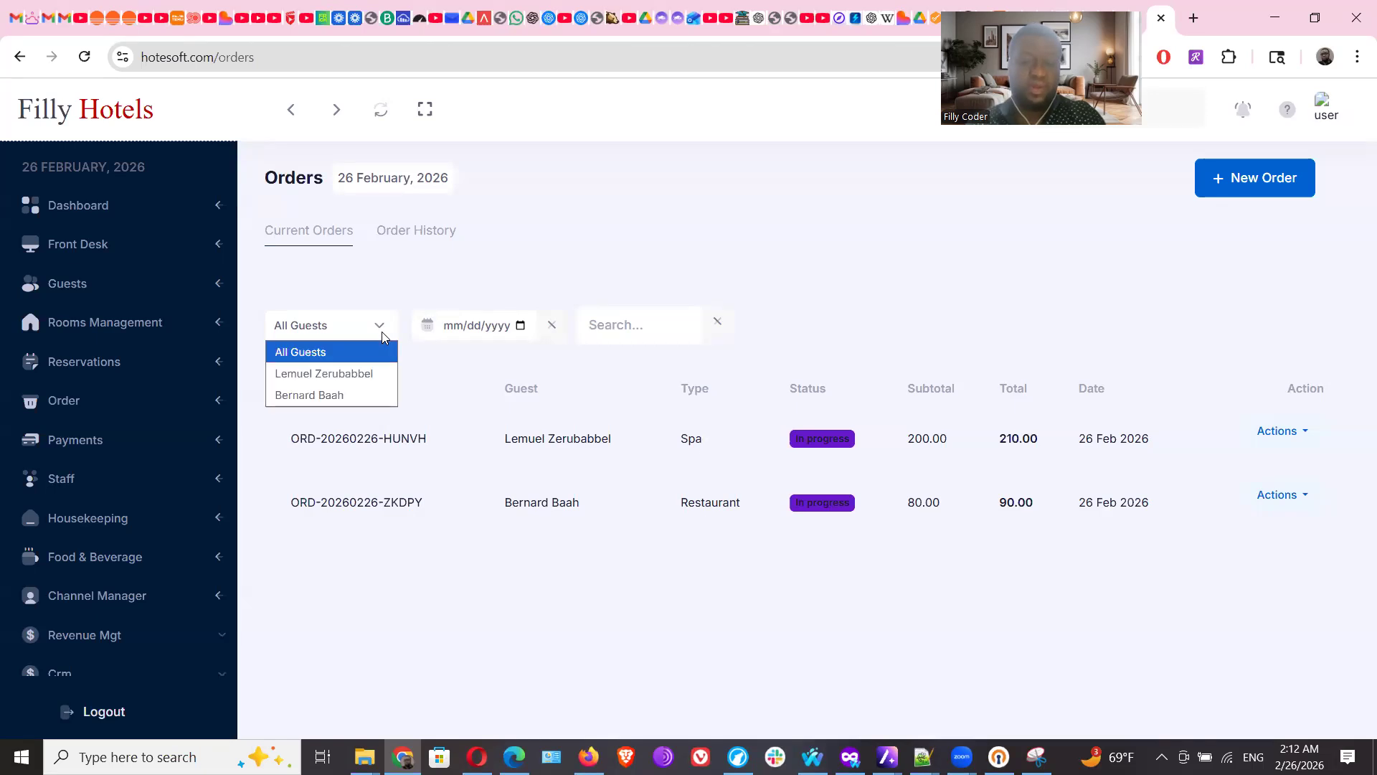
{"action": "left_click", "coordinate": [363, 372]}
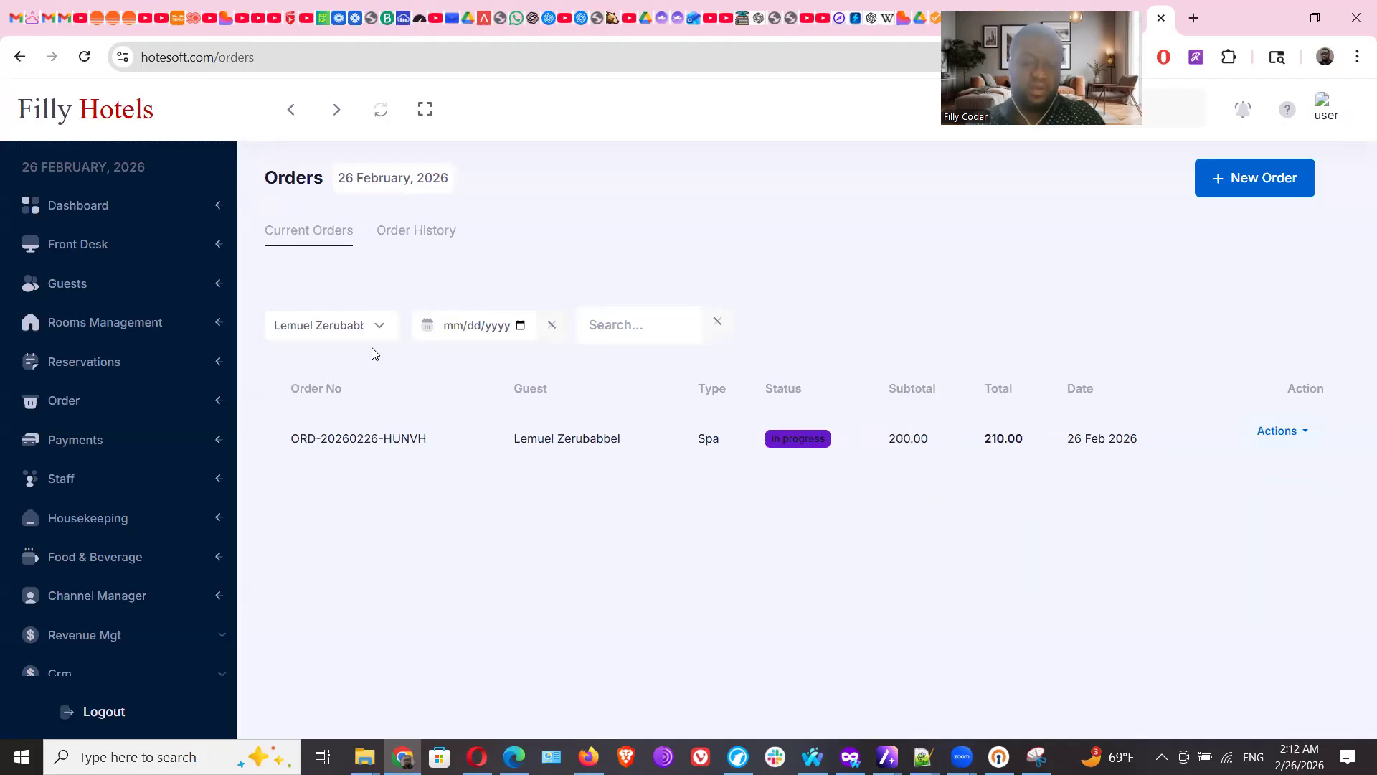
{"action": "left_click", "coordinate": [376, 327]}
{"action": "left_click", "coordinate": [363, 393]}
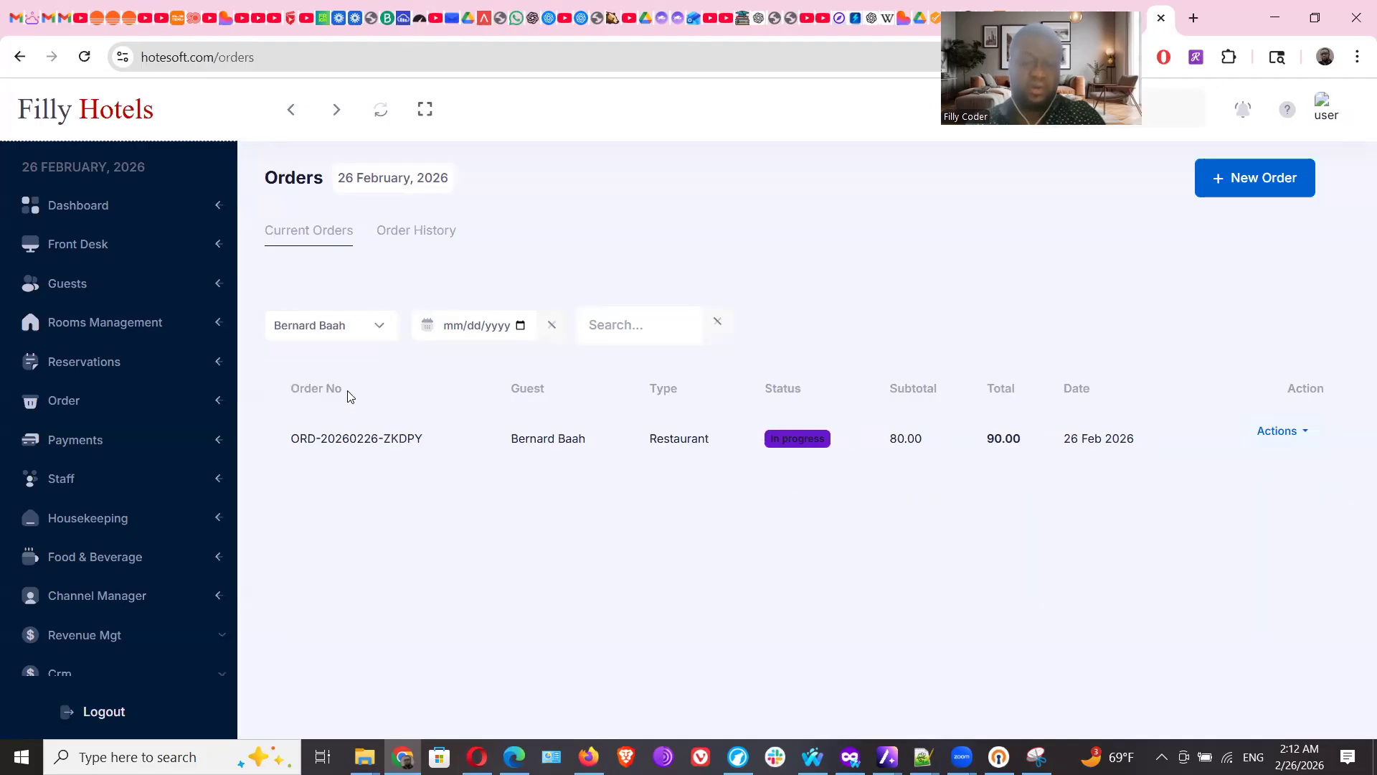
Filter orders to 25 February 2026, clear the search box, and go to Payments
{"action": "left_click", "coordinate": [461, 331]}
{"action": "left_click", "coordinate": [521, 326]}
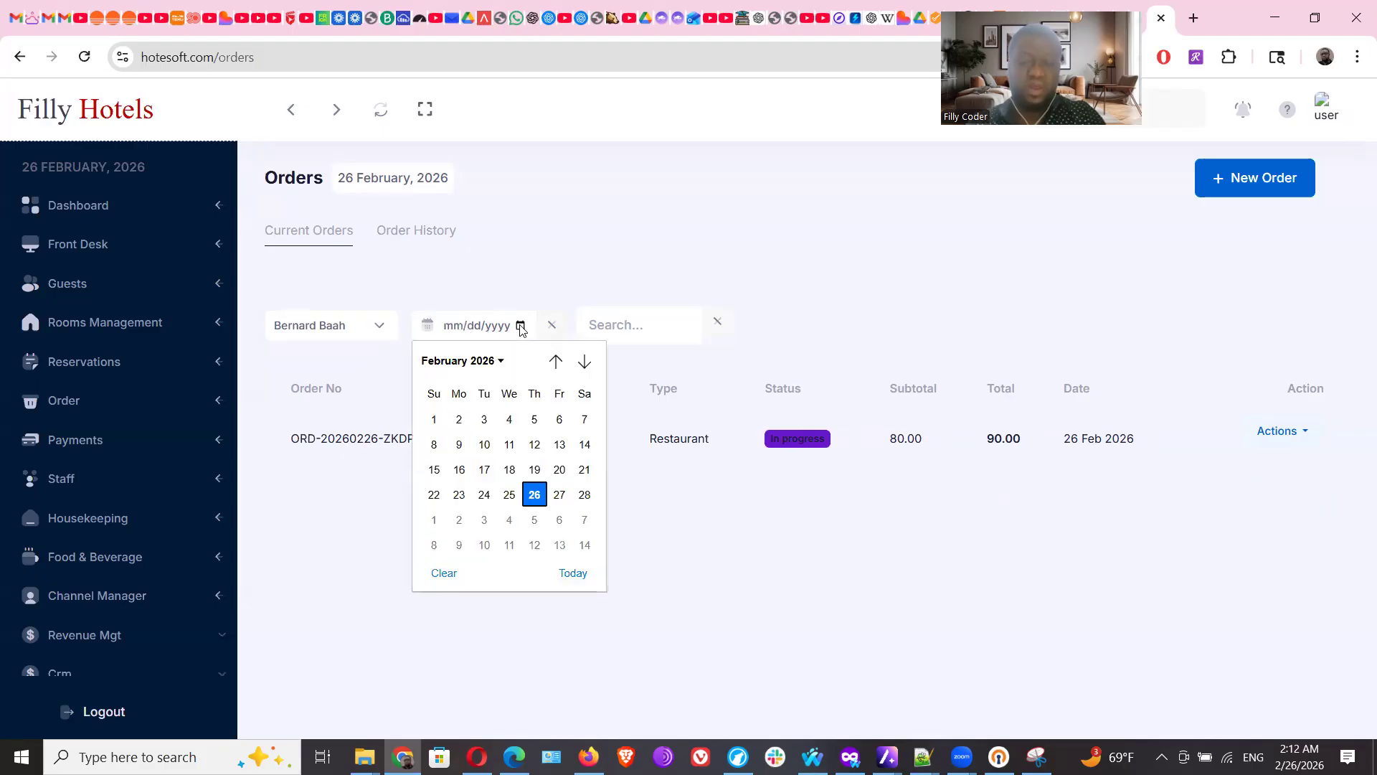
{"action": "left_click", "coordinate": [510, 497]}
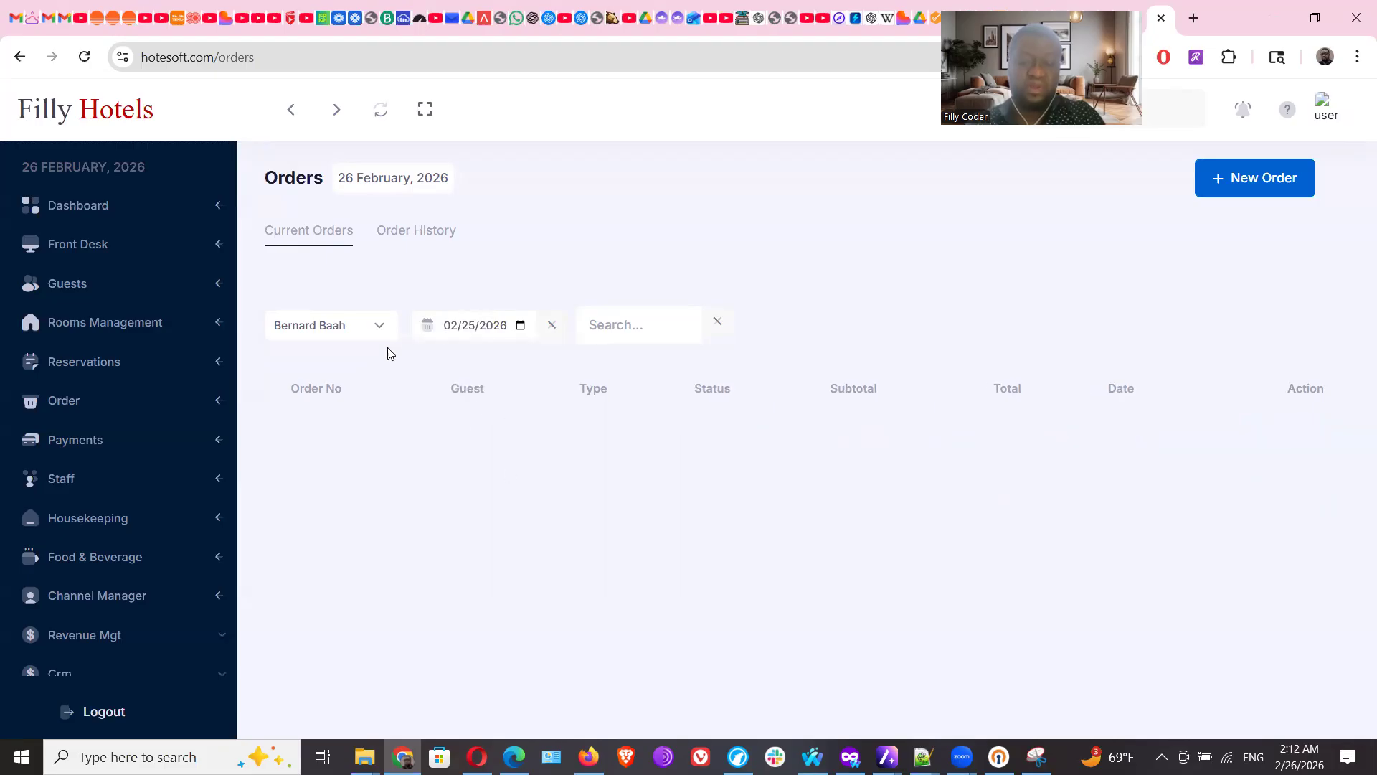
{"action": "left_click", "coordinate": [641, 318]}
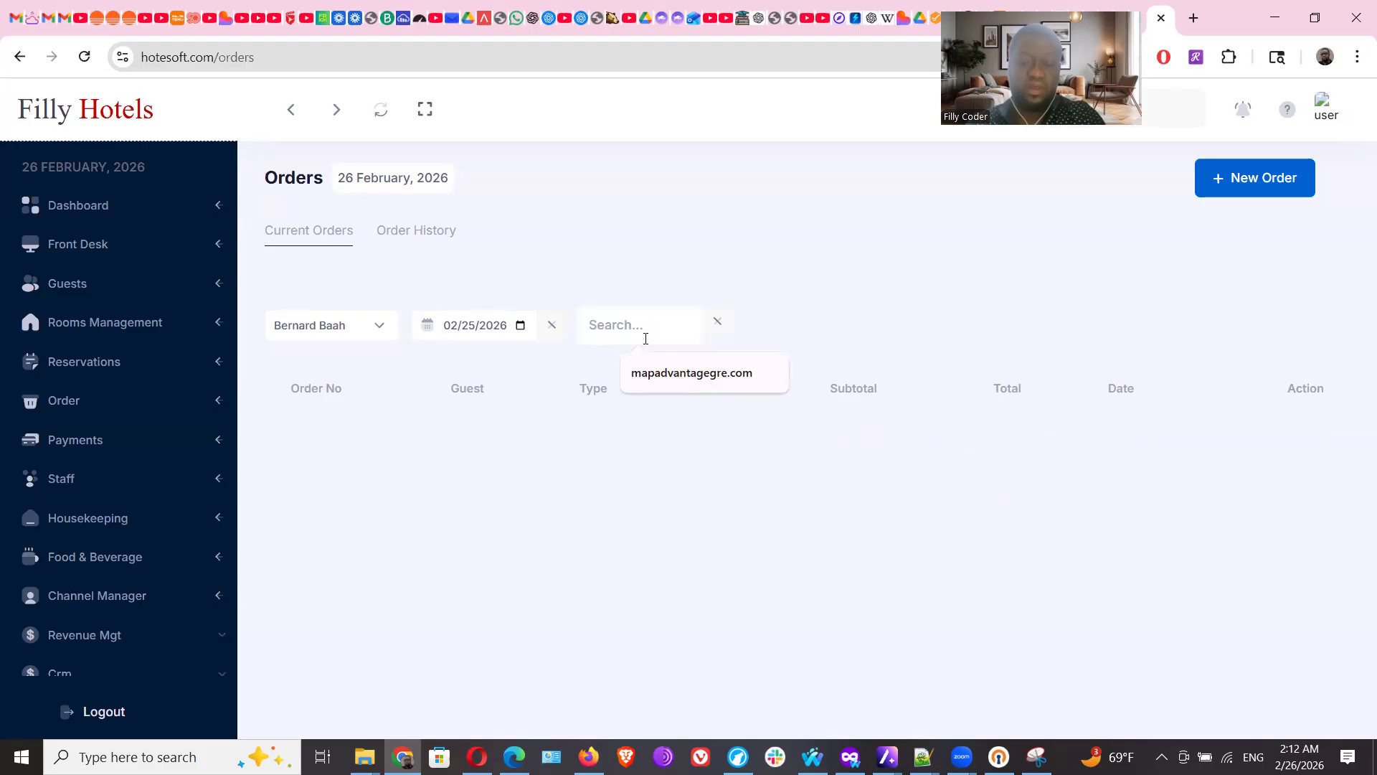
{"action": "left_click", "coordinate": [658, 374]}
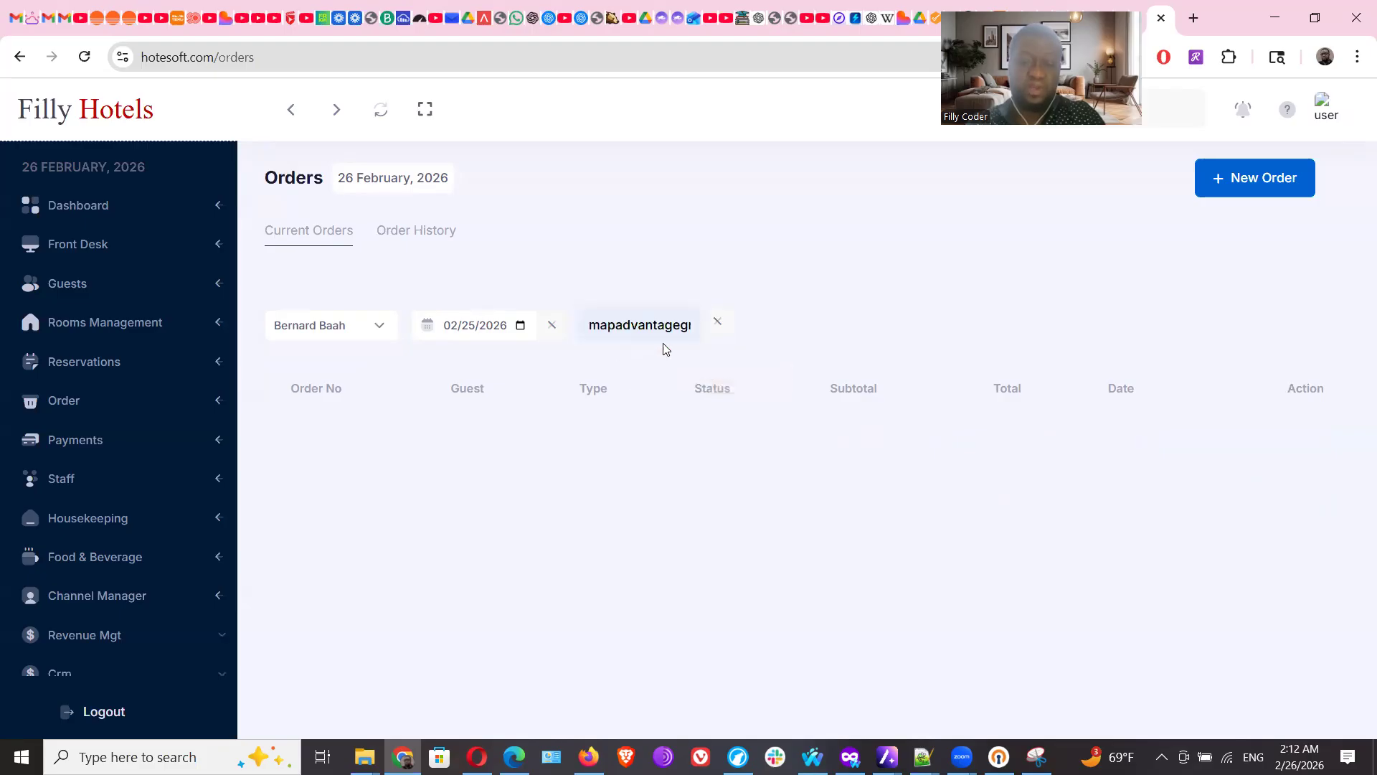
{"action": "left_click_drag", "start_coordinate": [591, 327], "coordinate": [720, 324]}
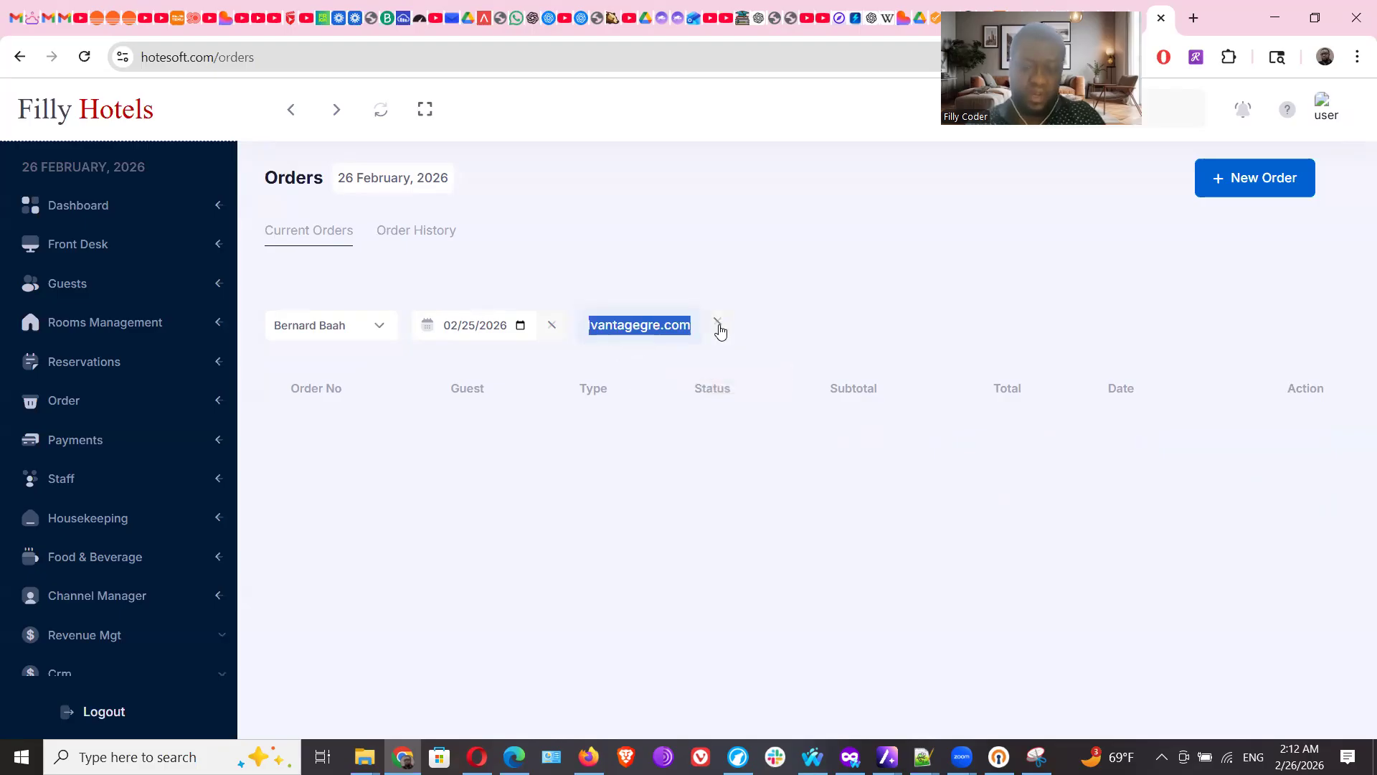
{"action": "key", "text": "BackSpace"}
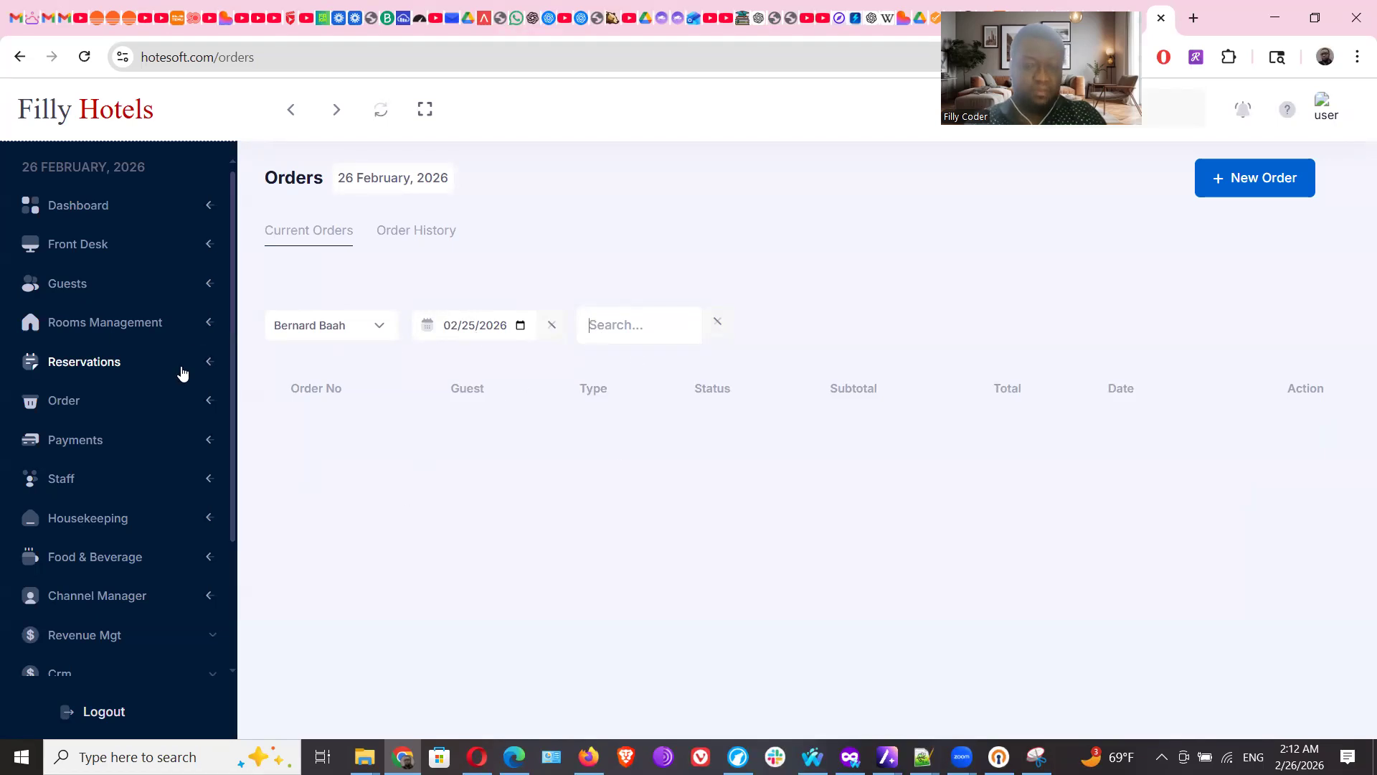
{"action": "left_click", "coordinate": [72, 442]}
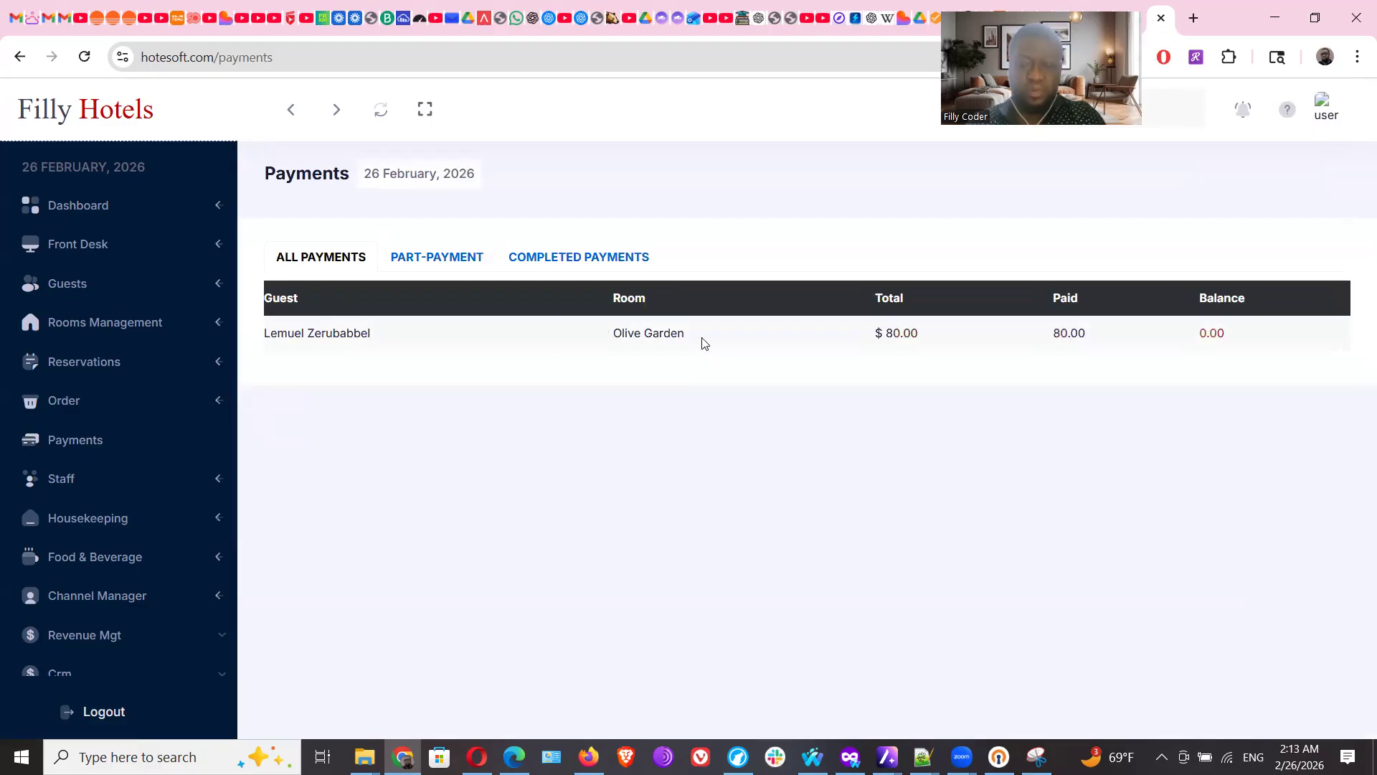
Switch to Completed Payments and view the $80.00 Olive Garden payment's booking invoice
{"action": "left_click", "coordinate": [440, 260]}
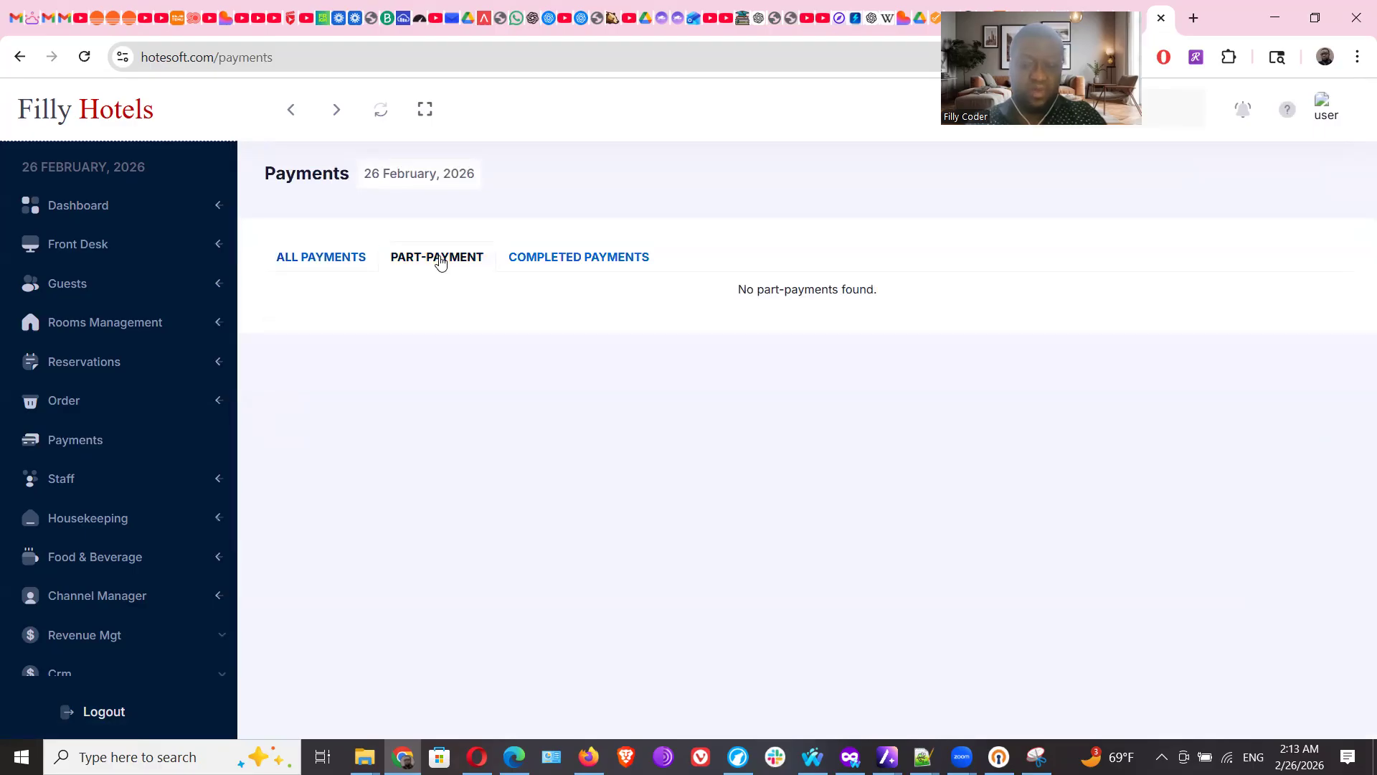
{"action": "left_click", "coordinate": [592, 260]}
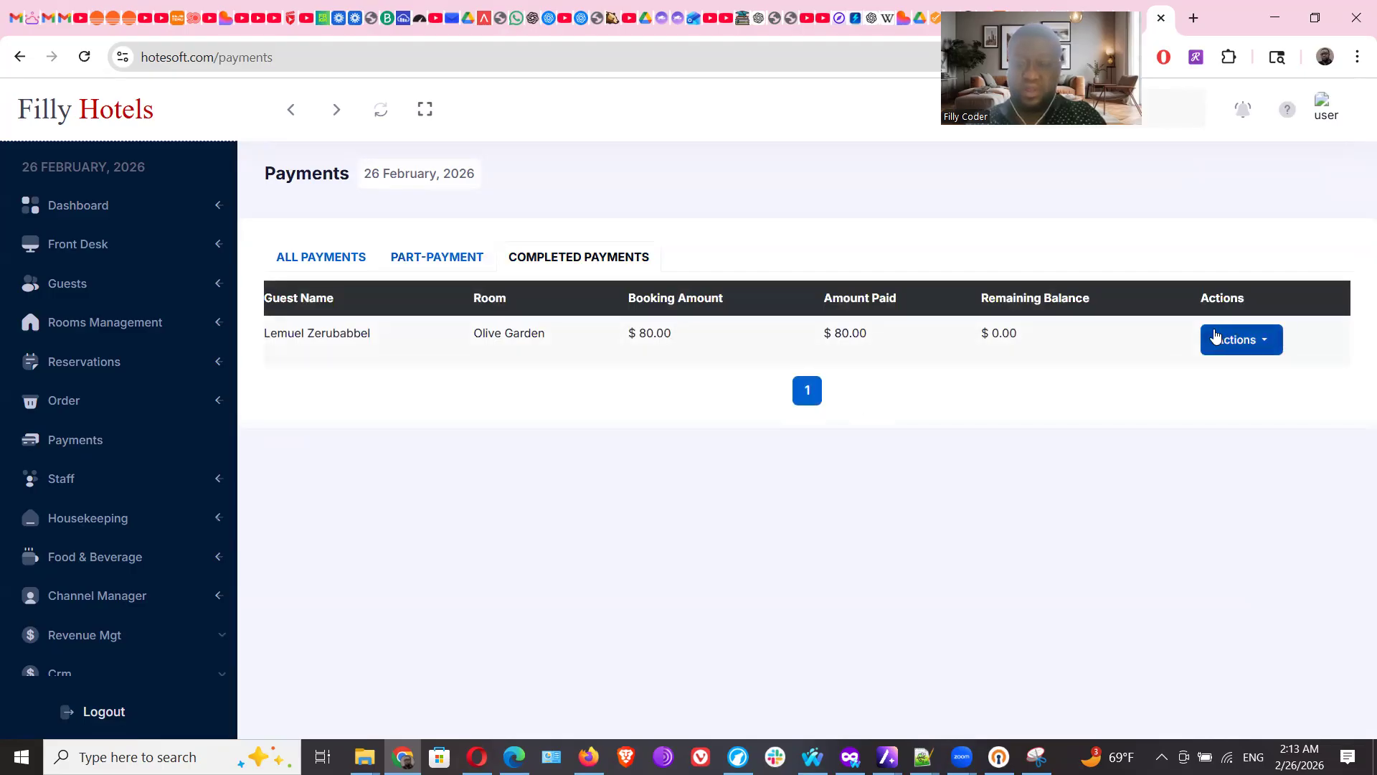
{"action": "left_click", "coordinate": [1264, 344]}
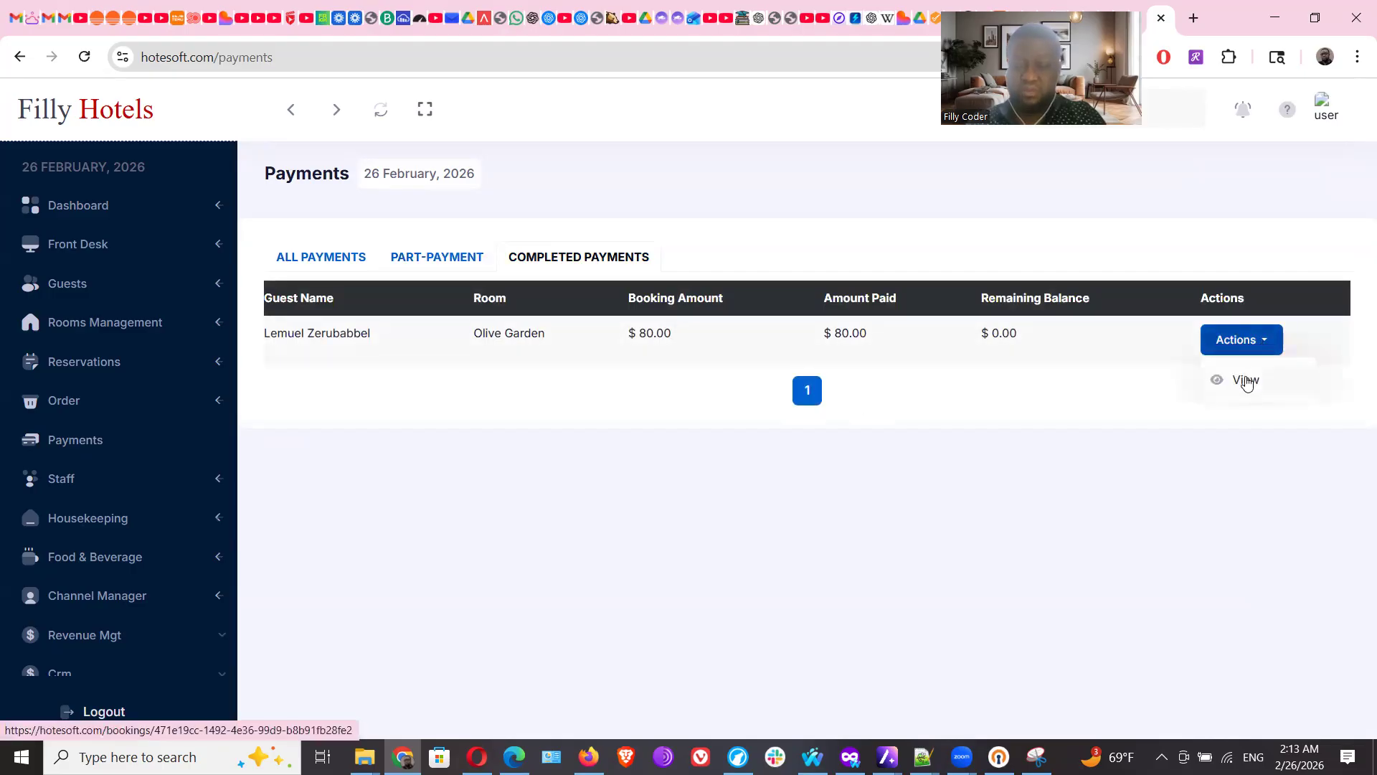
{"action": "left_click", "coordinate": [1246, 380]}
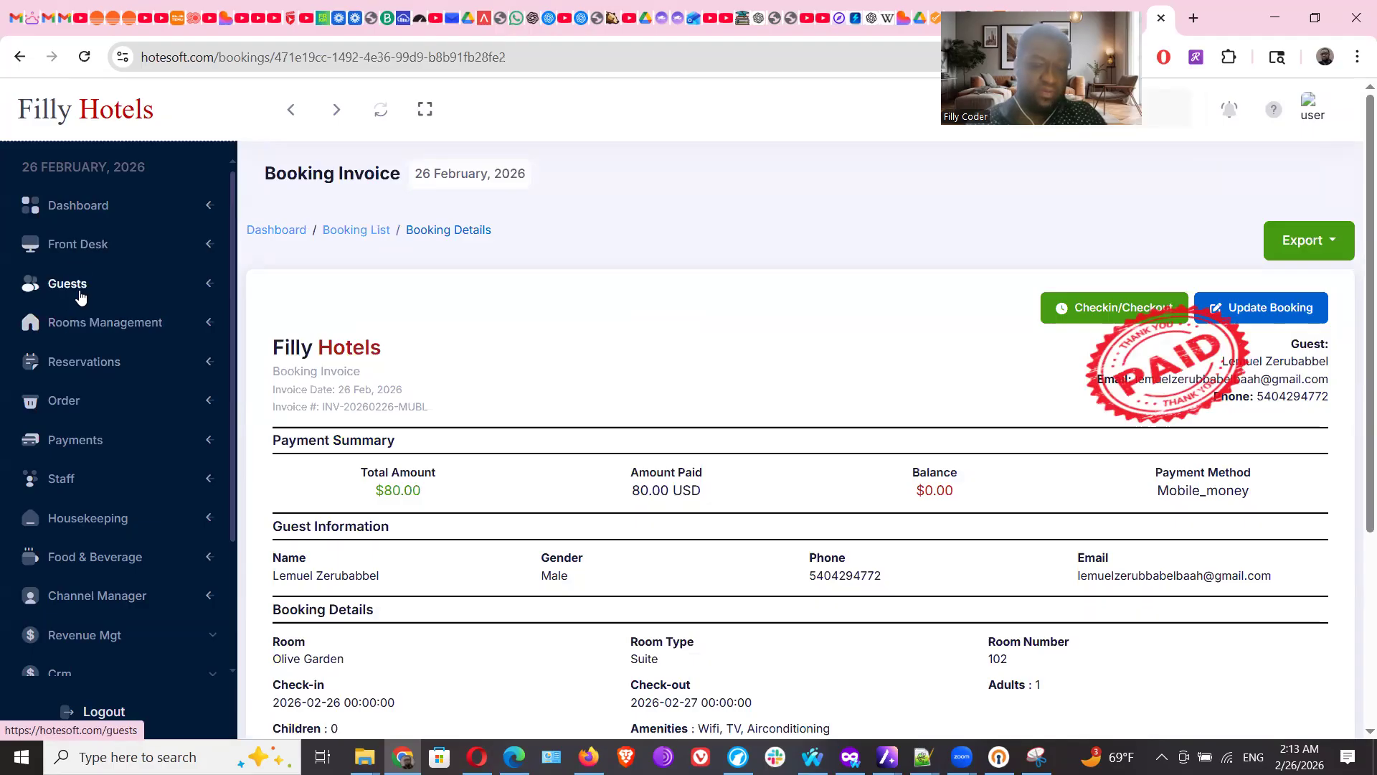
Start recording a payment for the $1,120.00 booking from the reservations list
{"action": "left_click", "coordinate": [74, 362]}
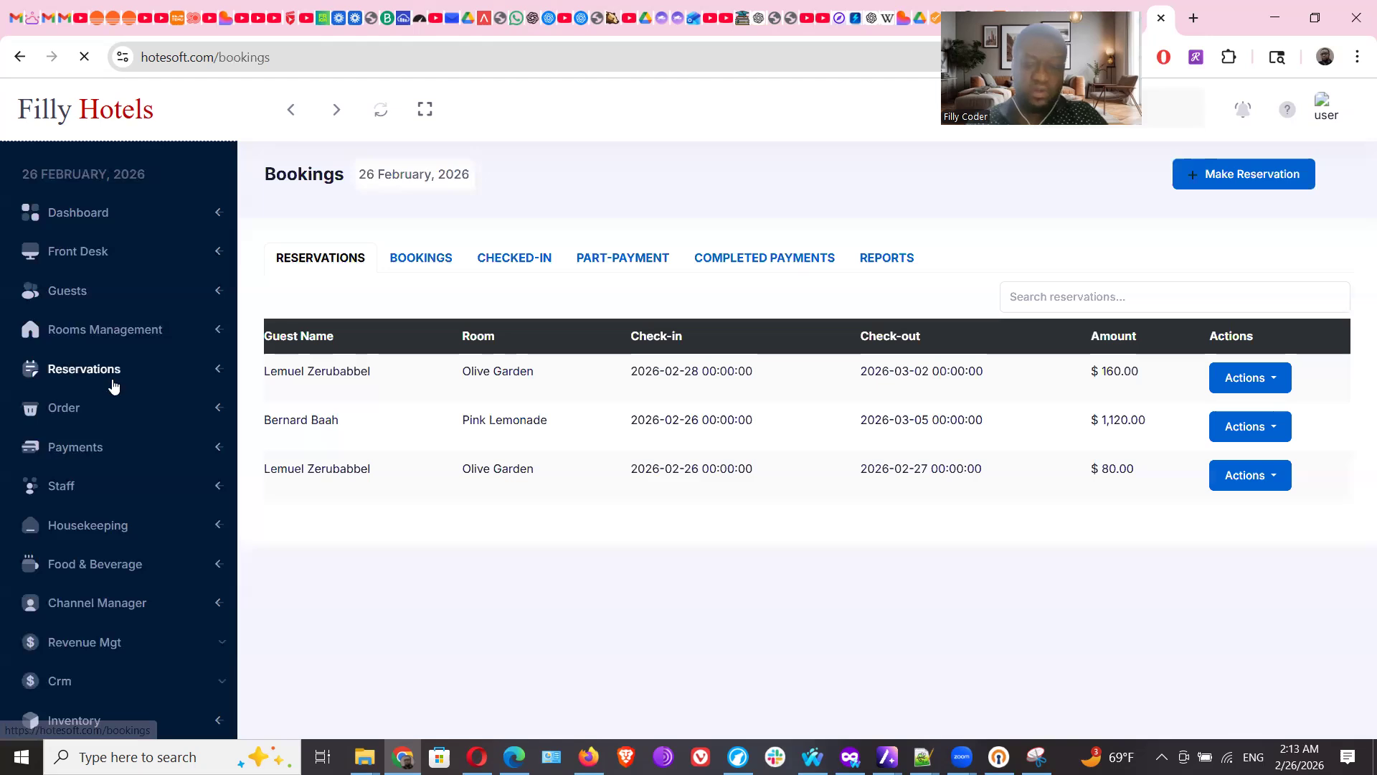
{"action": "left_click", "coordinate": [1269, 428]}
{"action": "left_click", "coordinate": [1264, 466]}
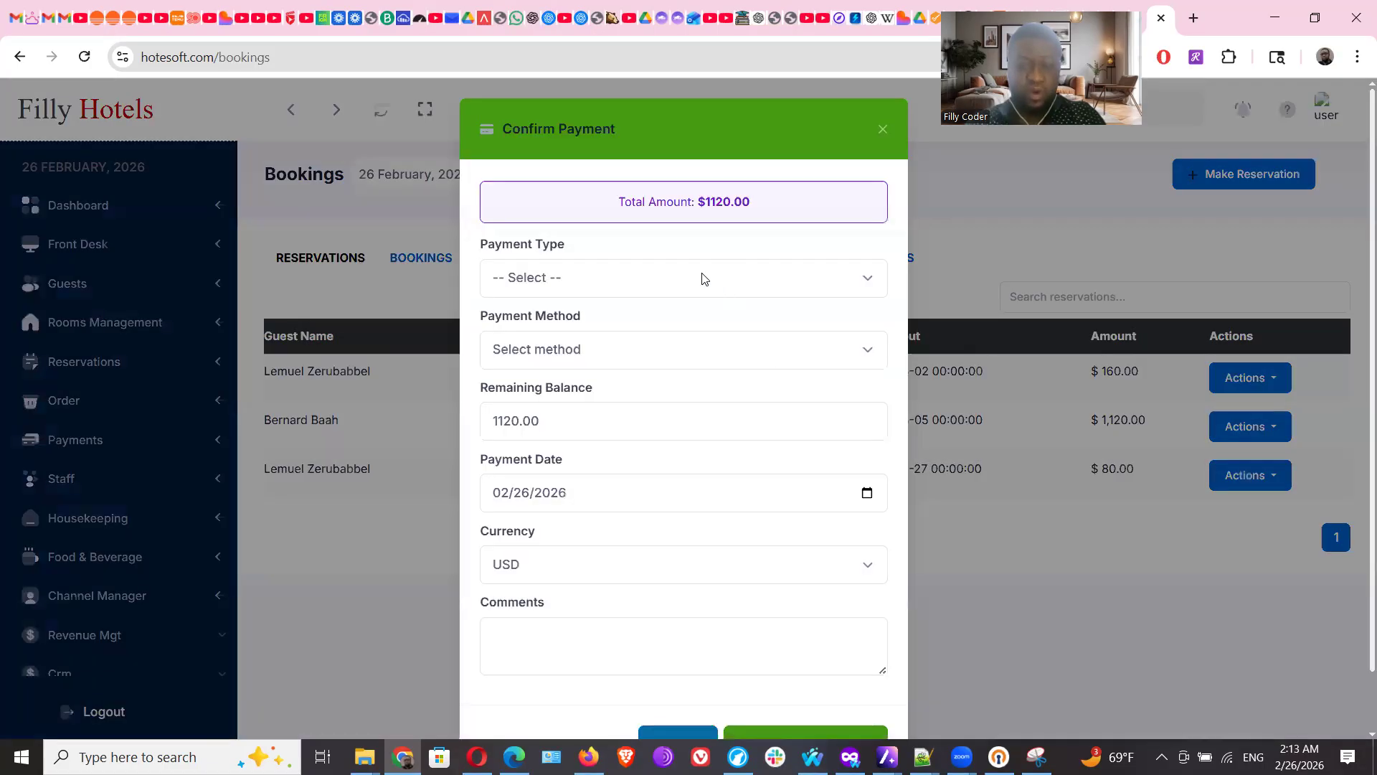
Choose partial payment and enter 500.00 as the amount paid
{"action": "left_click", "coordinate": [672, 278]}
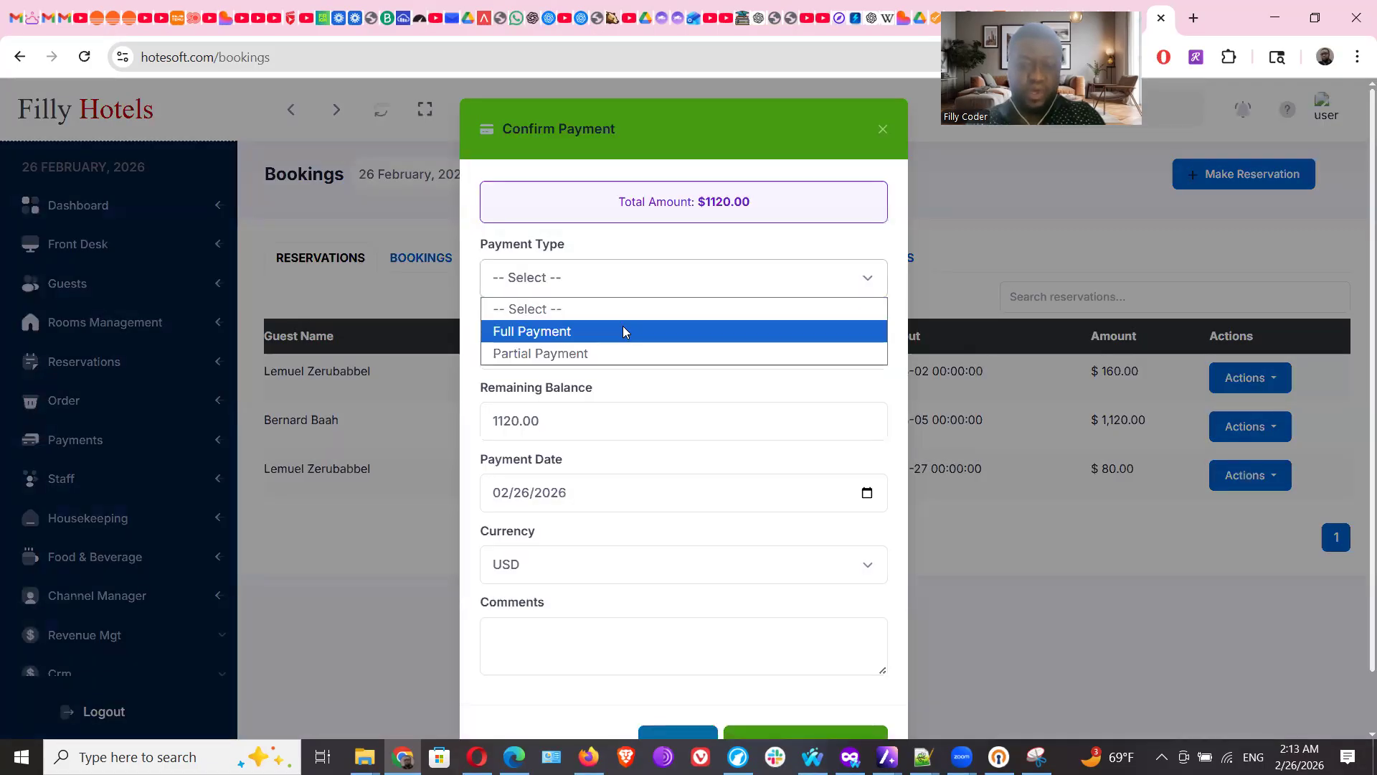
{"action": "left_click", "coordinate": [661, 251]}
{"action": "left_click", "coordinate": [633, 285]}
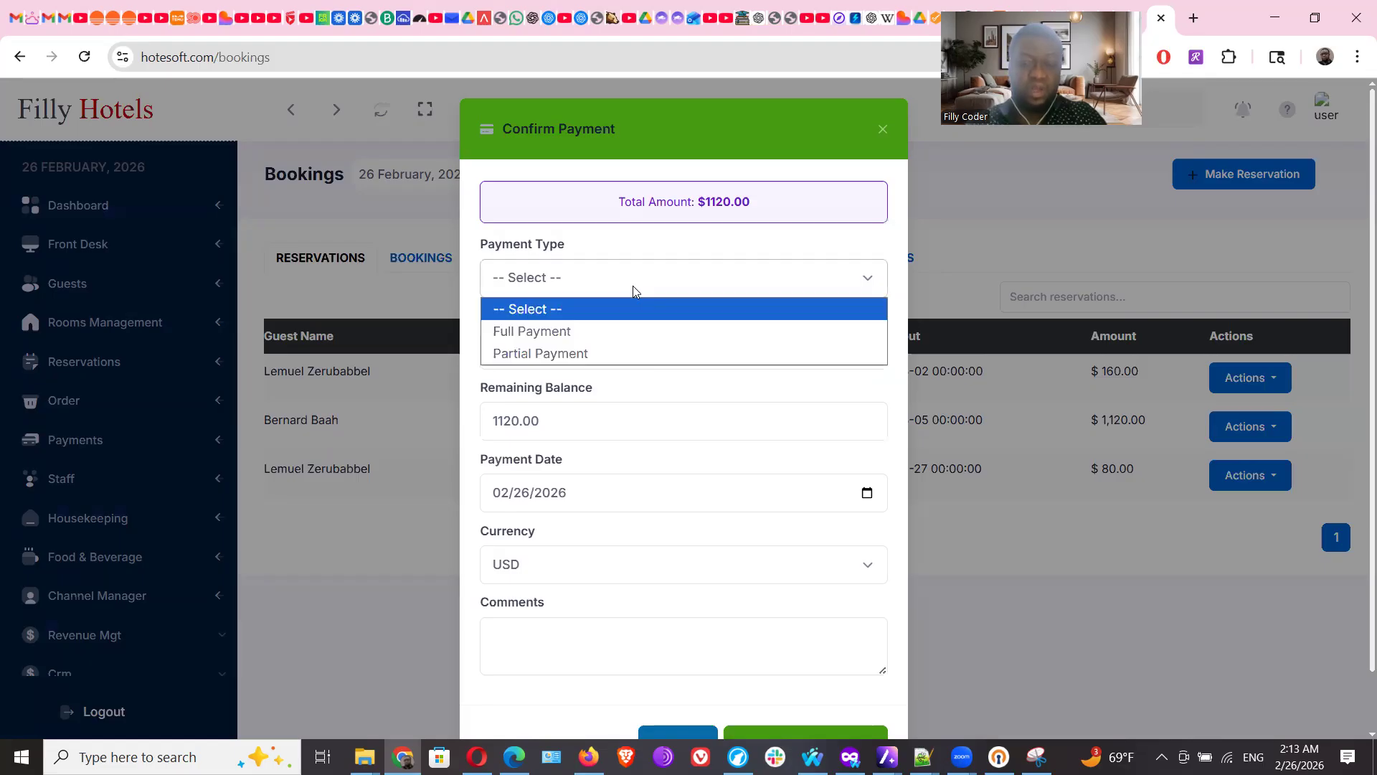
{"action": "left_click", "coordinate": [589, 355]}
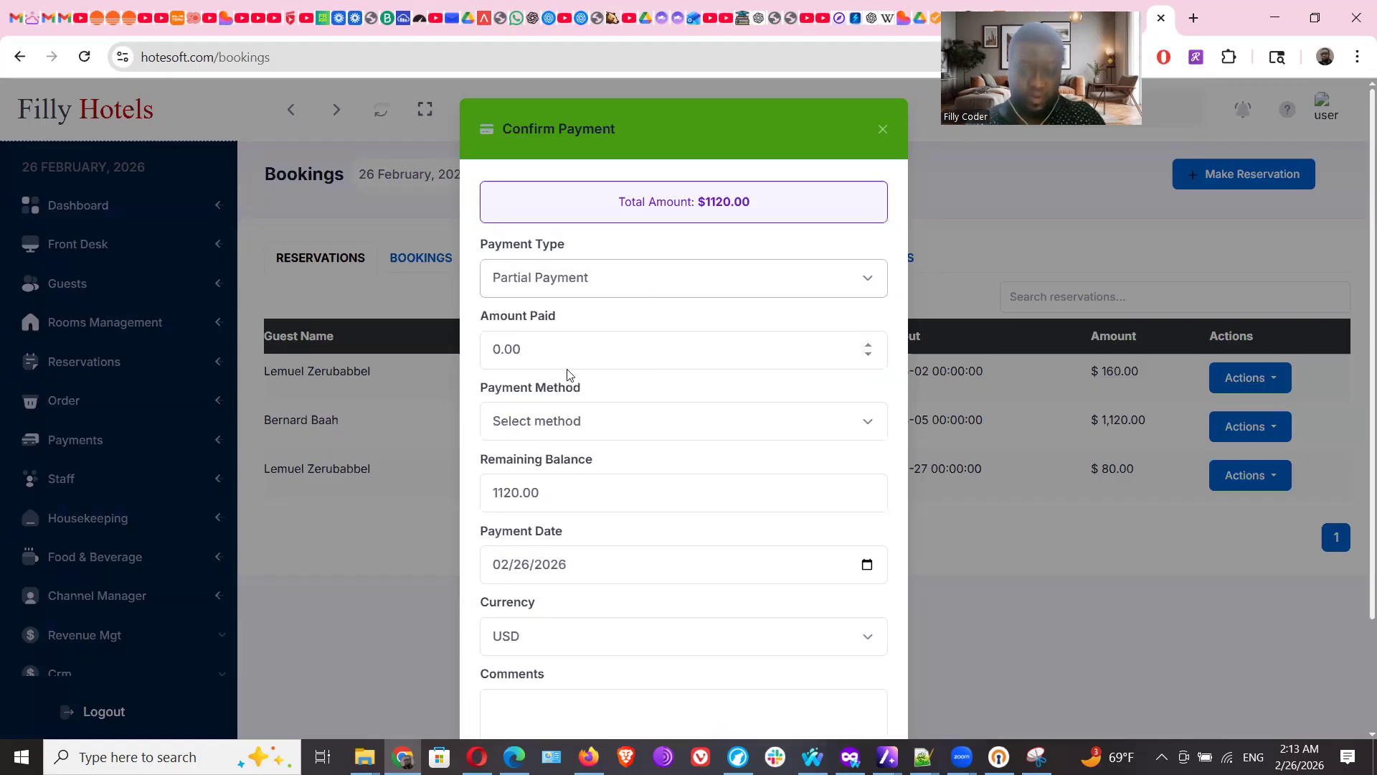
{"action": "left_click_drag", "start_coordinate": [569, 357], "coordinate": [473, 366]}
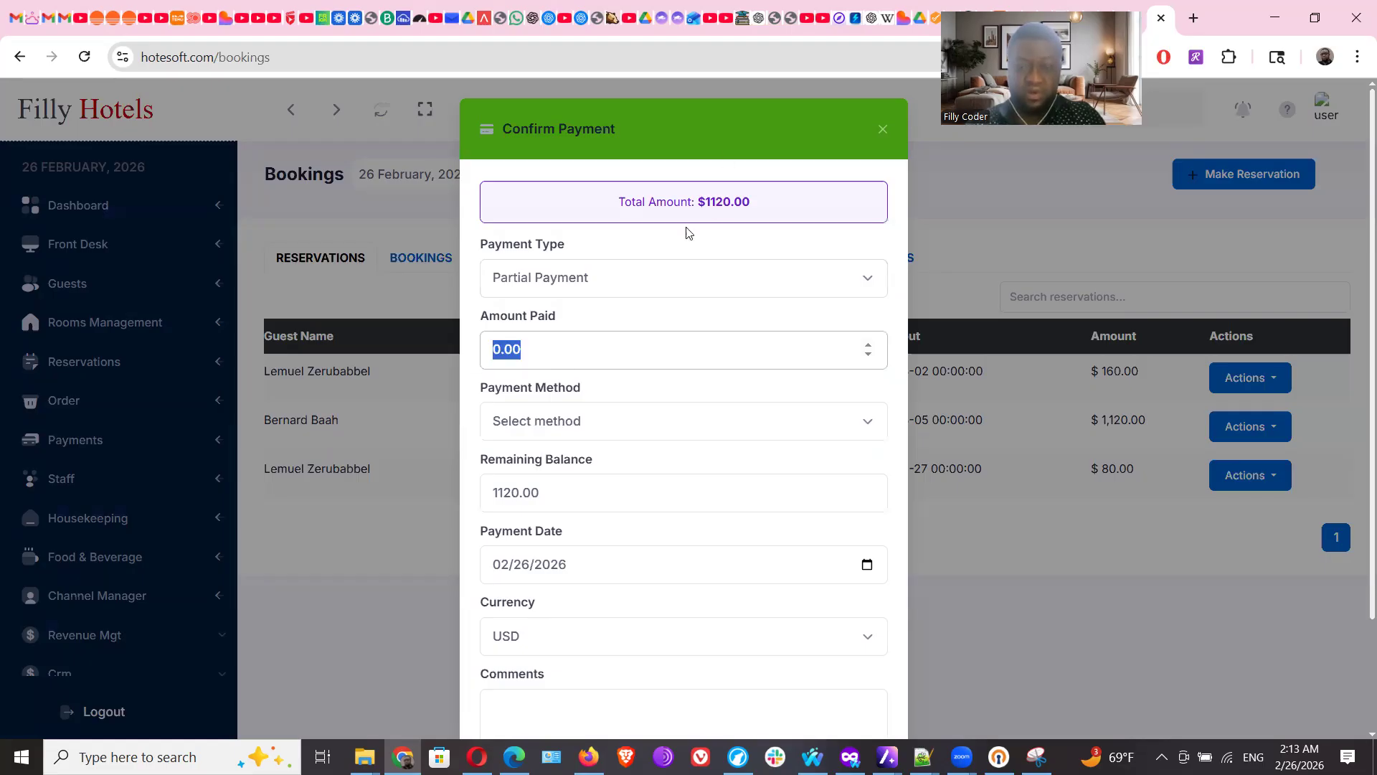
{"action": "type", "text": "5.00"}
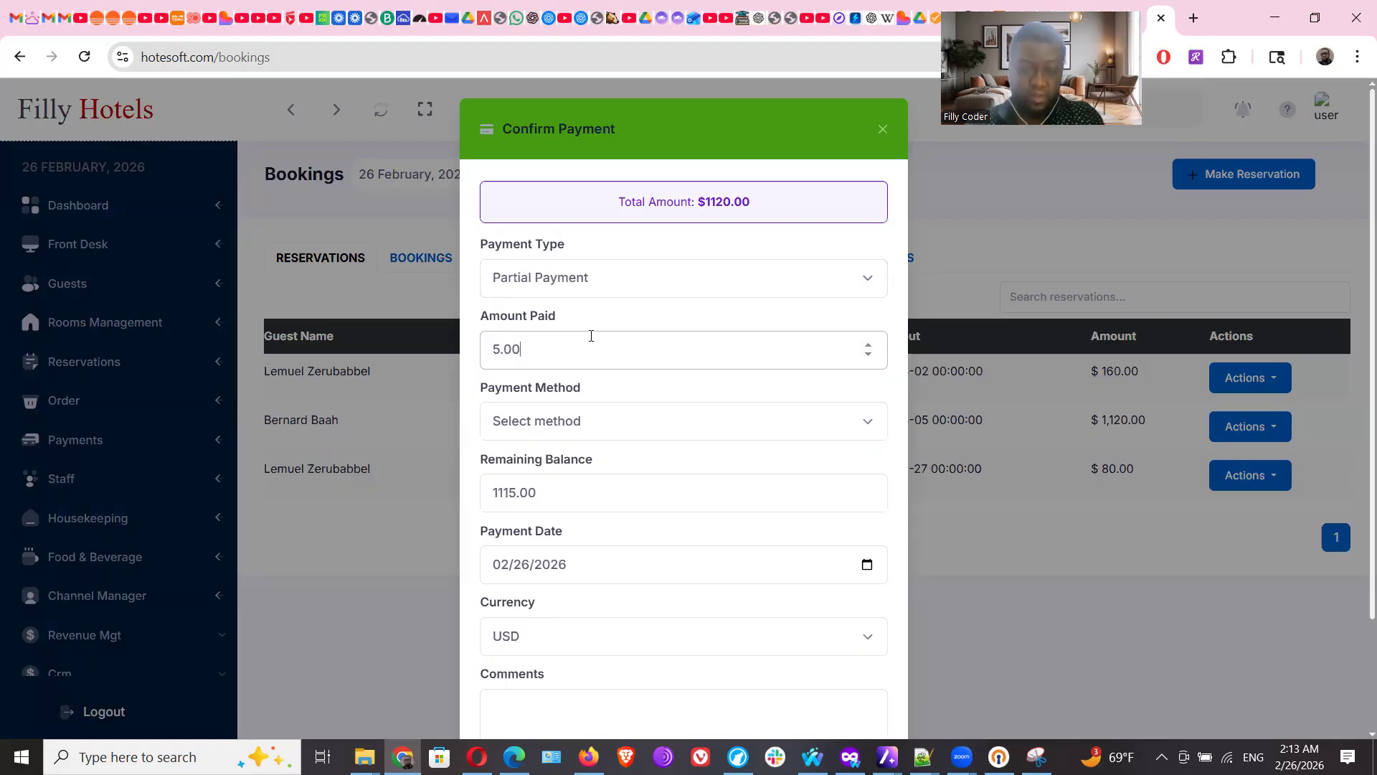
{"action": "key", "text": "Left"}
{"action": "type", "text": "00"}
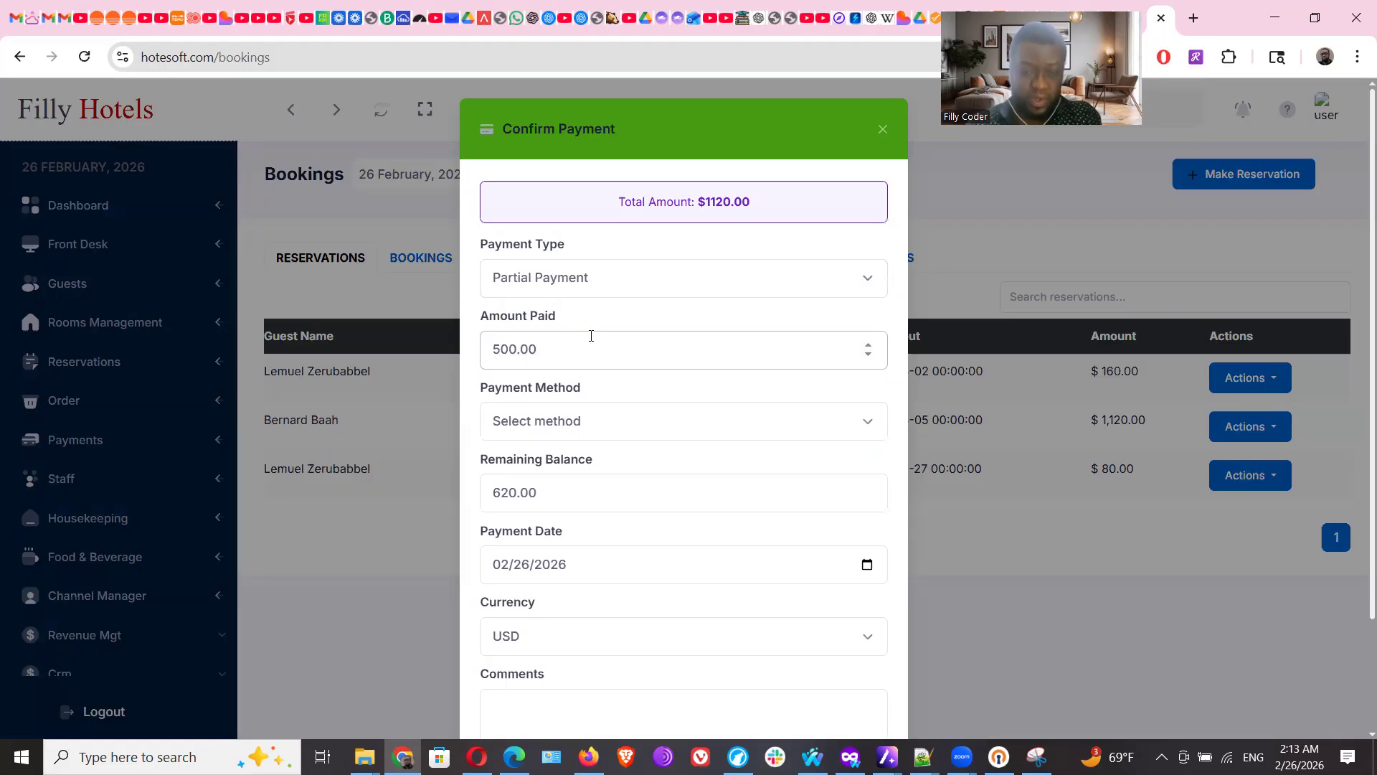
{"action": "left_click", "coordinate": [578, 423]}
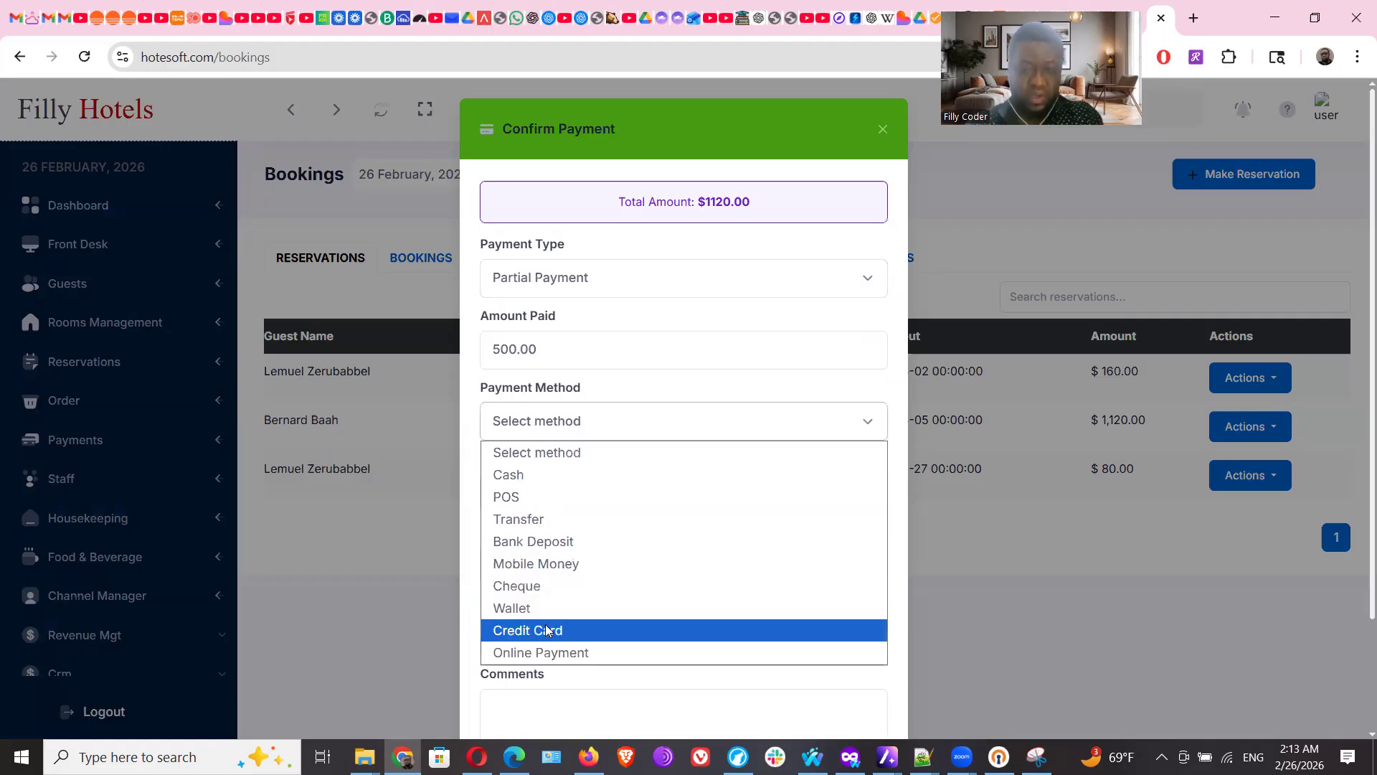
Set the payment method to Credit Card with Visa as the card type
{"action": "left_click", "coordinate": [548, 477]}
{"action": "left_click", "coordinate": [505, 487]}
{"action": "left_click", "coordinate": [570, 423]}
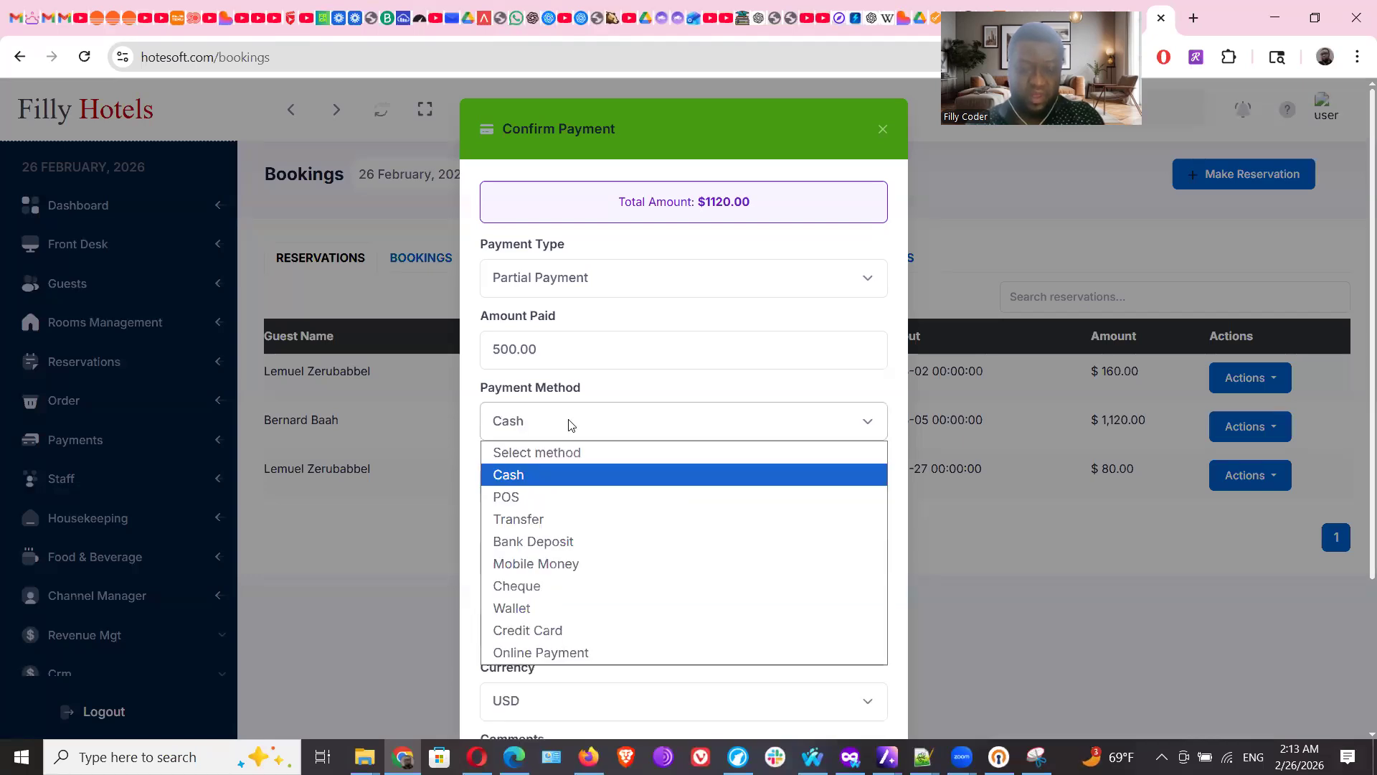
{"action": "left_click", "coordinate": [526, 631]}
{"action": "left_click", "coordinate": [546, 494]}
{"action": "left_click", "coordinate": [534, 538]}
Enter the card's last four digits, comment 'Guest paid $500 toward stay', and confirm payment
{"action": "left_click", "coordinate": [542, 548]}
{"action": "type", "text": "0142"}
{"action": "left_click", "coordinate": [524, 630]}
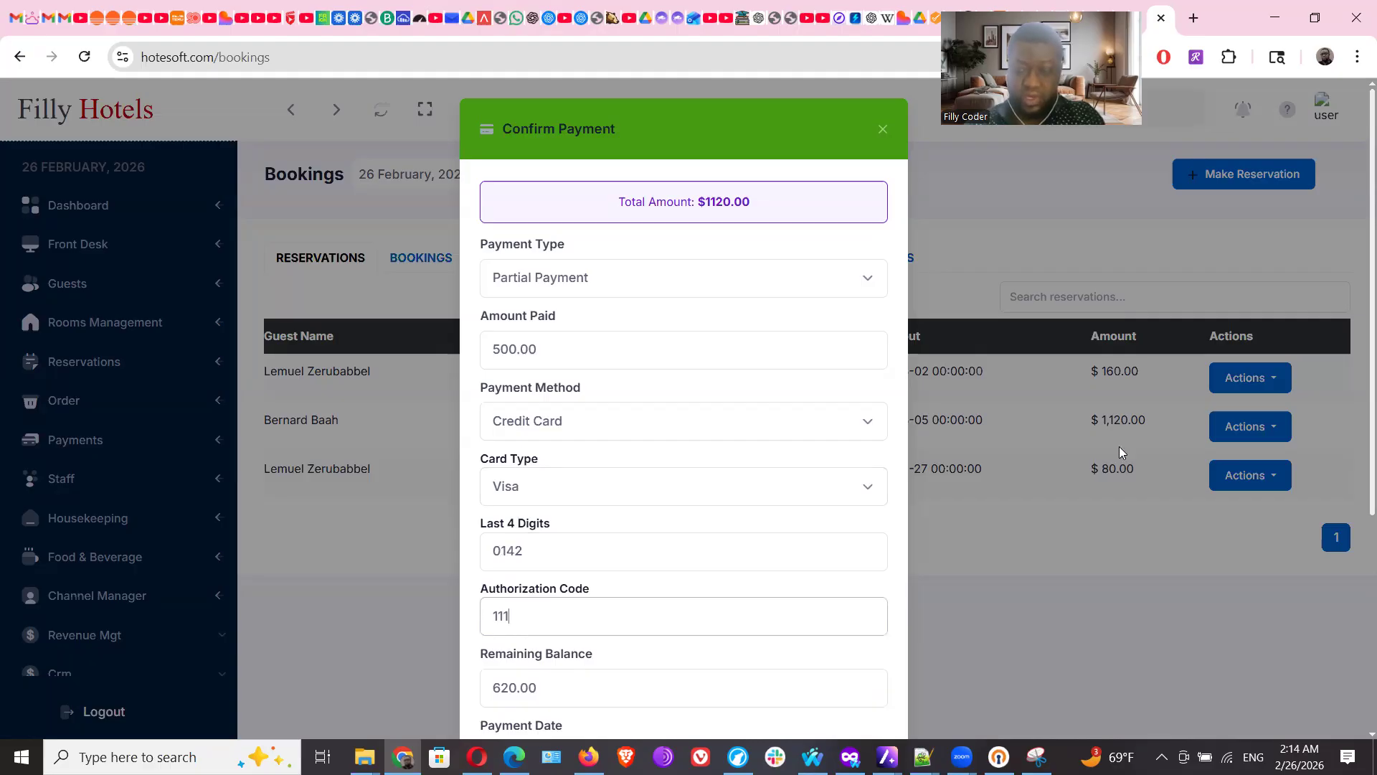
{"action": "scroll", "coordinate": [1356, 417], "scroll_direction": "down", "scroll_amount": 4}
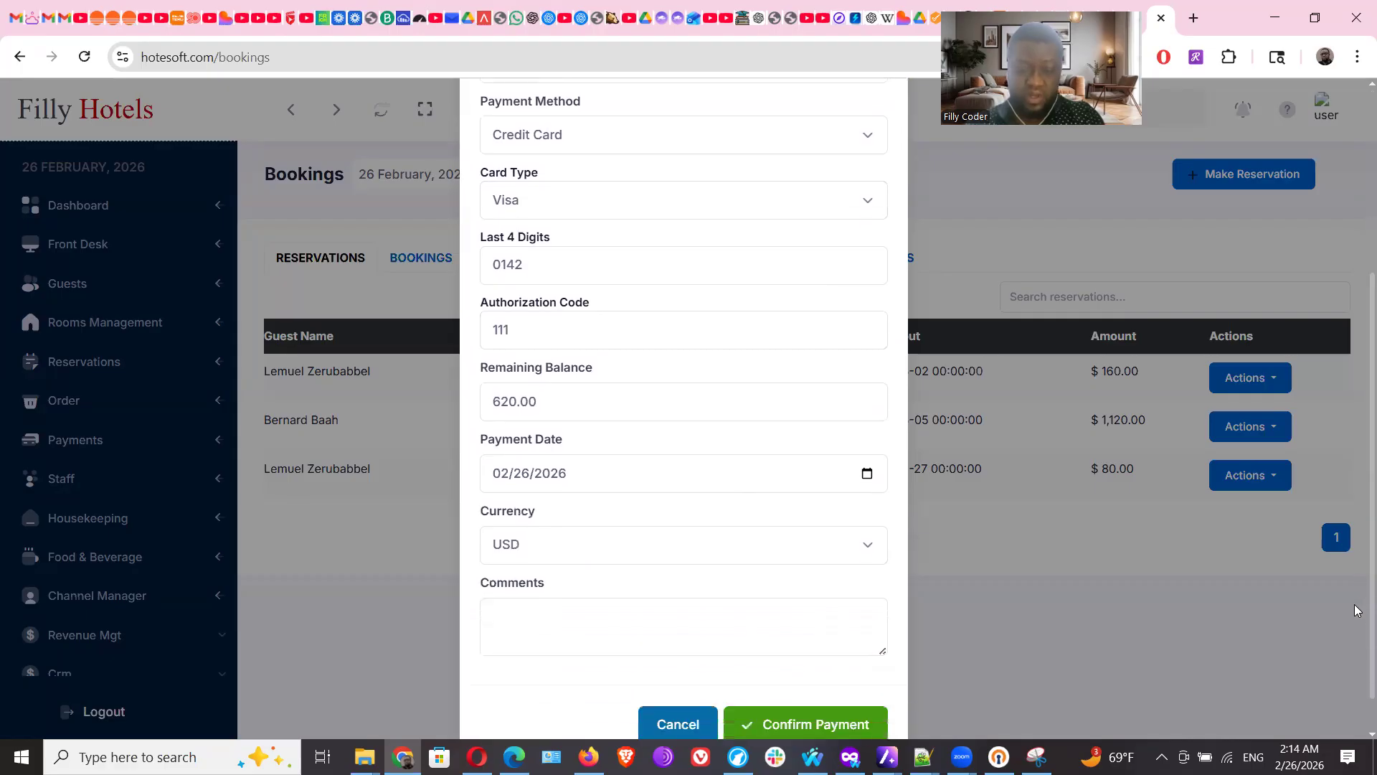
{"action": "scroll", "coordinate": [1356, 611], "scroll_direction": "down", "scroll_amount": 1}
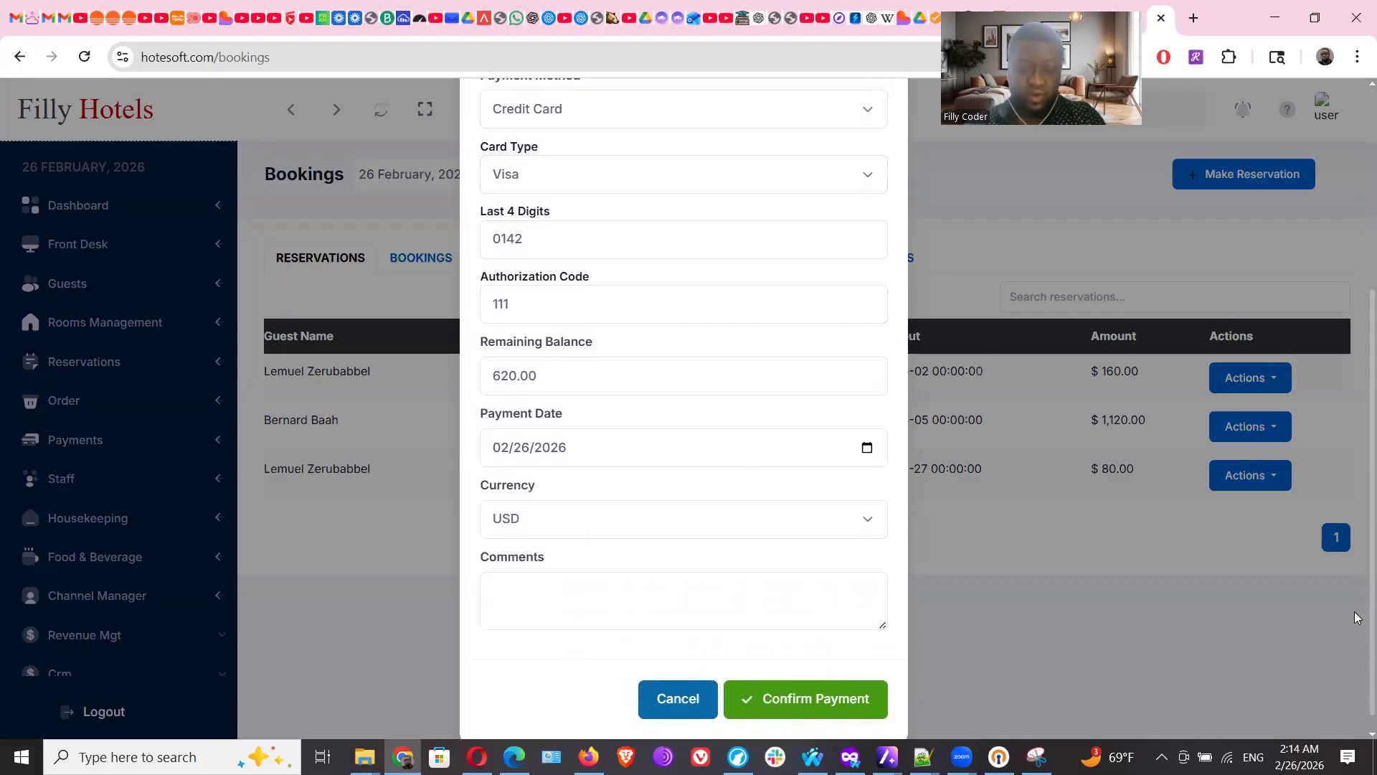
{"action": "left_click_drag", "start_coordinate": [1355, 615], "coordinate": [1355, 642]}
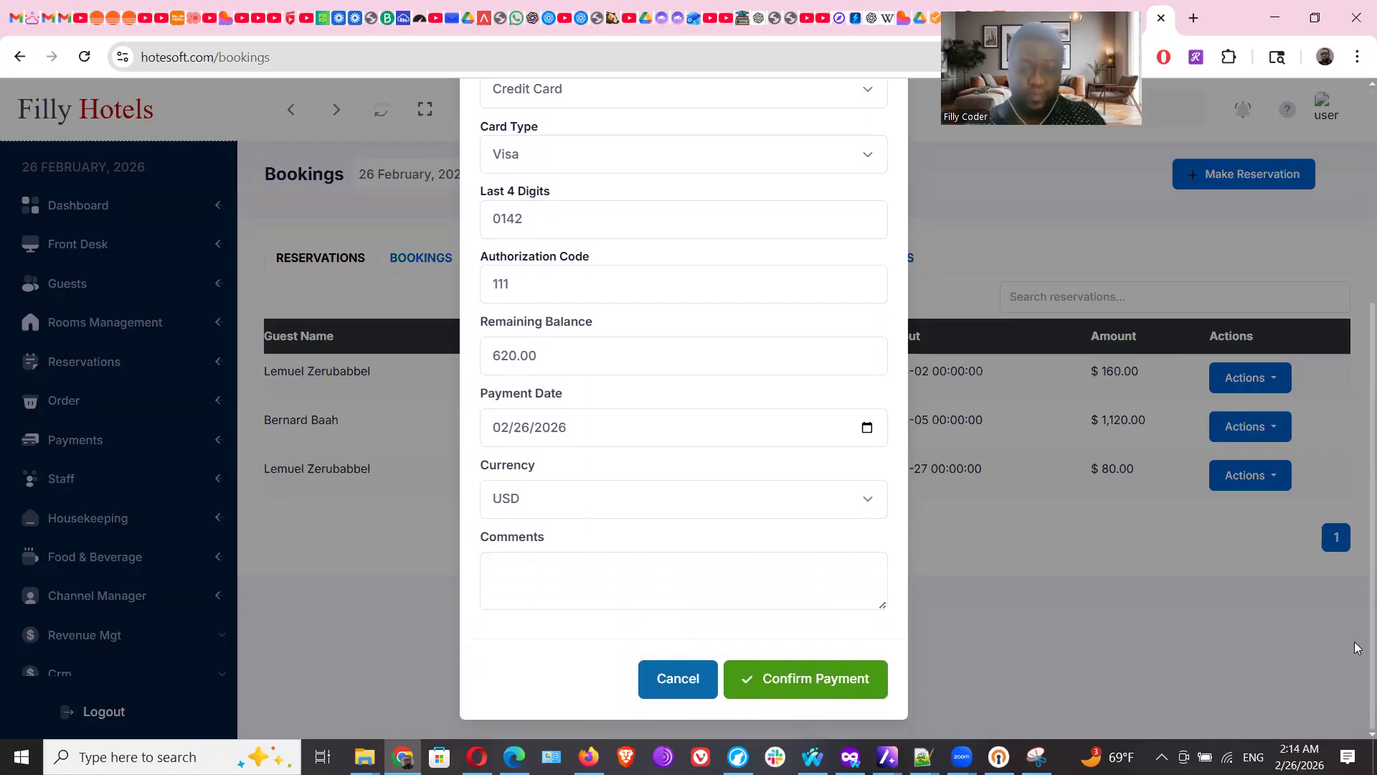
{"action": "left_click", "coordinate": [598, 573]}
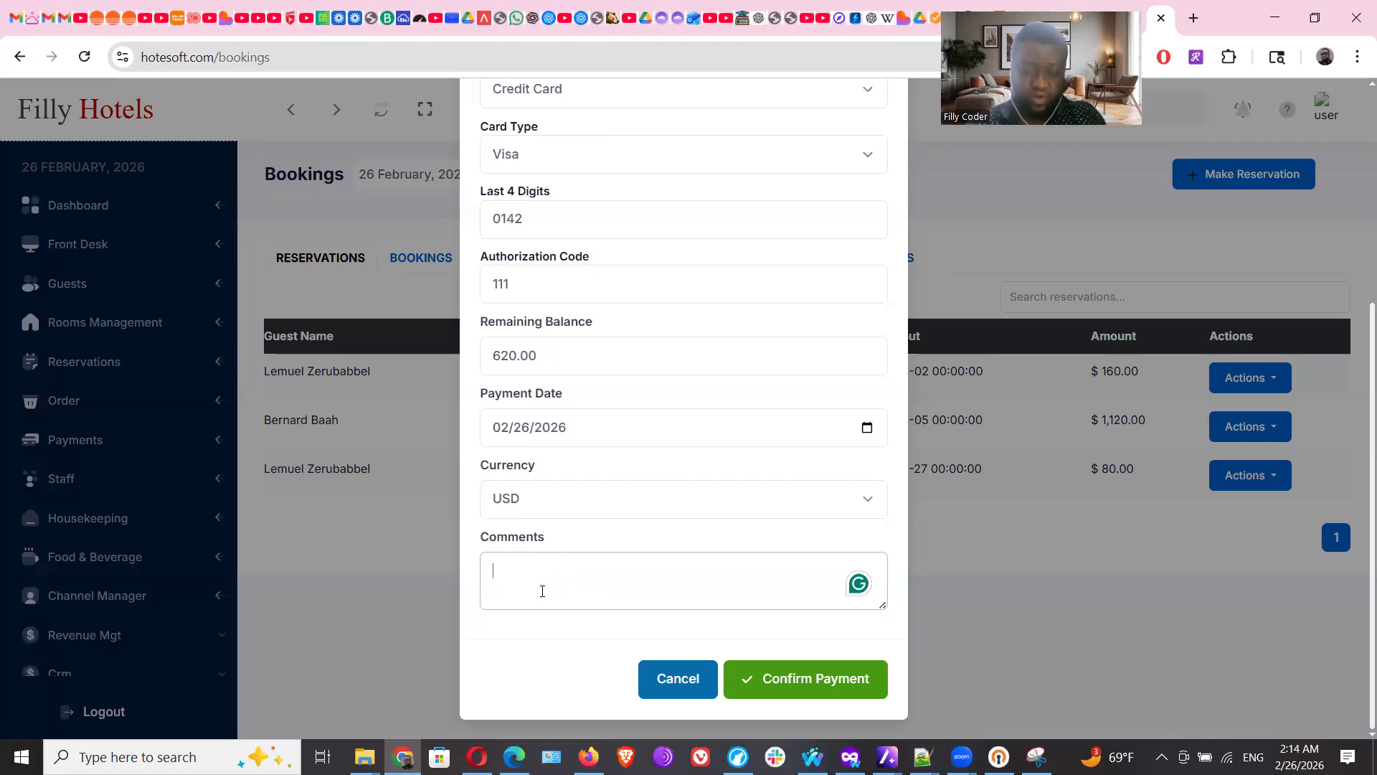
{"action": "type", "text": "Gu"}
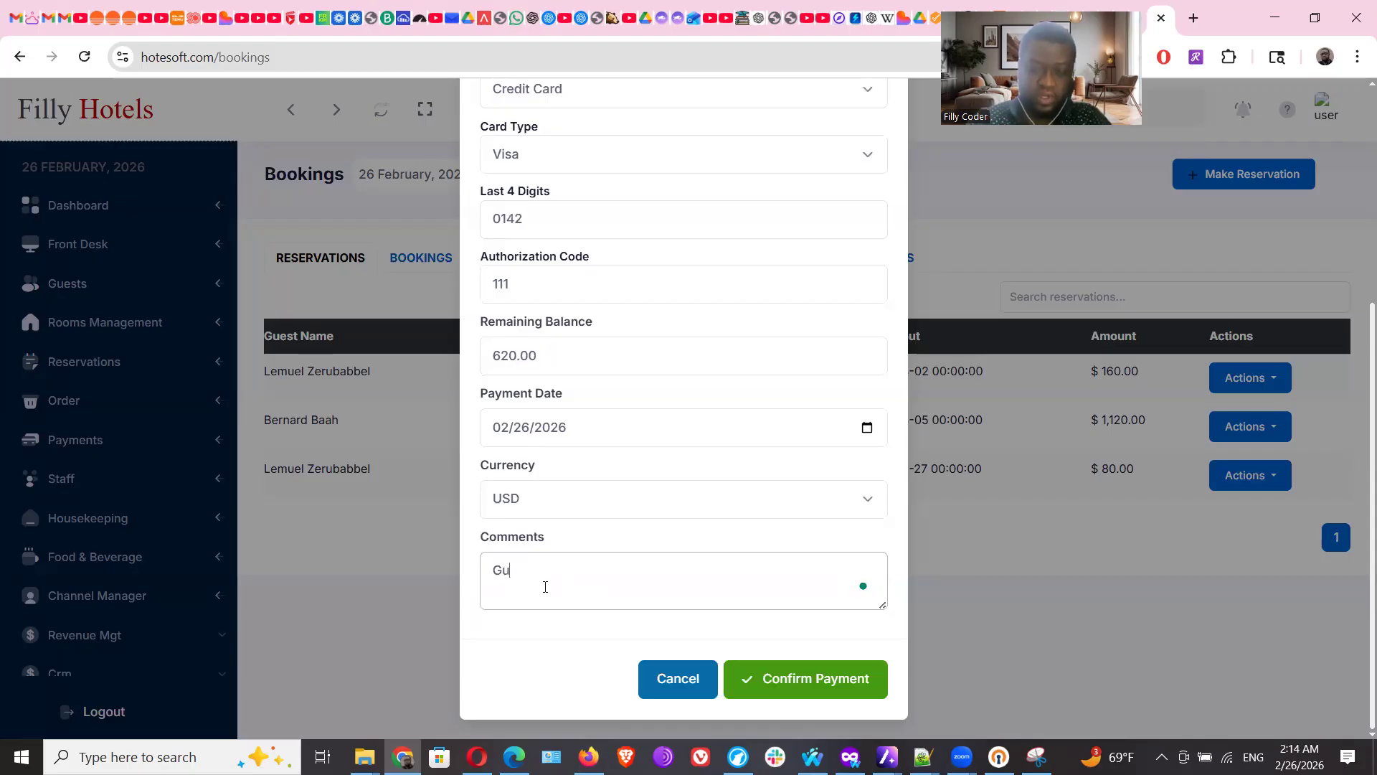
{"action": "type", "text": "est paid $50"}
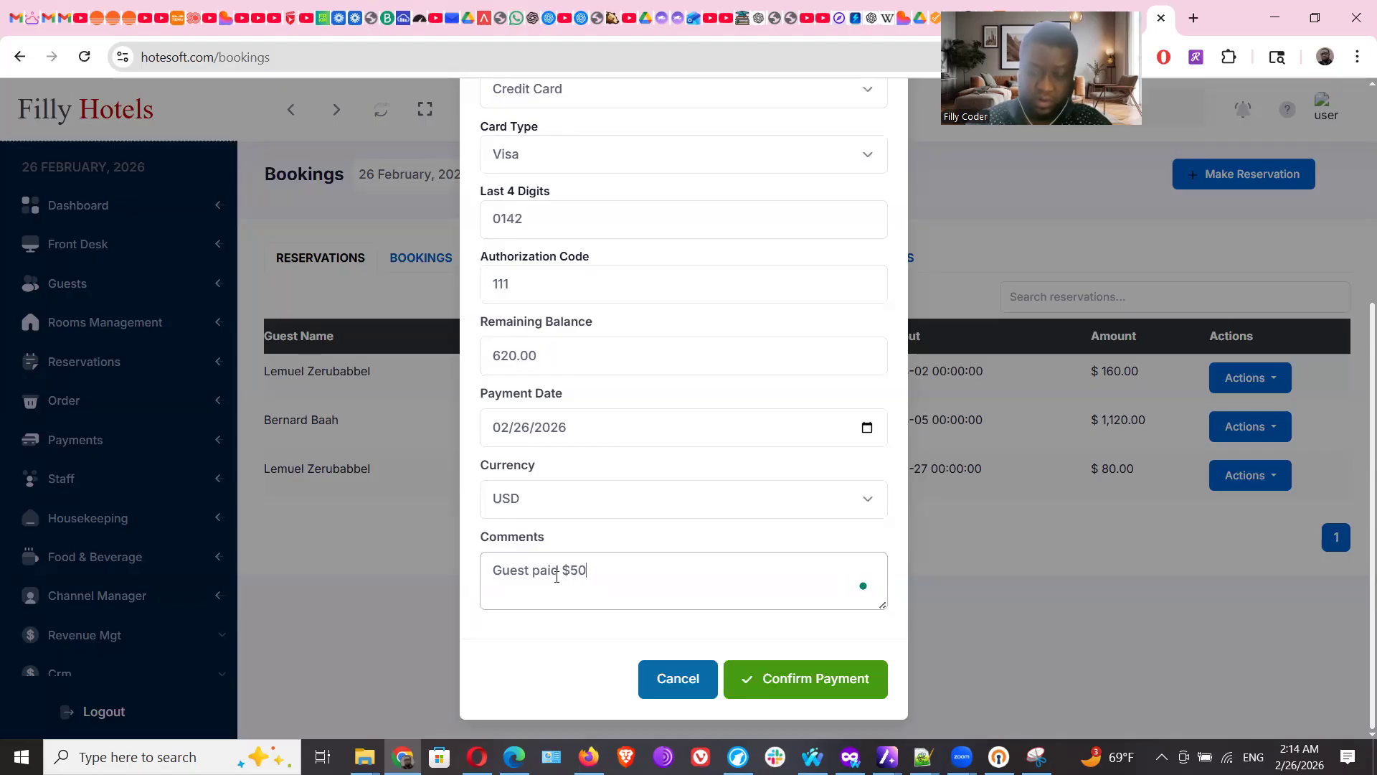
{"action": "type", "text": "0 toward stay"}
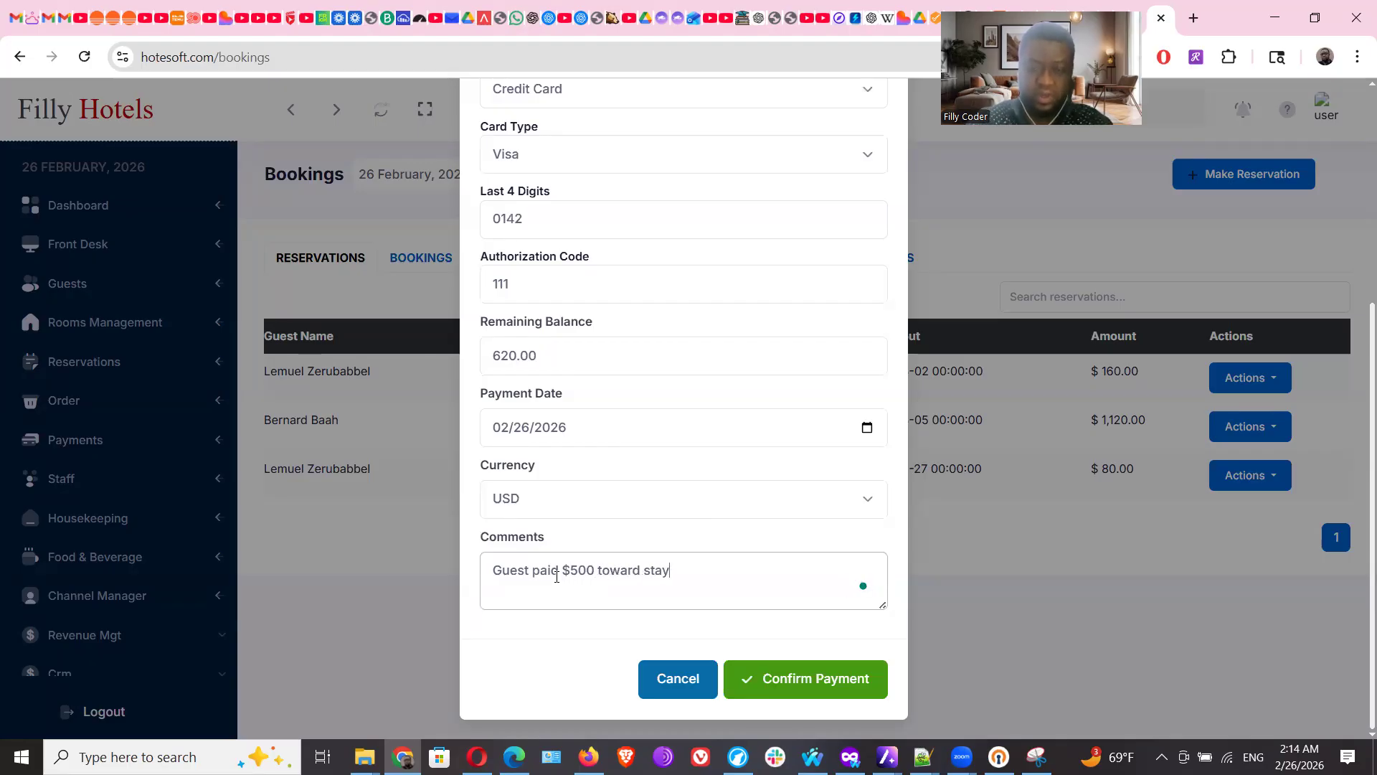
{"action": "left_click", "coordinate": [766, 680]}
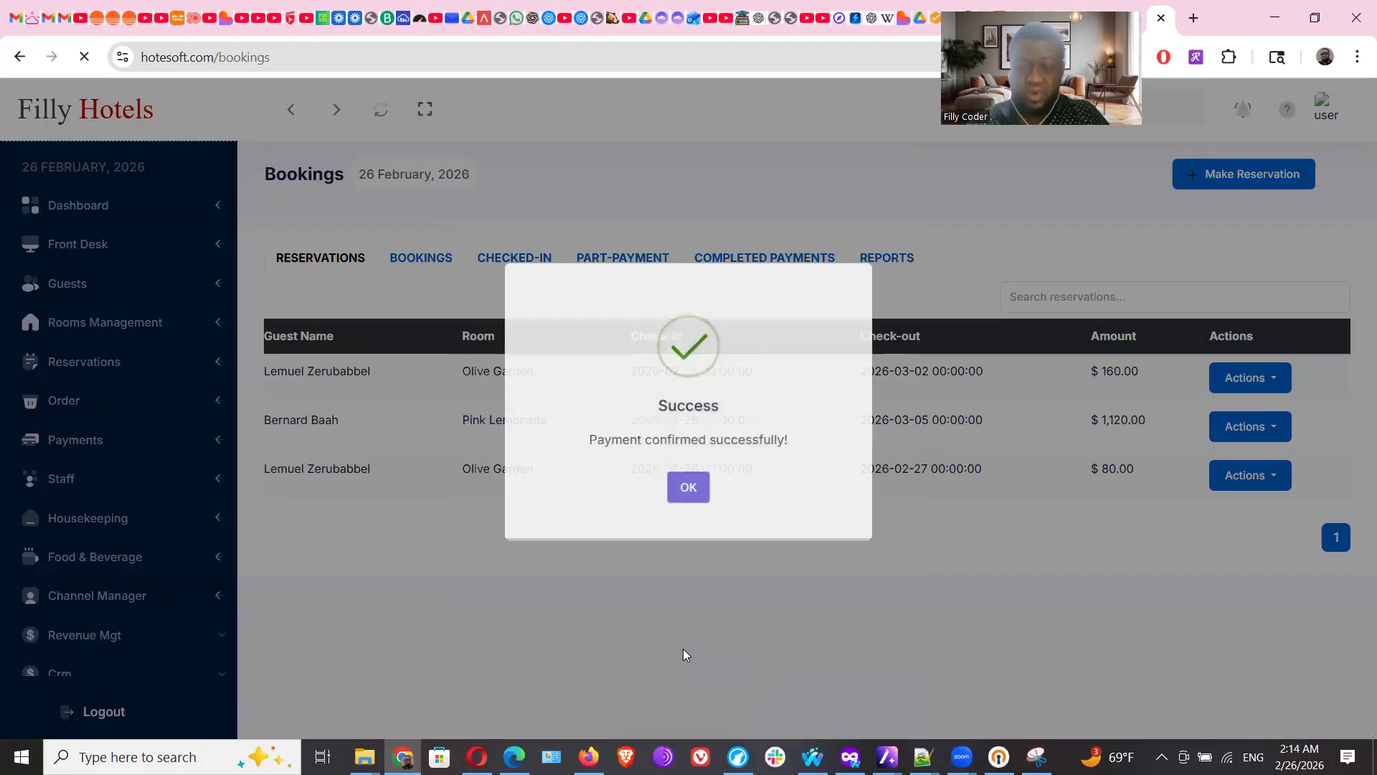
Open the $1,120 booking's invoice showing 500.00 USD paid and $620.00 balance
{"action": "left_click", "coordinate": [688, 493]}
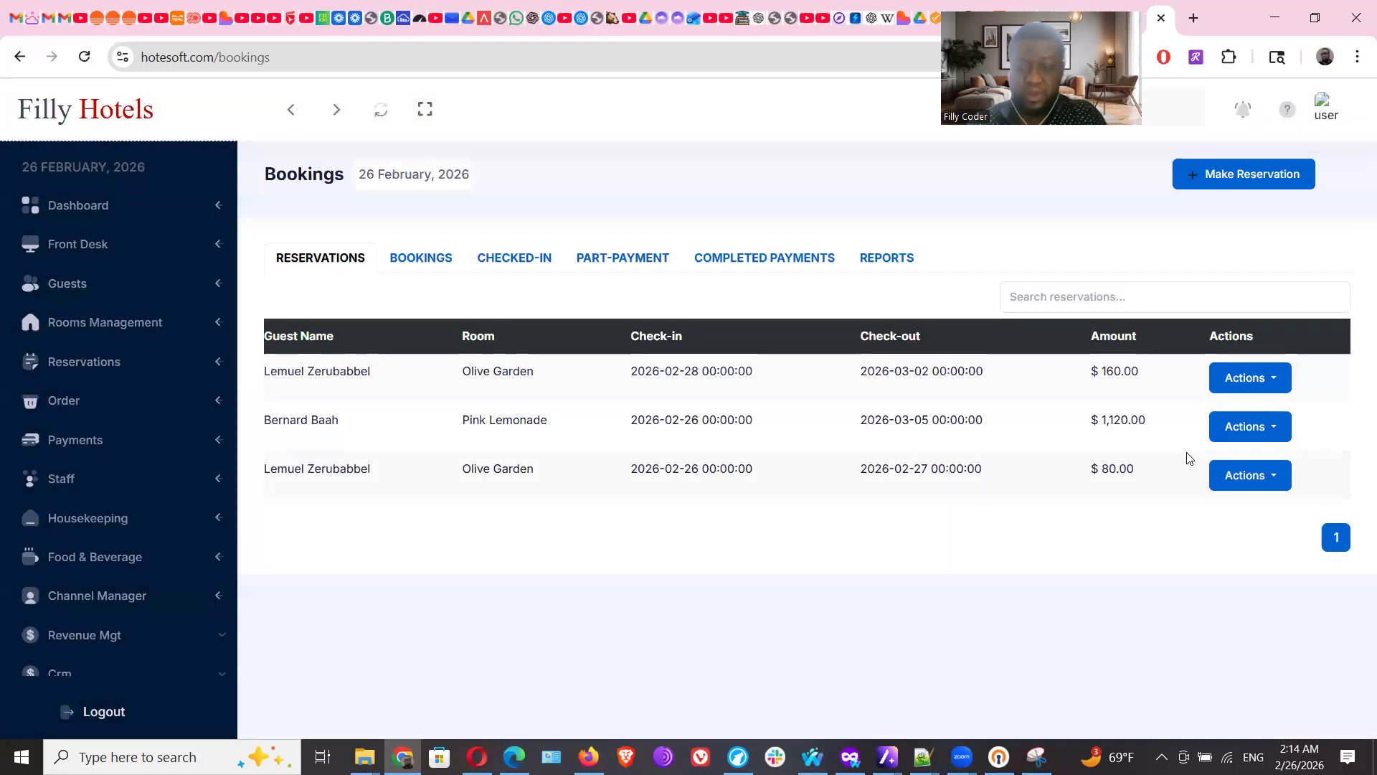
{"action": "left_click", "coordinate": [1280, 430]}
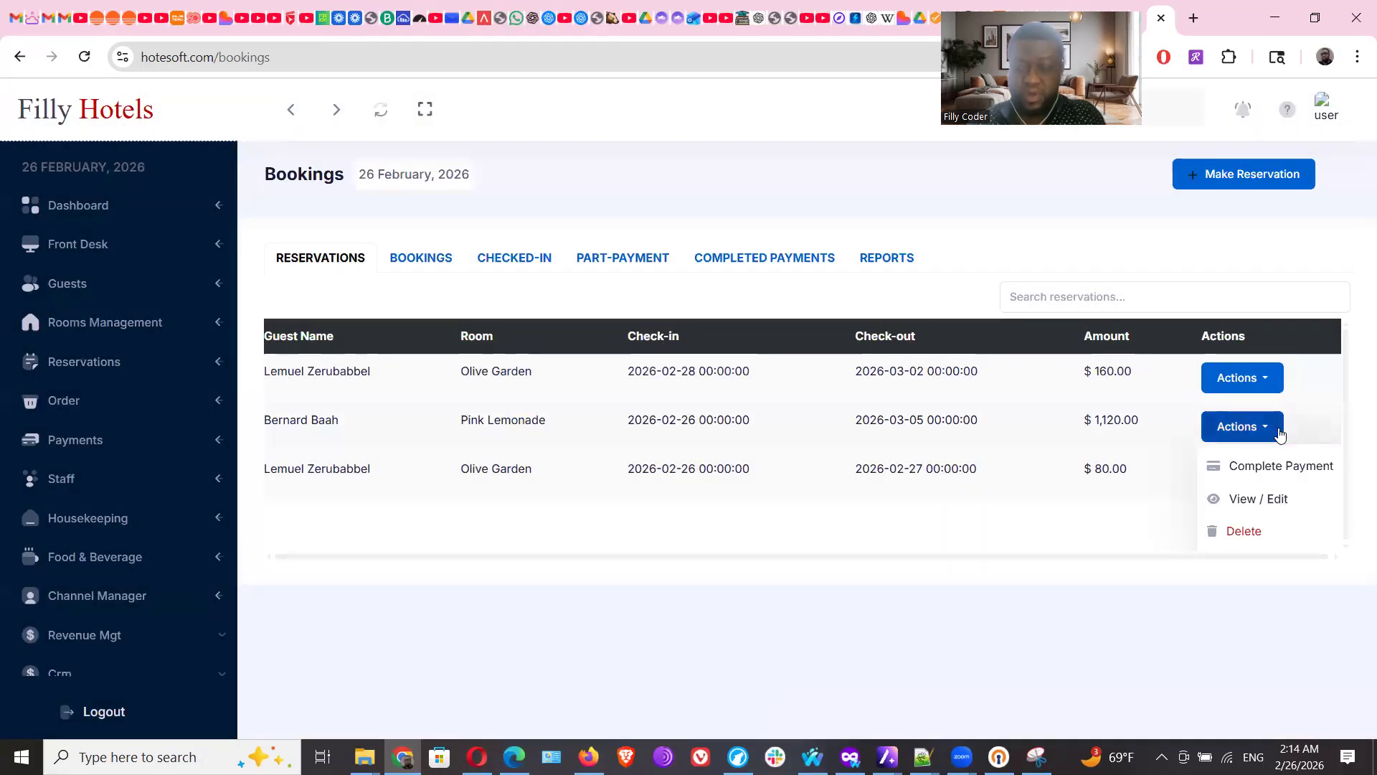
{"action": "left_click", "coordinate": [1257, 500]}
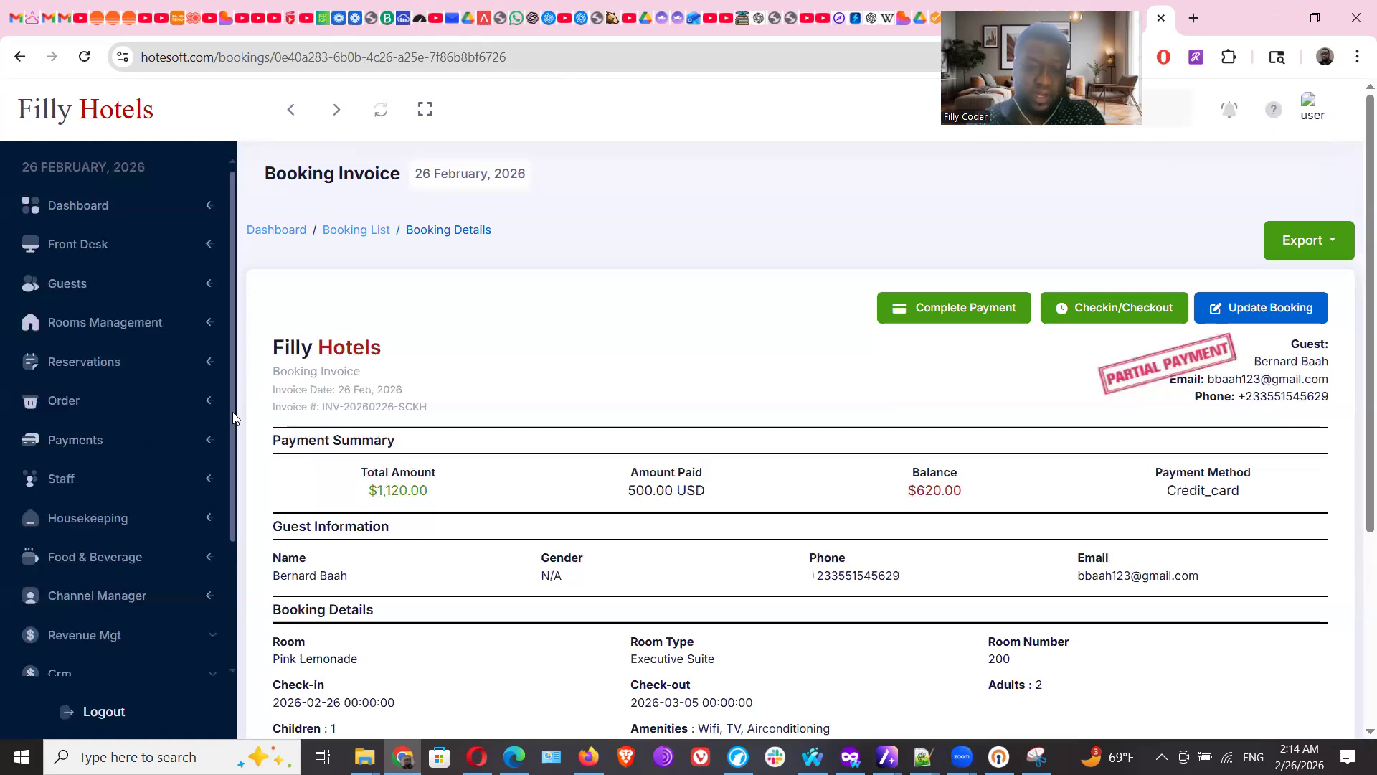
{"action": "scroll", "coordinate": [233, 418], "scroll_direction": "down", "scroll_amount": 3}
Open the Rooms Management Report from the Reports dashboard's Total Rooms card
{"action": "left_click", "coordinate": [70, 579]}
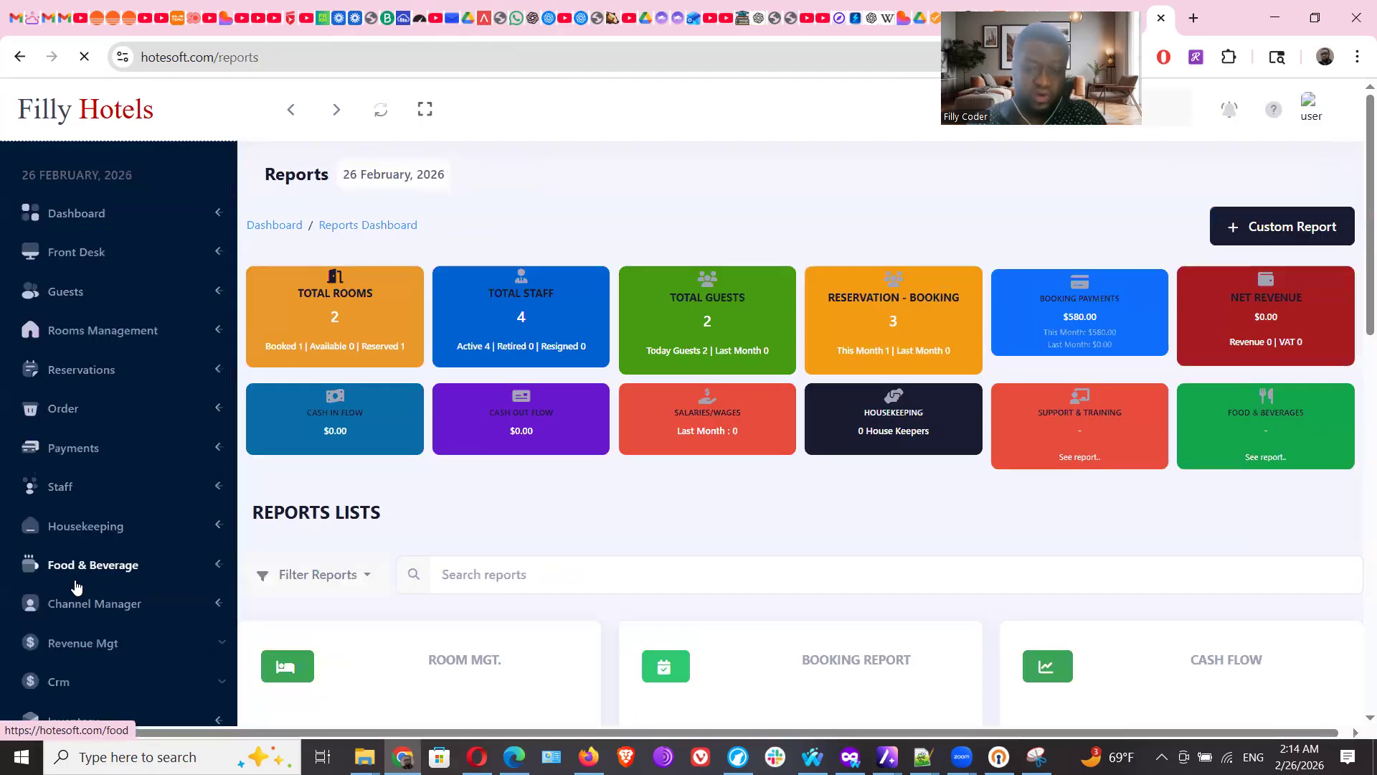
{"action": "scroll", "coordinate": [77, 586], "scroll_direction": "down", "scroll_amount": 3}
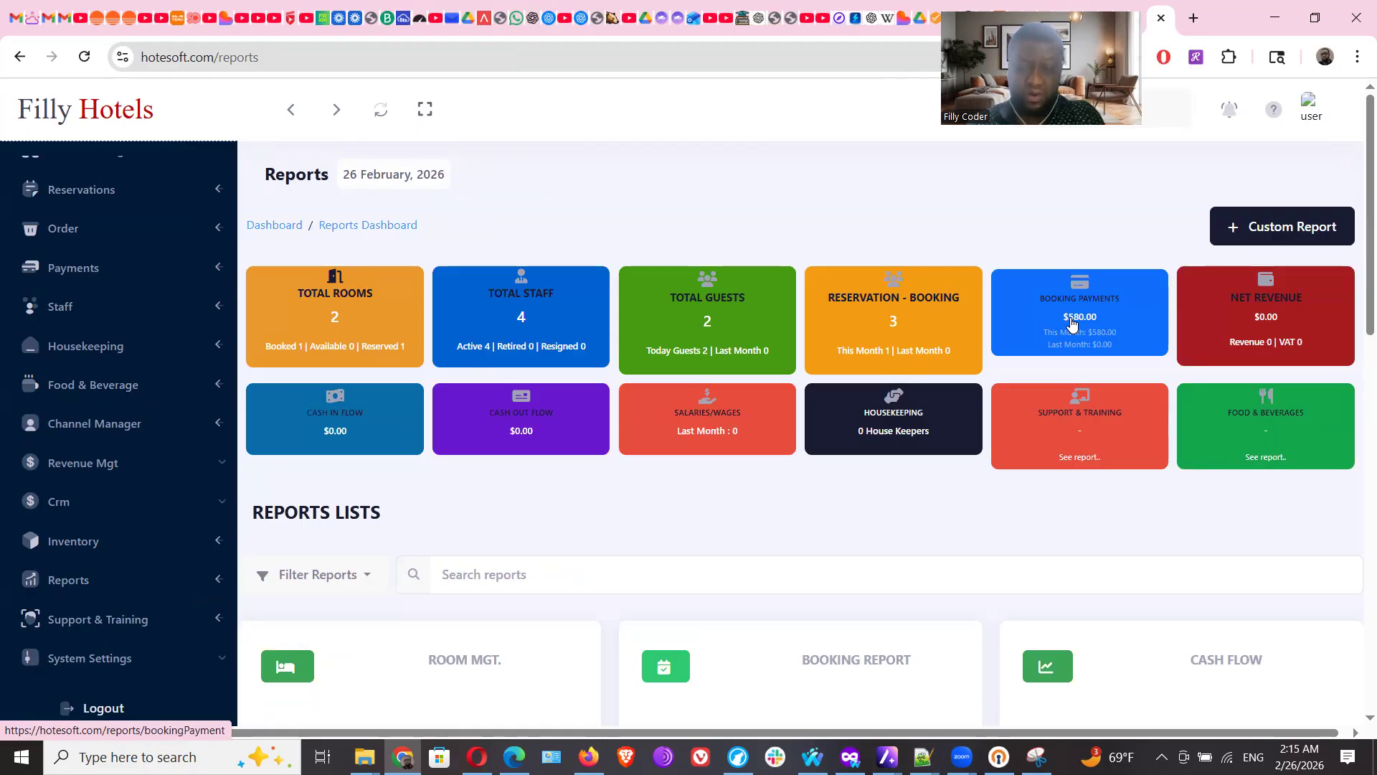
{"action": "left_click", "coordinate": [375, 325]}
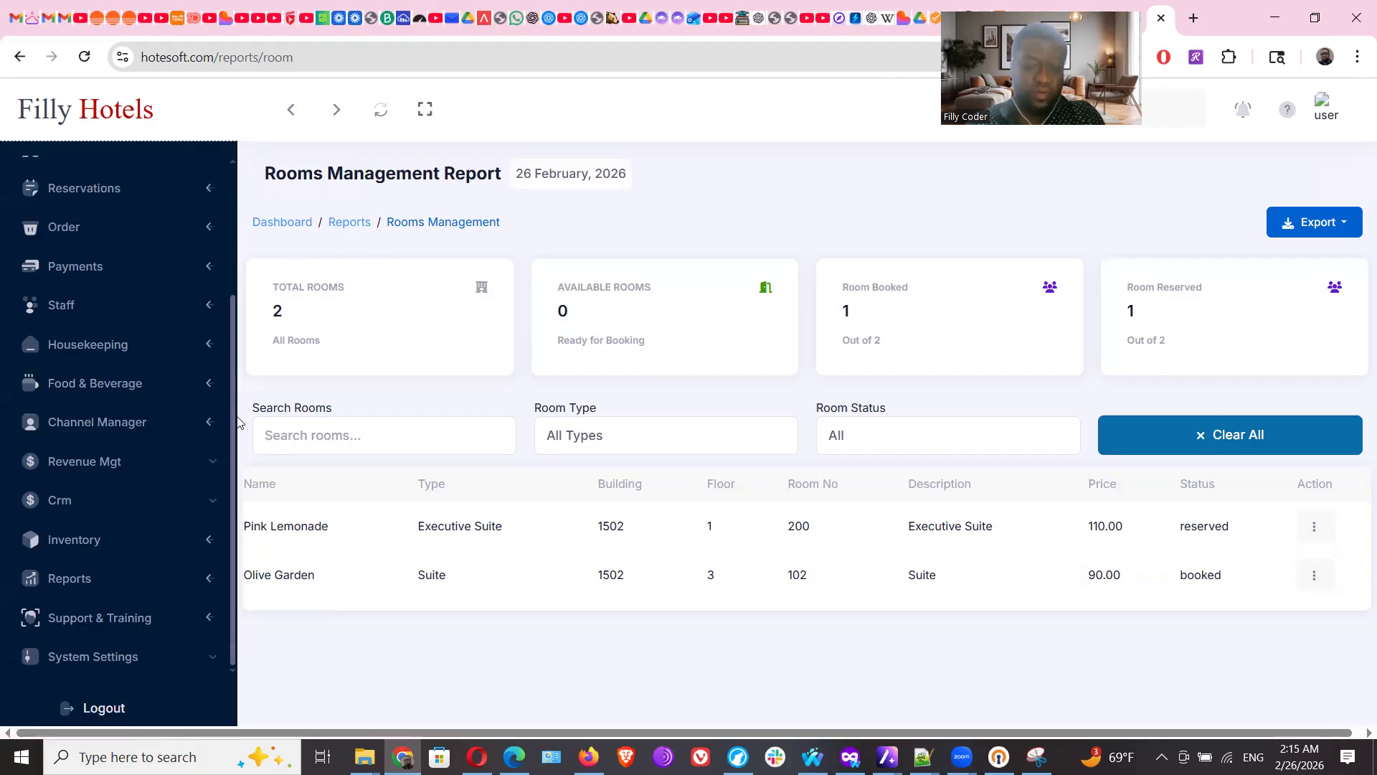
Open Hotel Profile & Branding under System Settings
{"action": "left_click", "coordinate": [108, 664]}
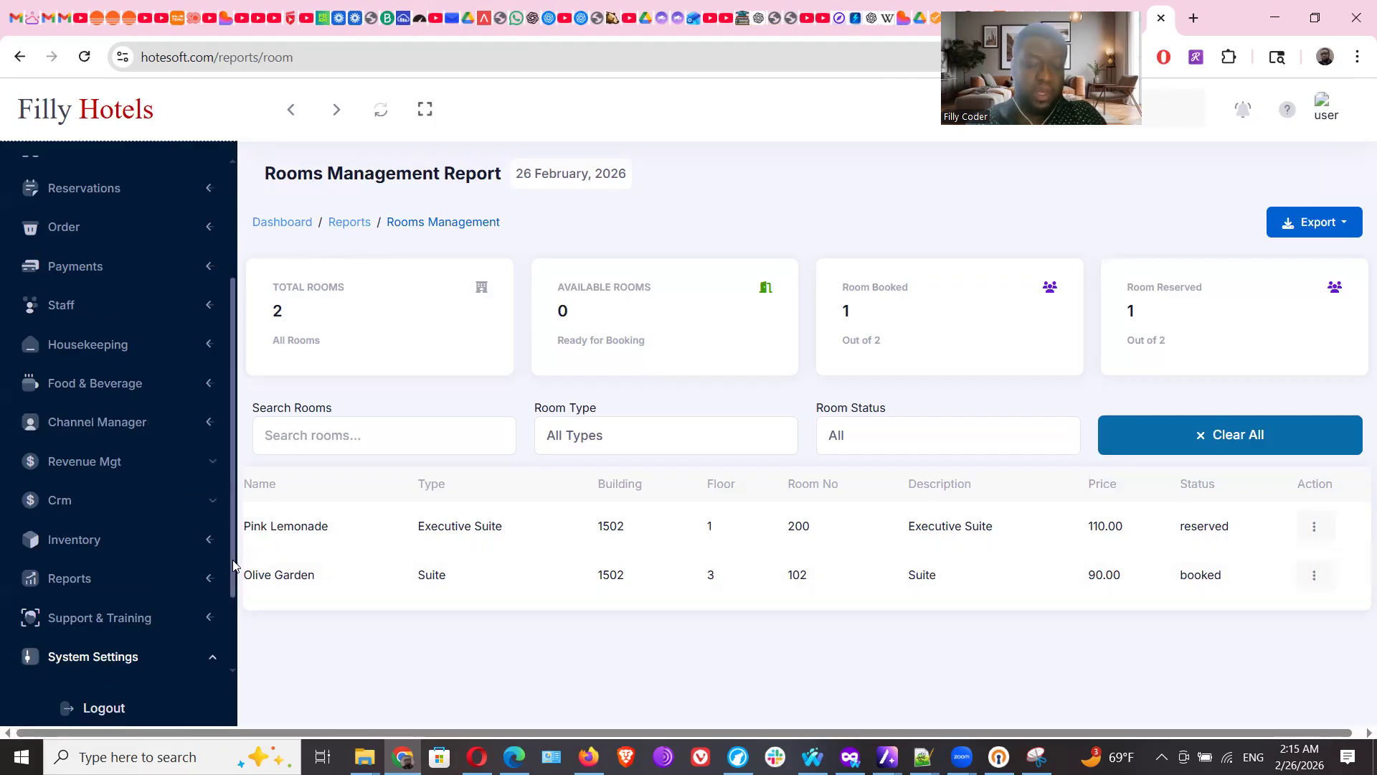
{"action": "scroll", "coordinate": [232, 560], "scroll_direction": "down", "scroll_amount": 2}
{"action": "left_click", "coordinate": [124, 588]}
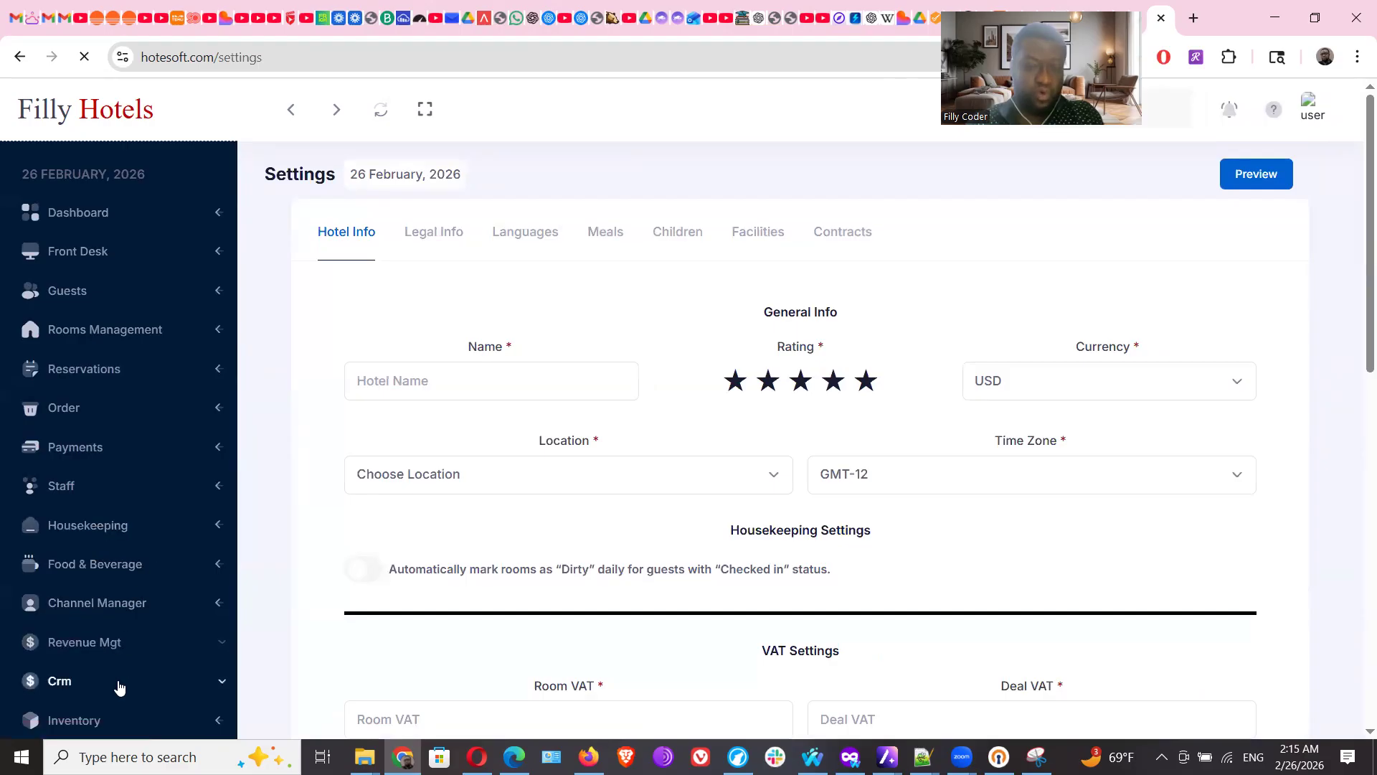
Scroll through the Hotel Info settings, then open the Staff list
{"action": "scroll", "coordinate": [118, 681], "scroll_direction": "down", "scroll_amount": 3}
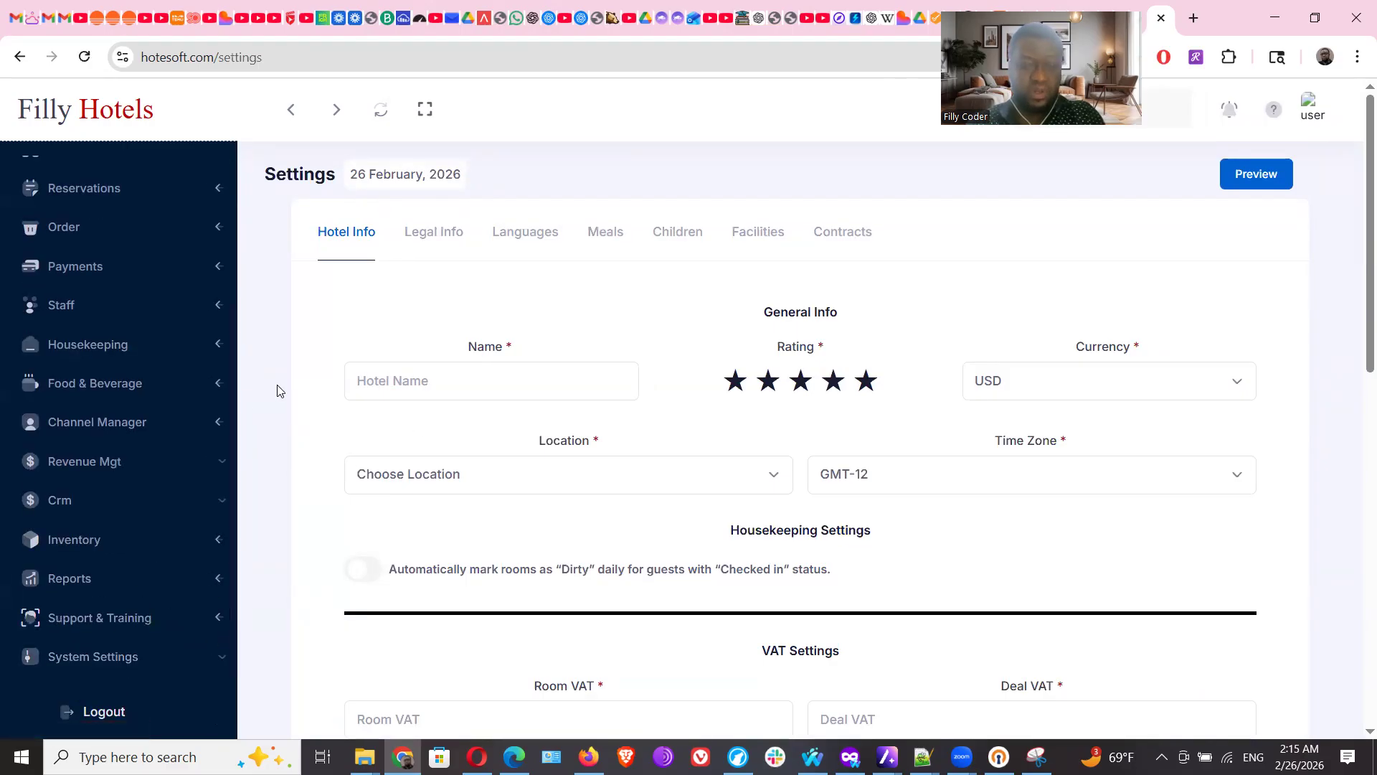
{"action": "scroll", "coordinate": [229, 323], "scroll_direction": "up", "scroll_amount": 3}
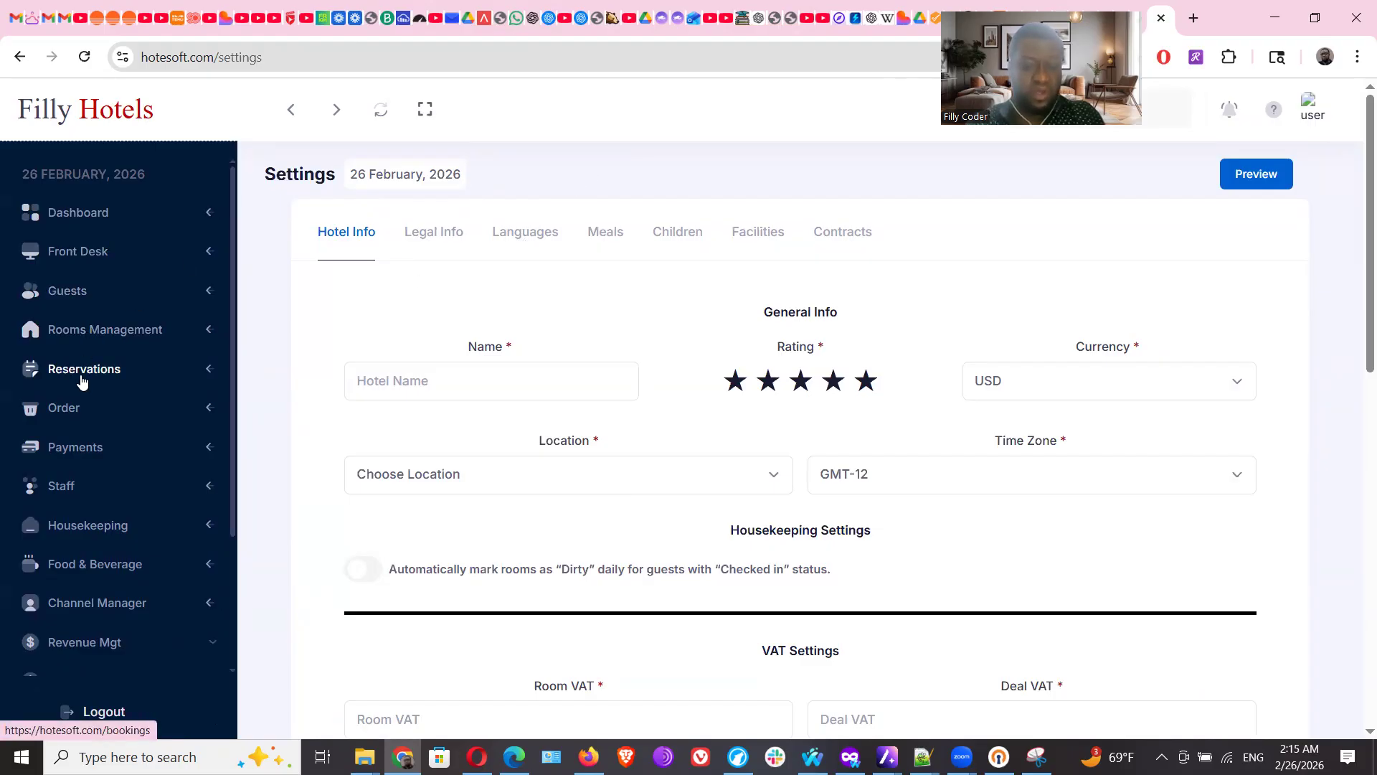
{"action": "left_click", "coordinate": [63, 488]}
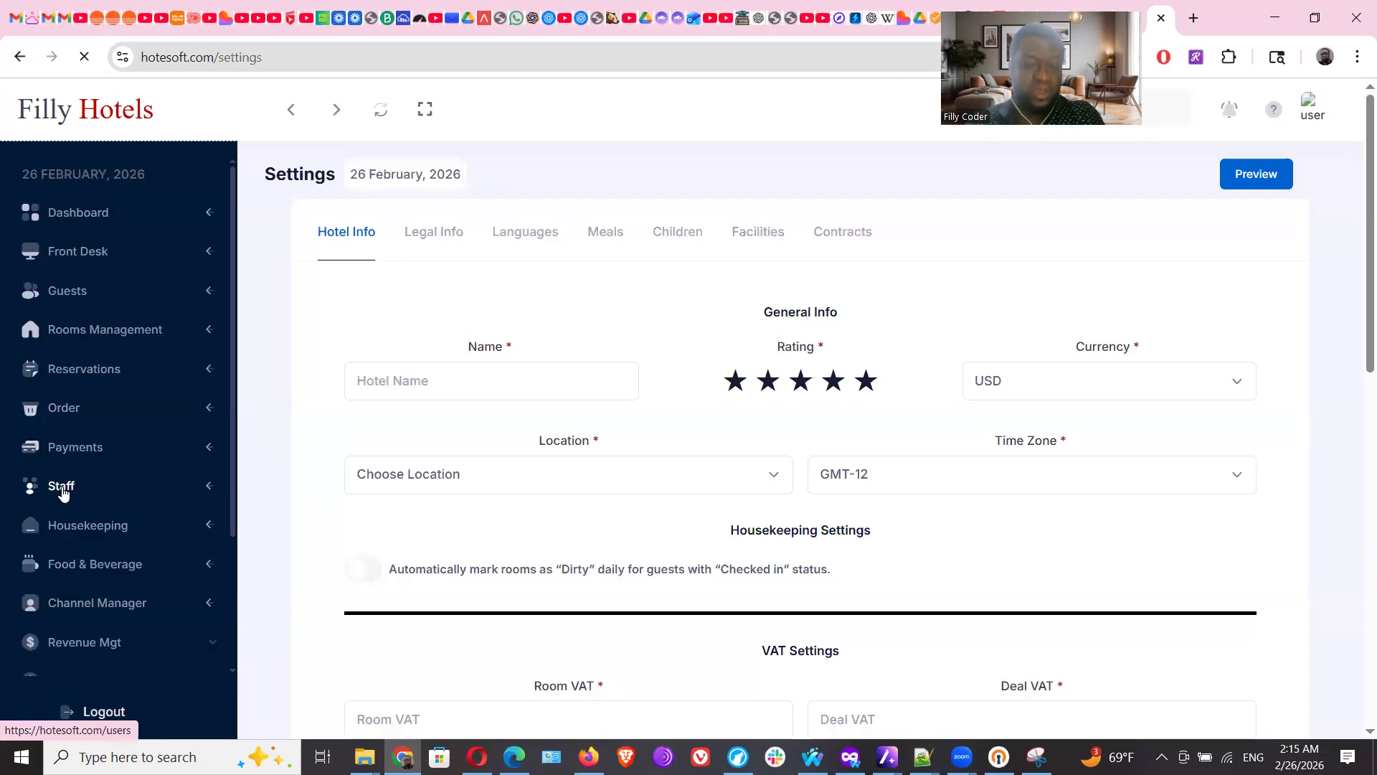